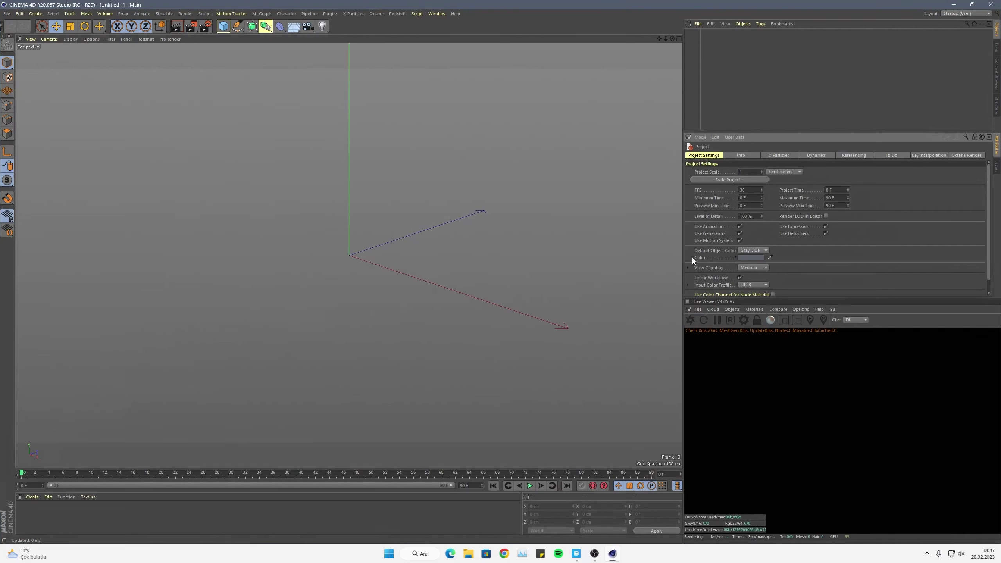
Add a cylinder with a 173 cm radius, plus an Octane camera.
click(224, 26)
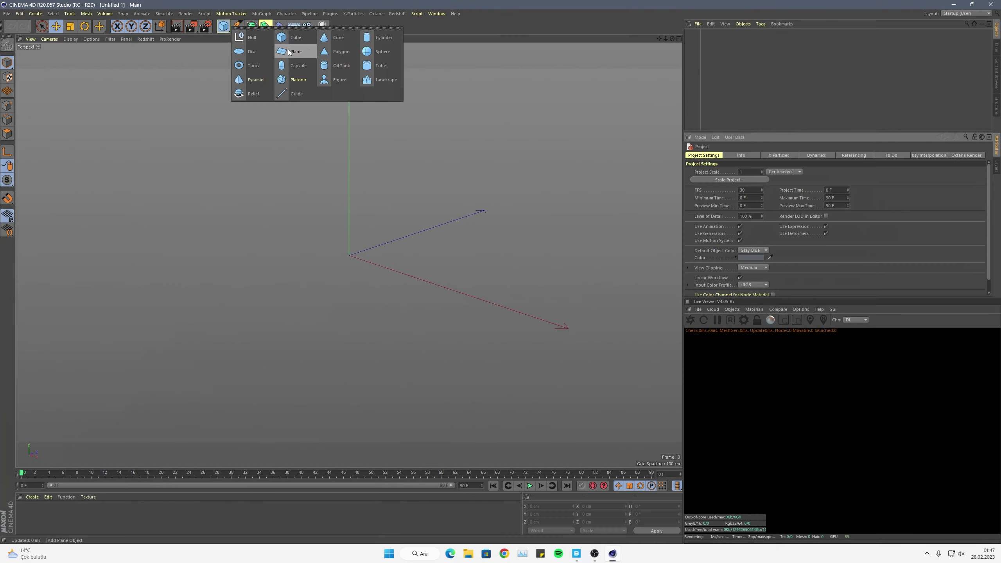
click(371, 43)
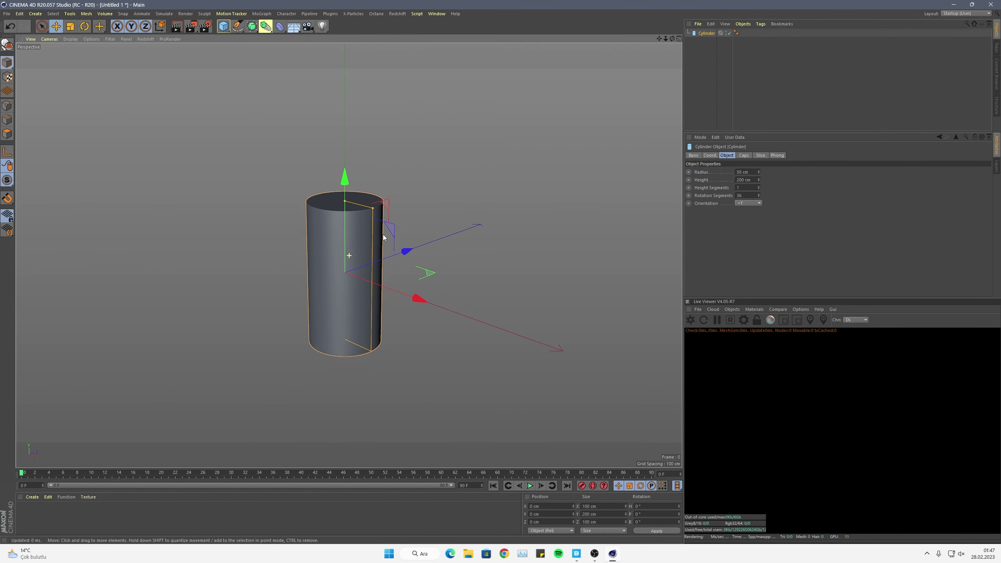
drag(757, 172, 788, 169)
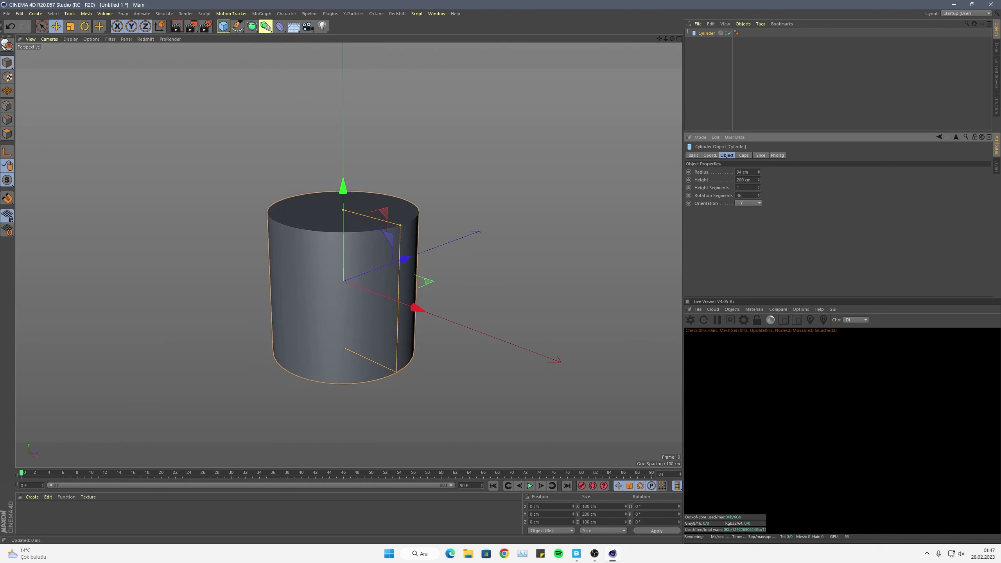
mouse_move(511, 283)
alt+mouse_down()
mouse_move(495, 288)
mouse_move(432, 260)
alt+mouse_up()
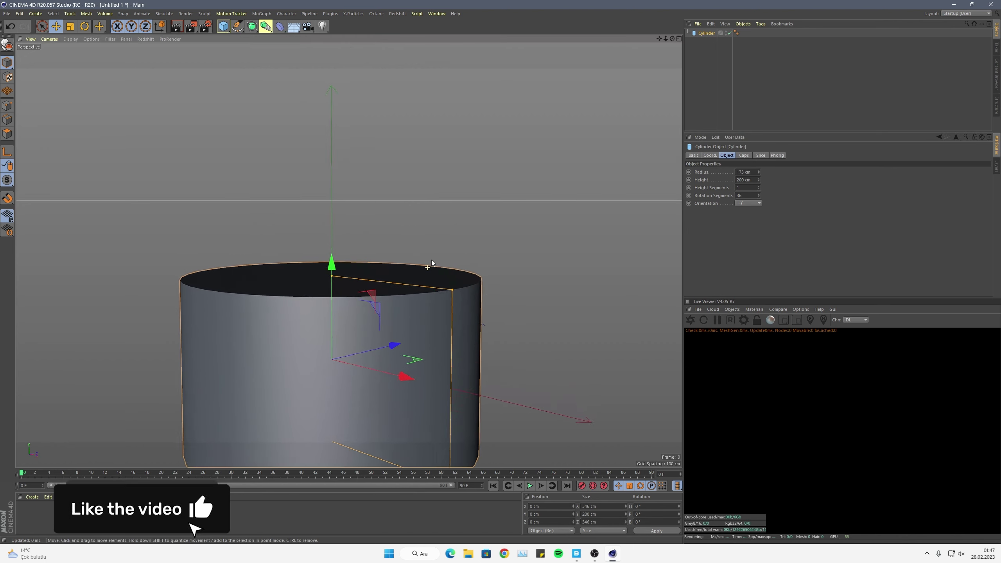
click(733, 309)
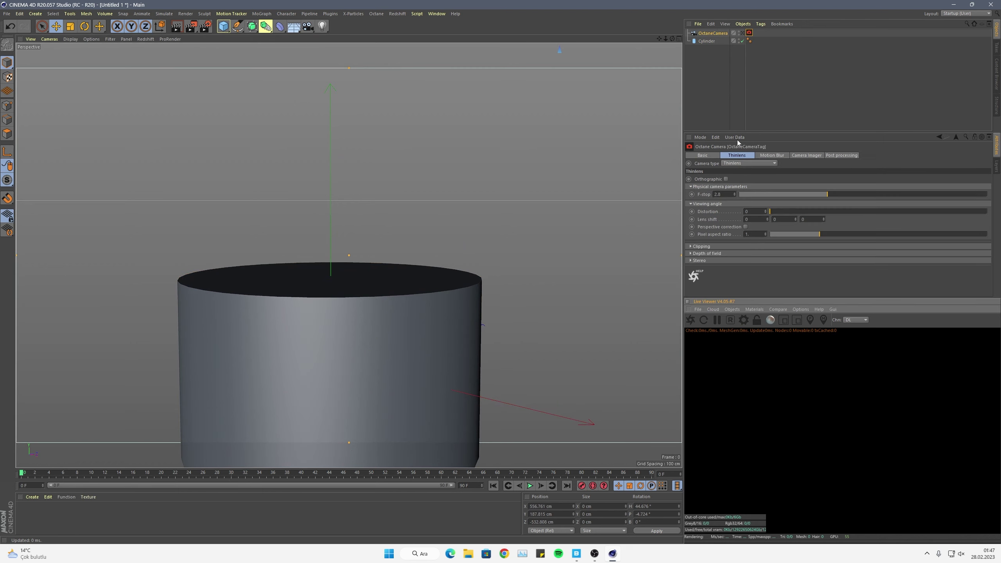
Give the Octane camera an 80 mm focal length and frame the cylinder's top through it.
click(719, 36)
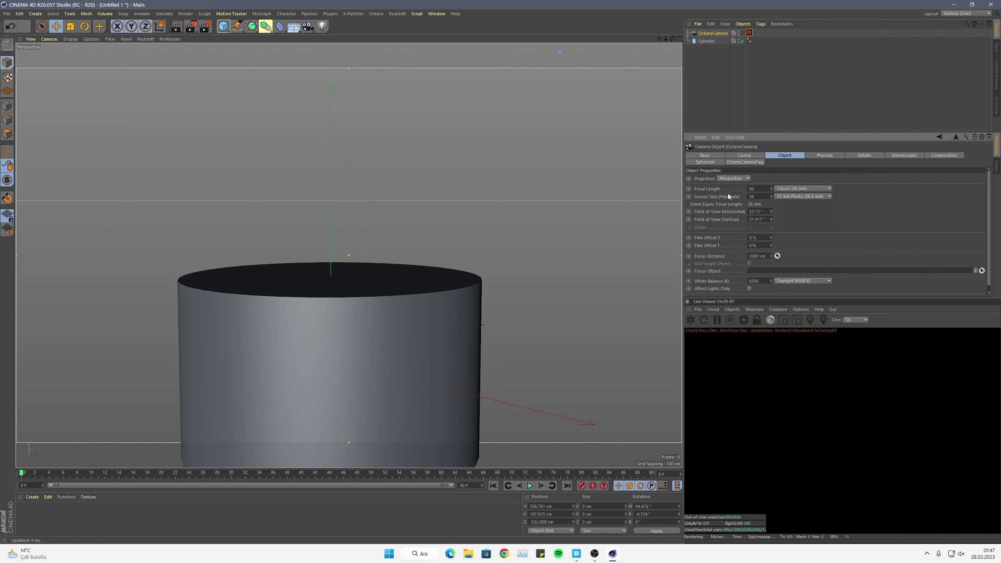
key(Return)
click(743, 32)
scroll(374, 250, up, 3)
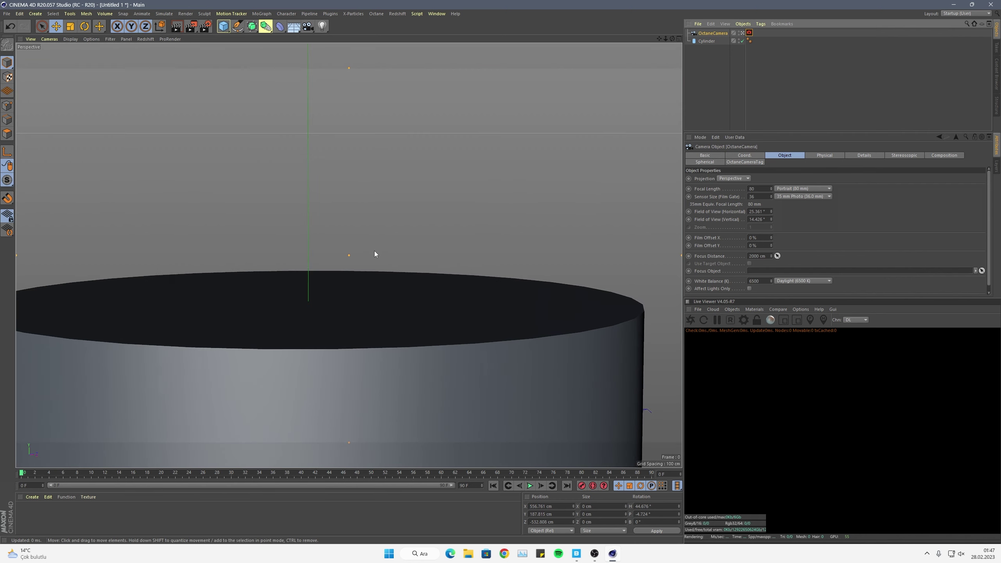
scroll(371, 281, up, 2)
alt+drag(362, 295, 363, 307)
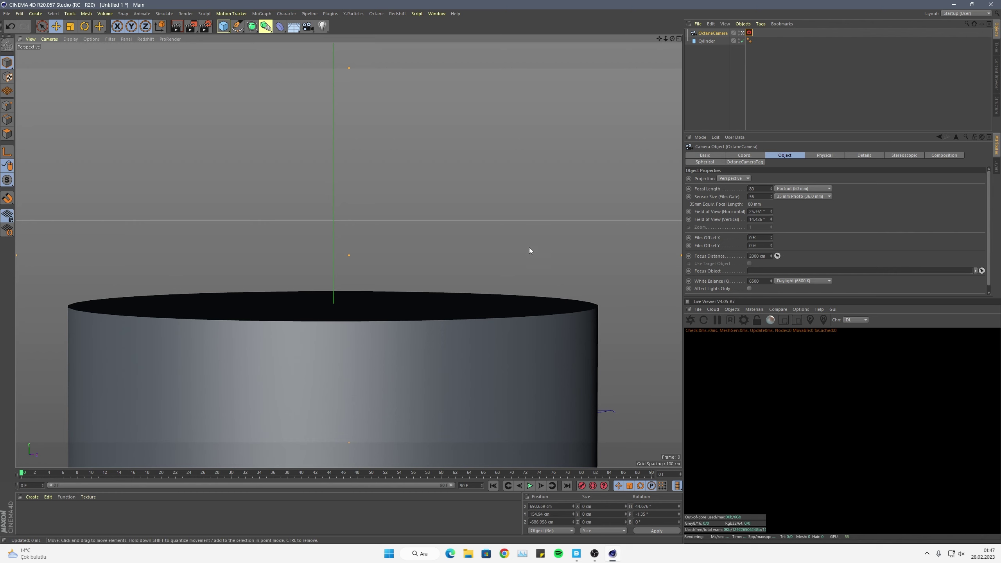
alt+middle_drag(529, 251, 536, 282)
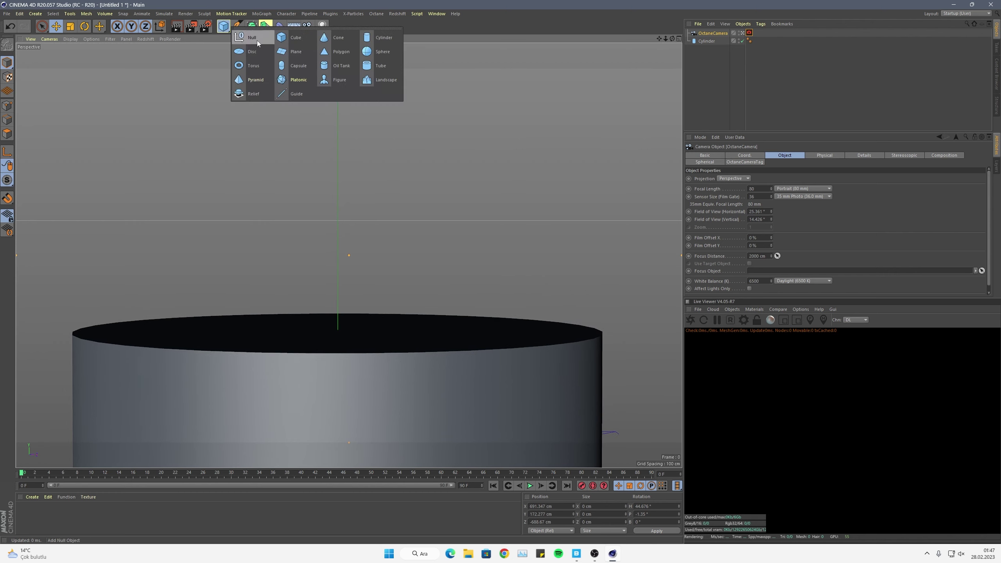
Add a plane, tilt it upright 90°, move it behind the cylinder and scale it to 572.4 cm.
drag(222, 27, 303, 52)
drag(337, 394, 341, 200)
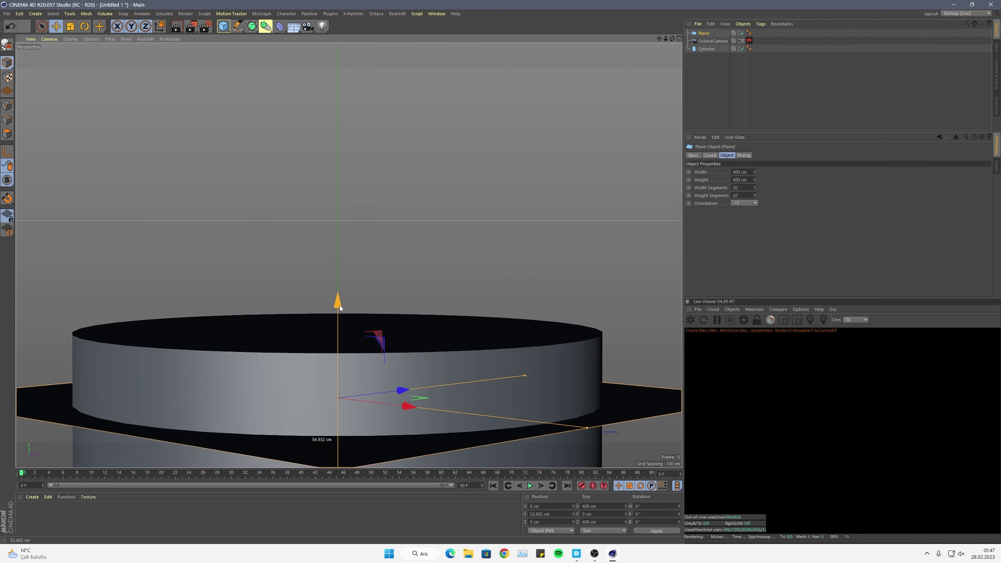
mouse_move(399, 346)
alt+mouse_down()
mouse_move(355, 357)
mouse_move(322, 350)
mouse_move(368, 351)
alt+mouse_up()
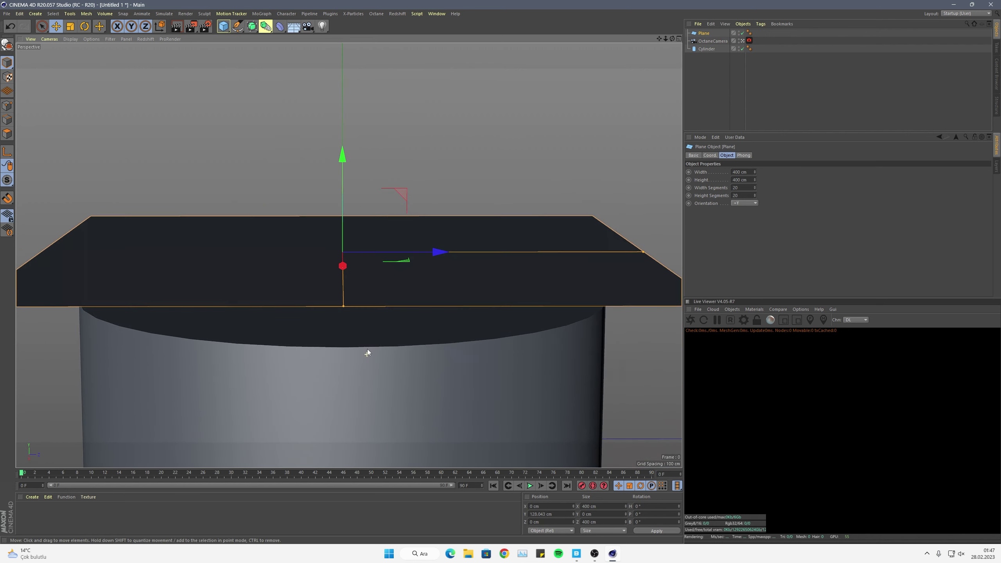
key(r)
drag(346, 196, 349, 311)
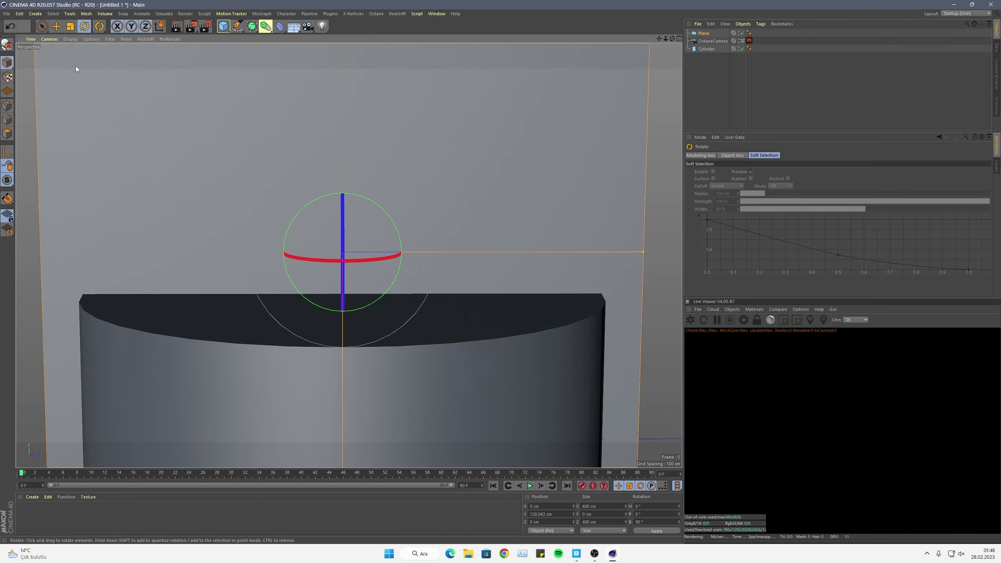
key(e)
drag(340, 271, 292, 222)
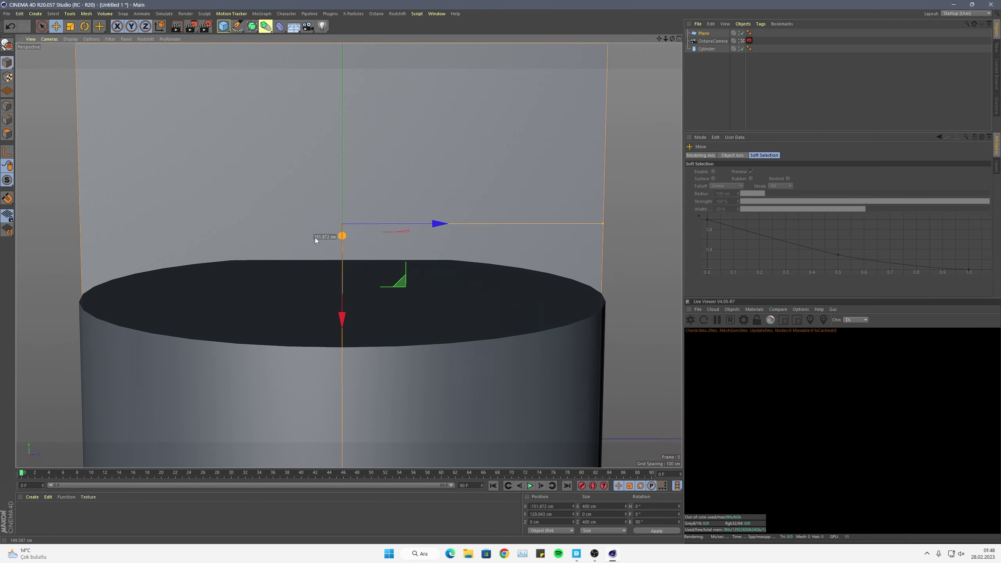
mouse_move(292, 222)
alt+middle_down()
mouse_move(322, 236)
mouse_move(303, 235)
alt+middle_up()
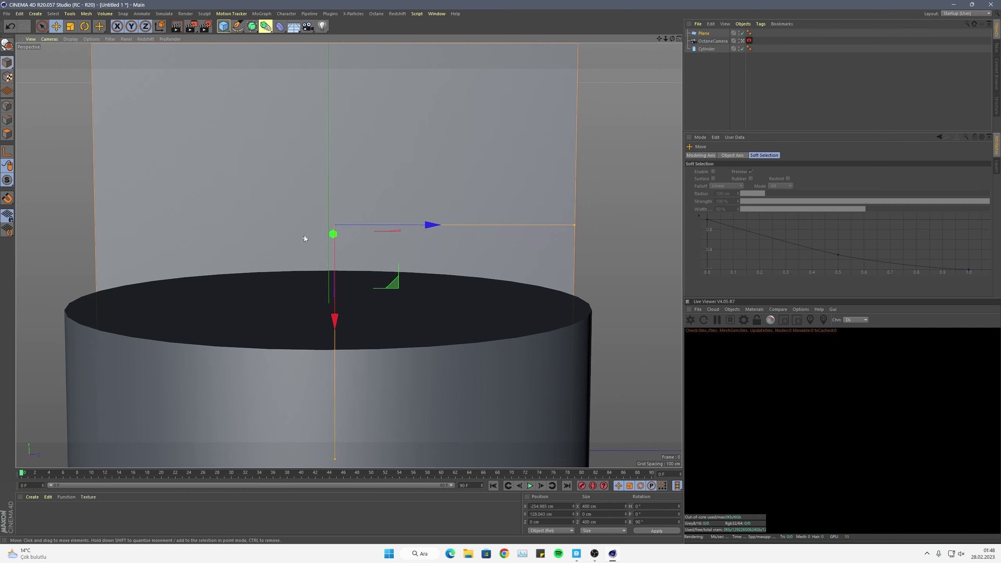
key(t)
drag(491, 176, 694, 174)
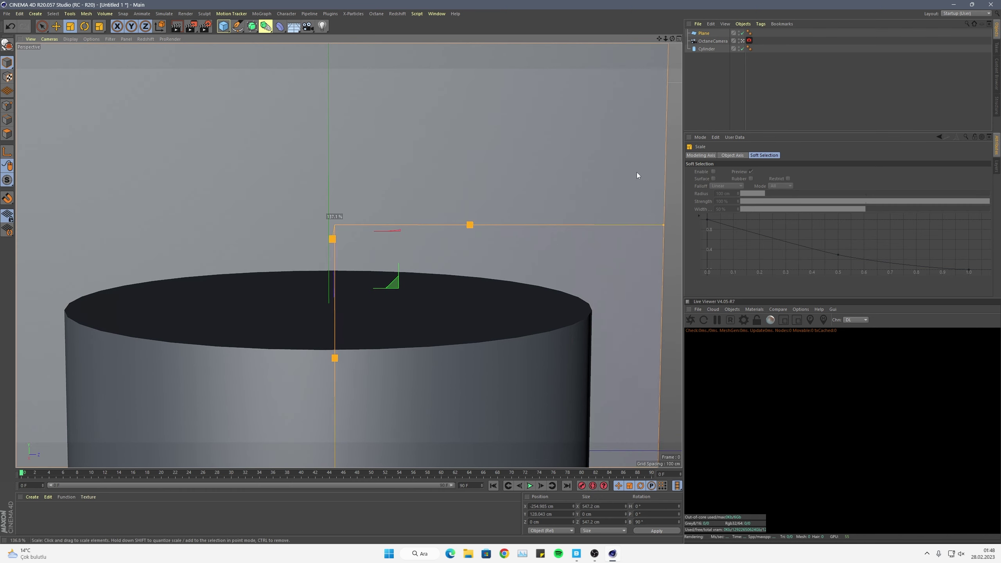
scroll(459, 260, down, 2)
mouse_move(446, 293)
alt+middle_down()
mouse_move(416, 298)
mouse_move(412, 276)
alt+middle_up()
Level the Octane camera's pitch to 0° and pan to raise the cylinder in view.
click(712, 41)
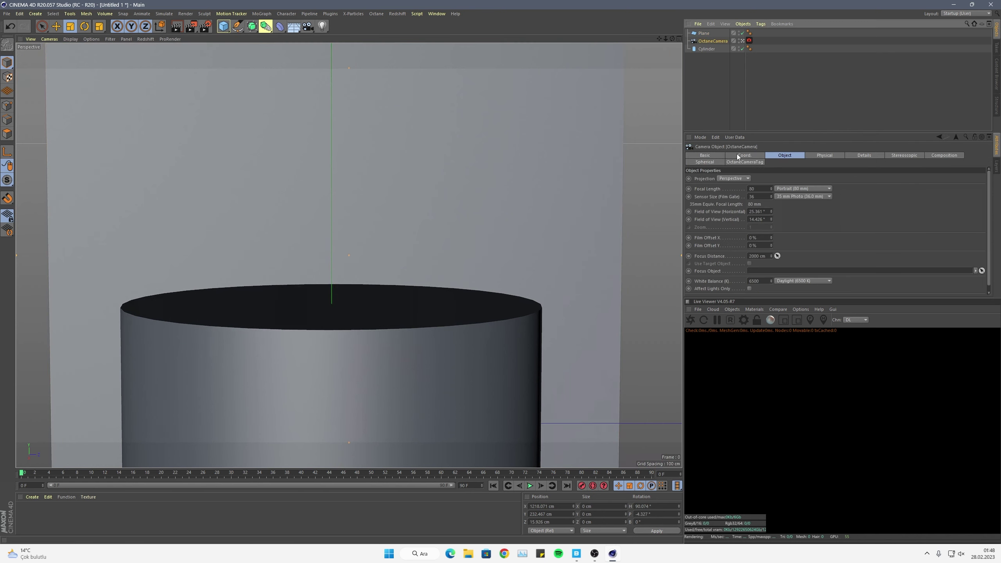
text(0)
key(Return)
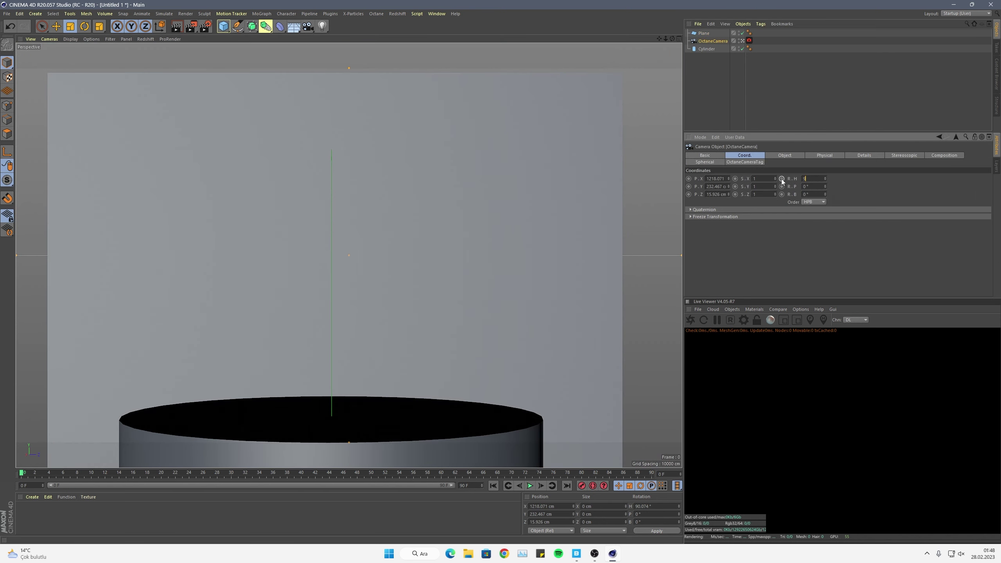
text(0)
key(Return)
alt+middle_drag(420, 310, 428, 254)
Stretch the backdrop plane taller to fill the frame, then select the cylinder.
click(503, 276)
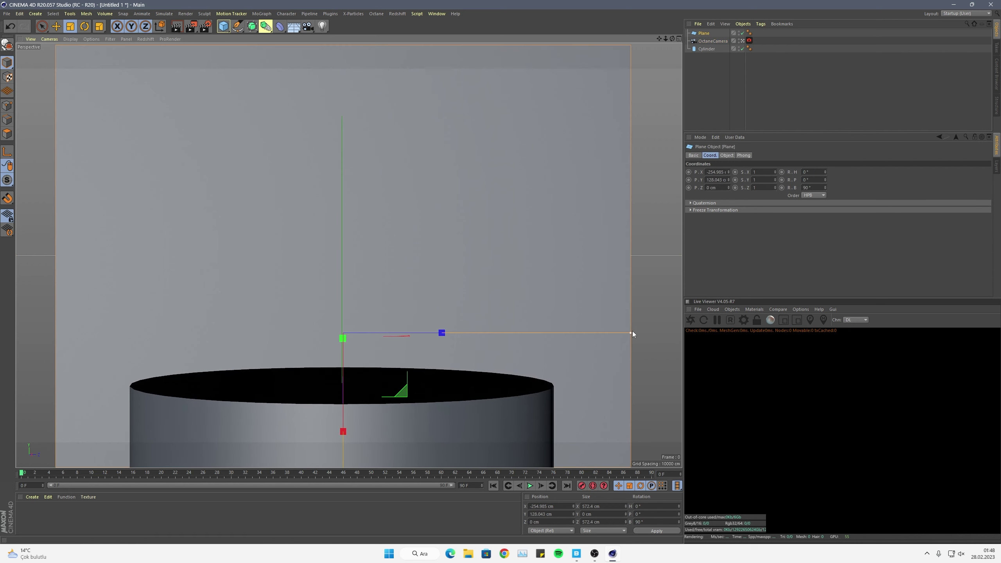
drag(632, 334, 588, 330)
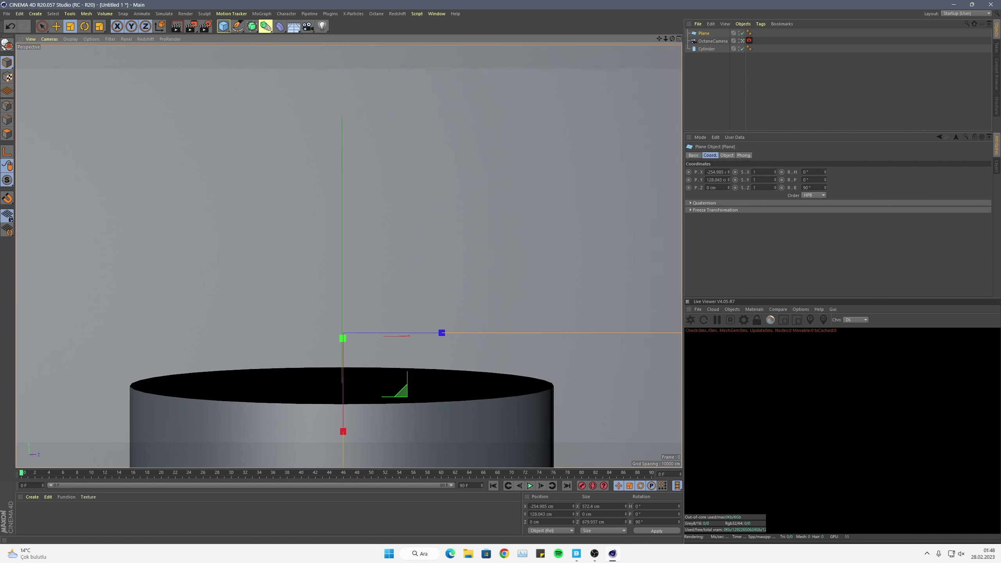
click(494, 383)
click(734, 155)
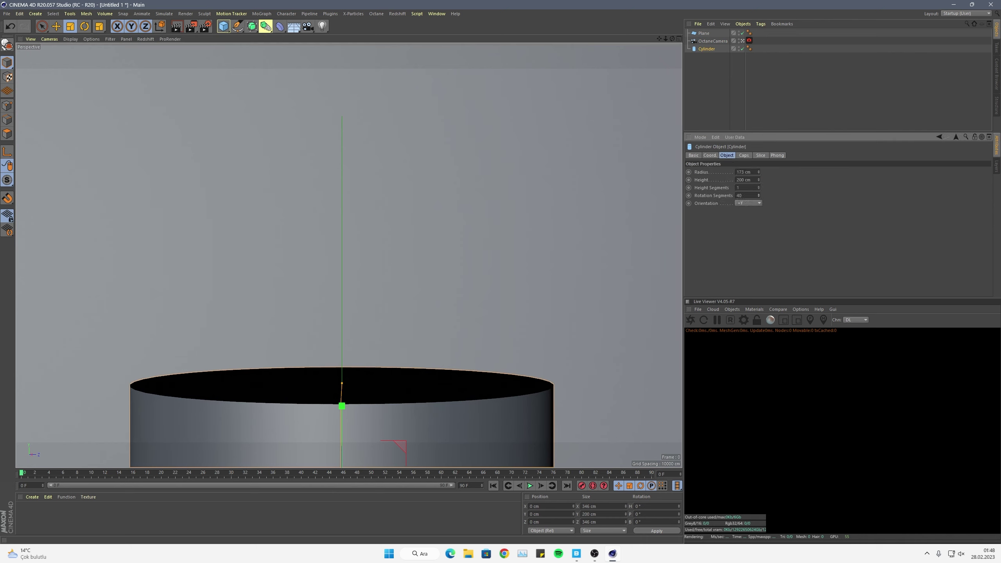
Give the cylinder a 0.5 cm cap fillet and 67 rotation segments.
click(743, 155)
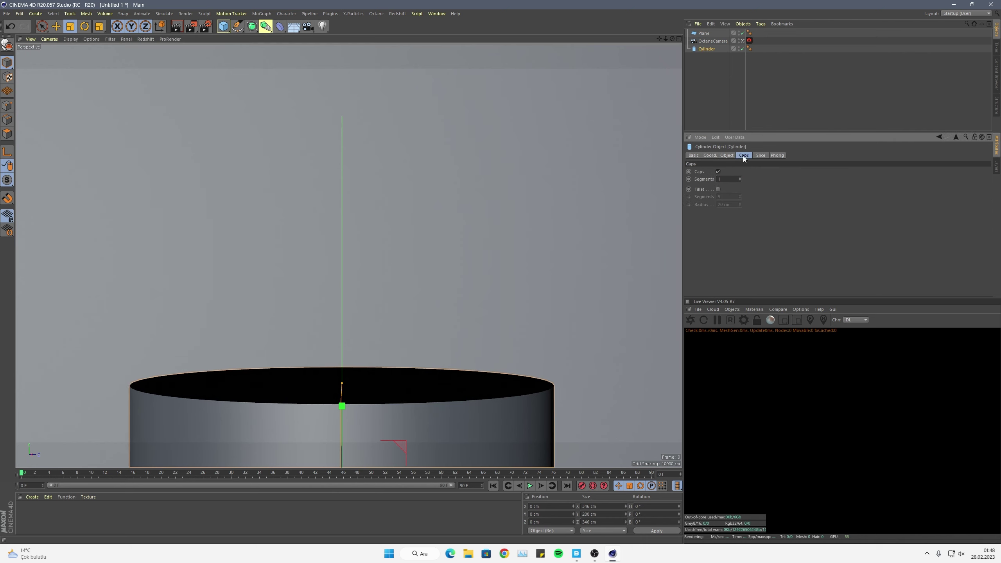
click(719, 189)
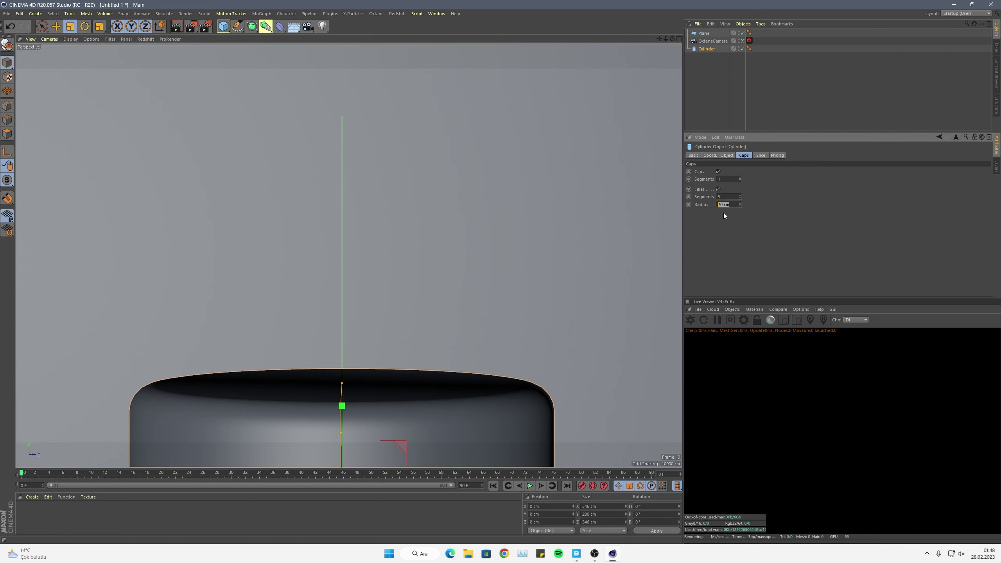
text(5)
key(Return)
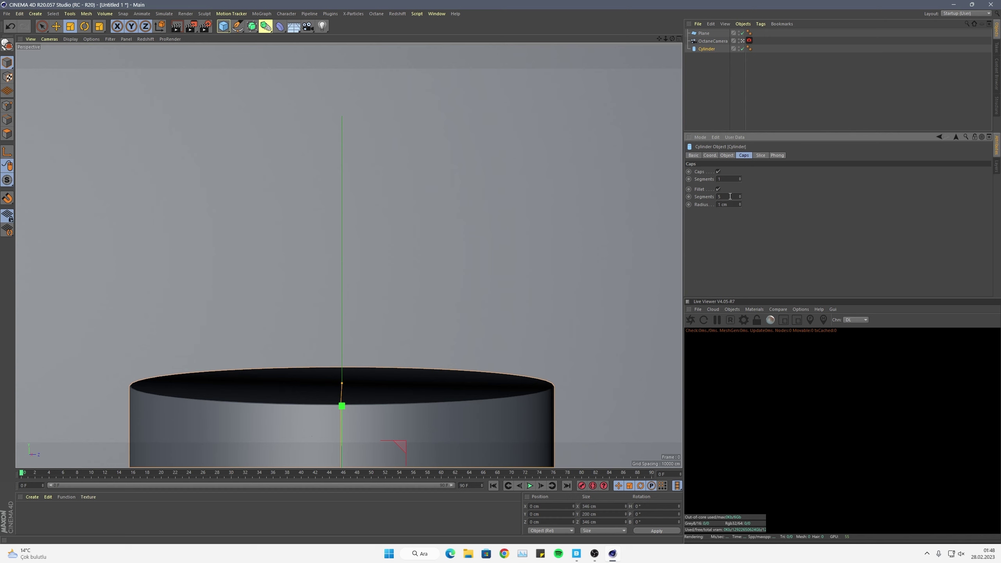
click(727, 155)
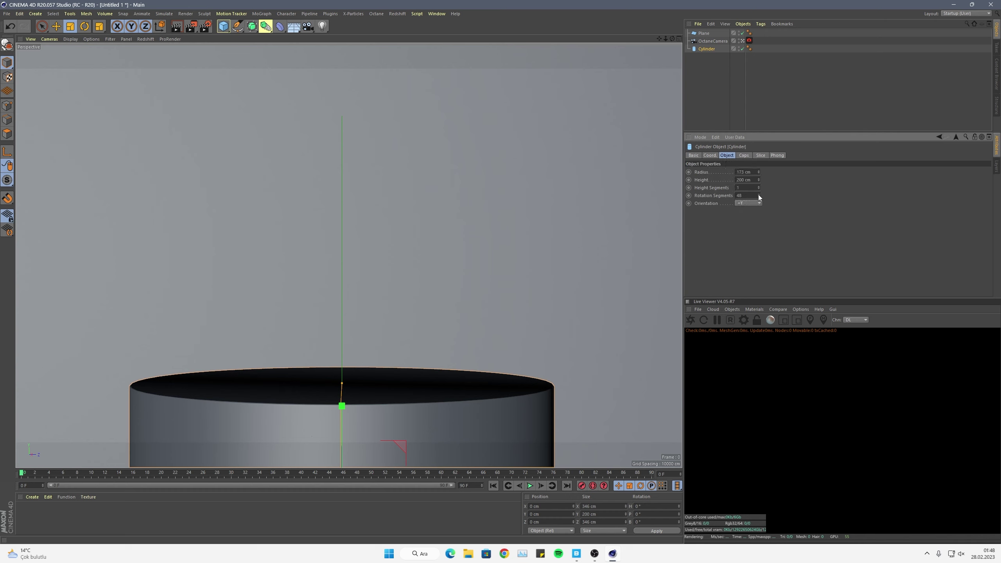
drag(759, 195, 759, 190)
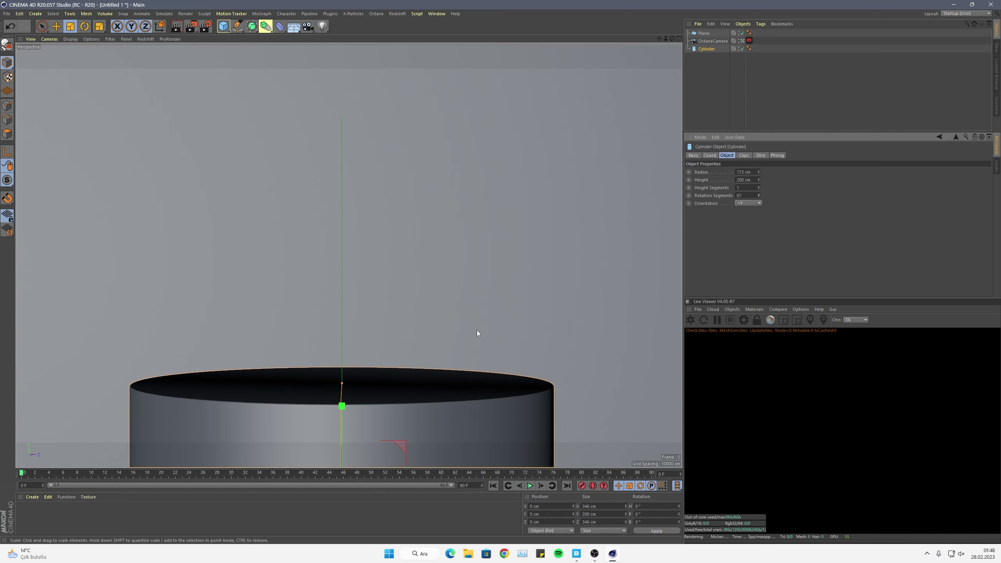
Start the Octane live render and resize the interface panels around it.
click(694, 320)
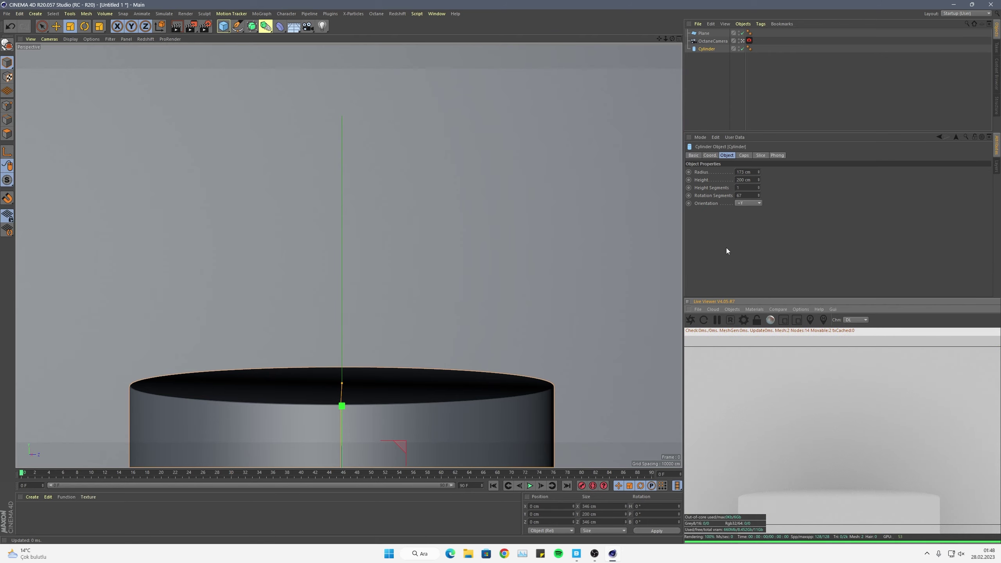
mouse_move(714, 296)
mouse_down()
mouse_move(713, 315)
mouse_move(651, 331)
mouse_move(684, 303)
mouse_up()
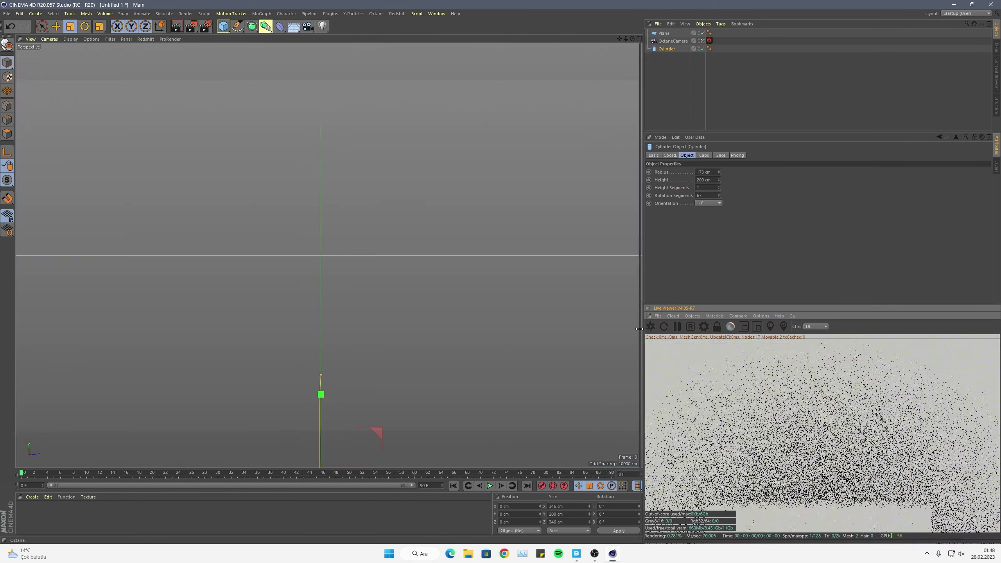
drag(651, 337, 624, 337)
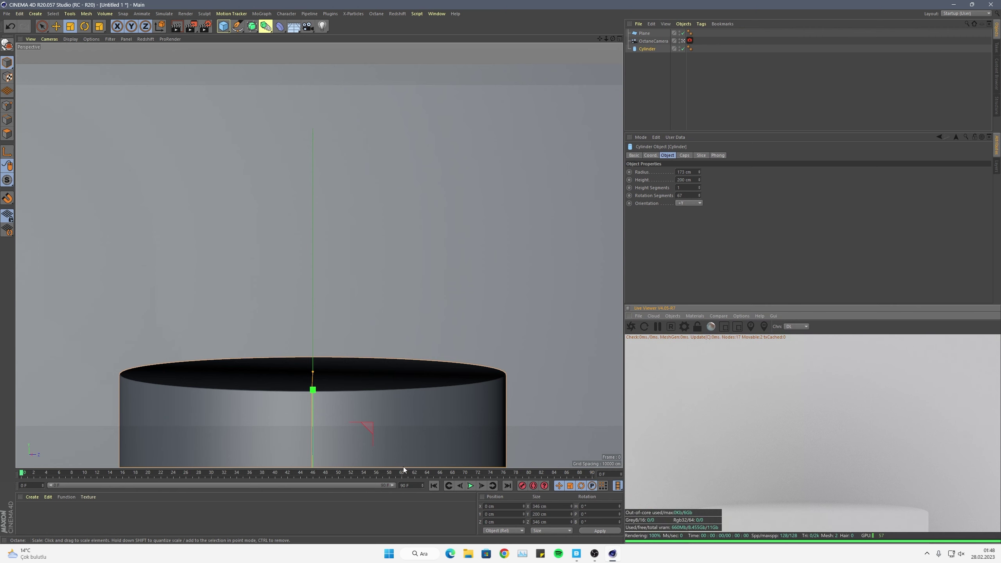
drag(406, 468, 405, 390)
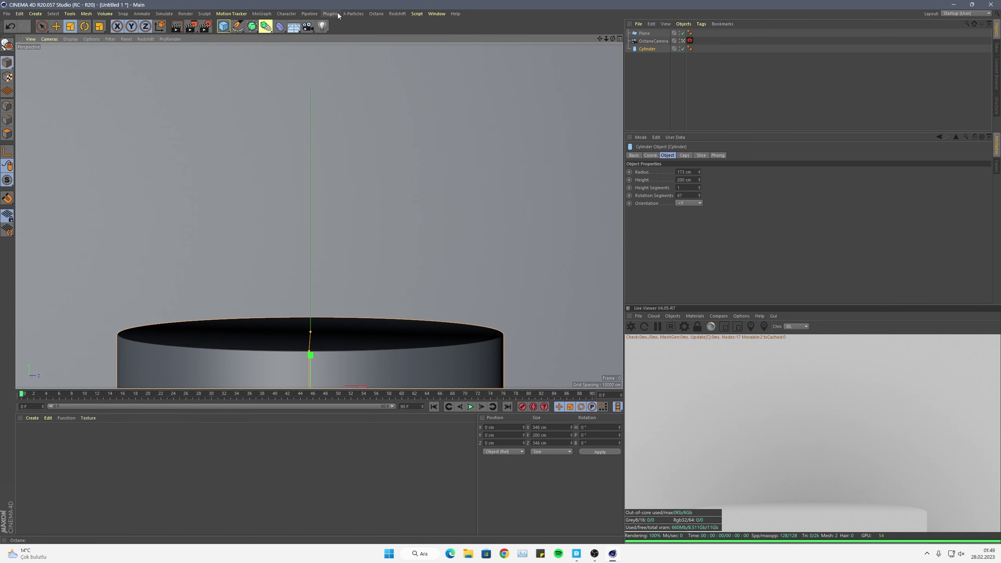
Add an Octane texture environment sky and reach its image texture settings.
click(671, 316)
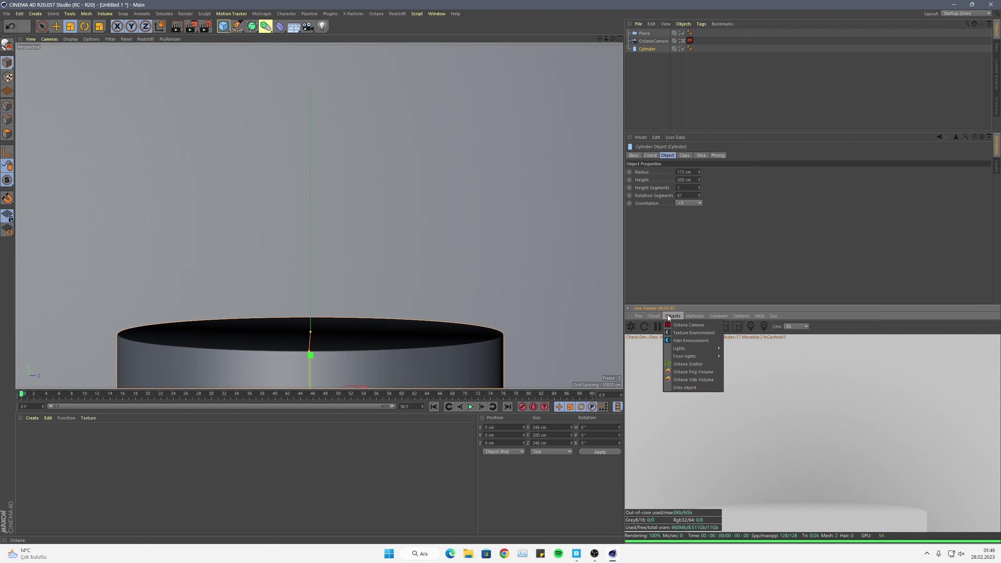
click(681, 333)
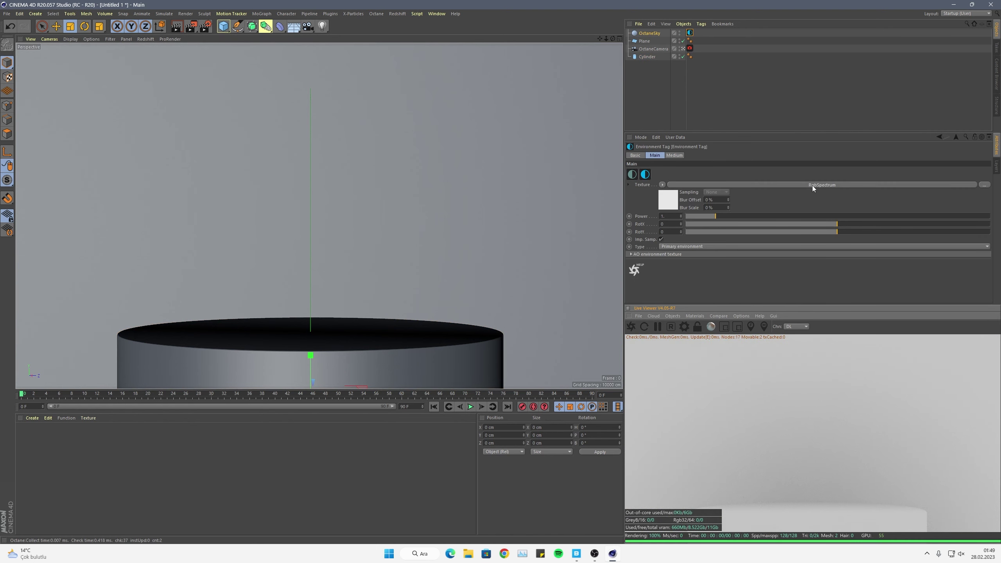
key(Delete)
click(673, 316)
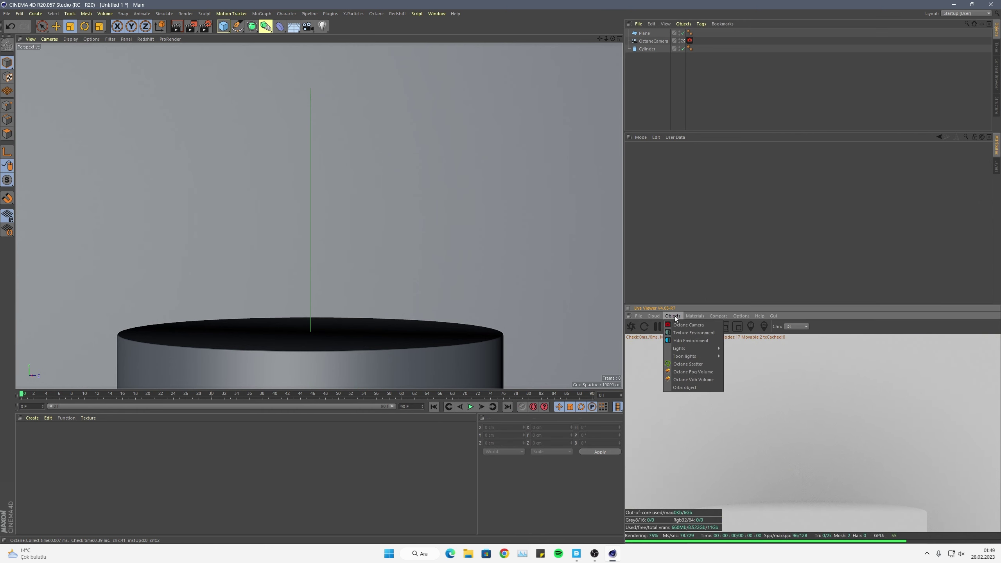
click(687, 339)
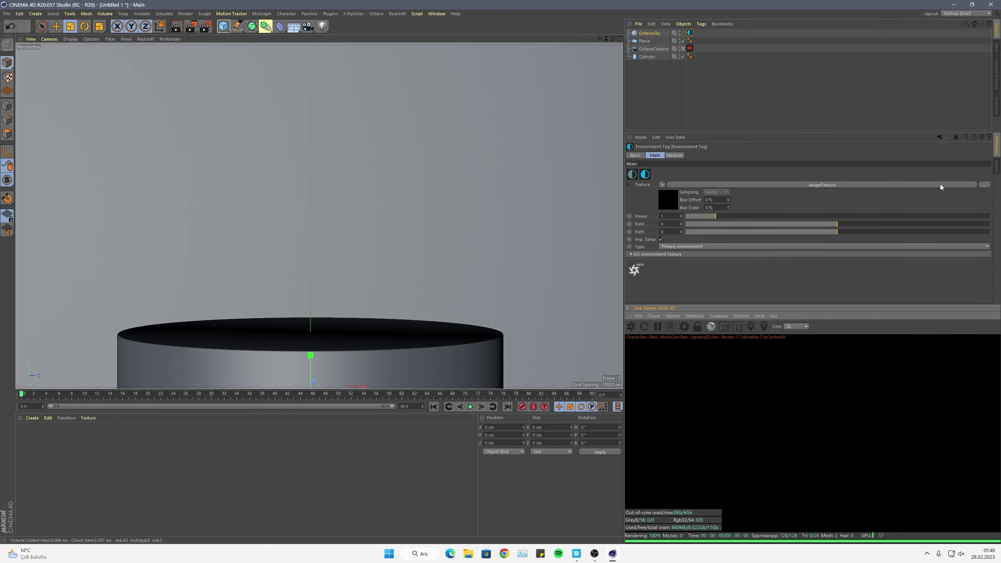
click(946, 185)
Load canada_montreal_loft_max_sunny.exr from D:\Belgeler\--STOCK--\HDR as the sky image.
click(985, 173)
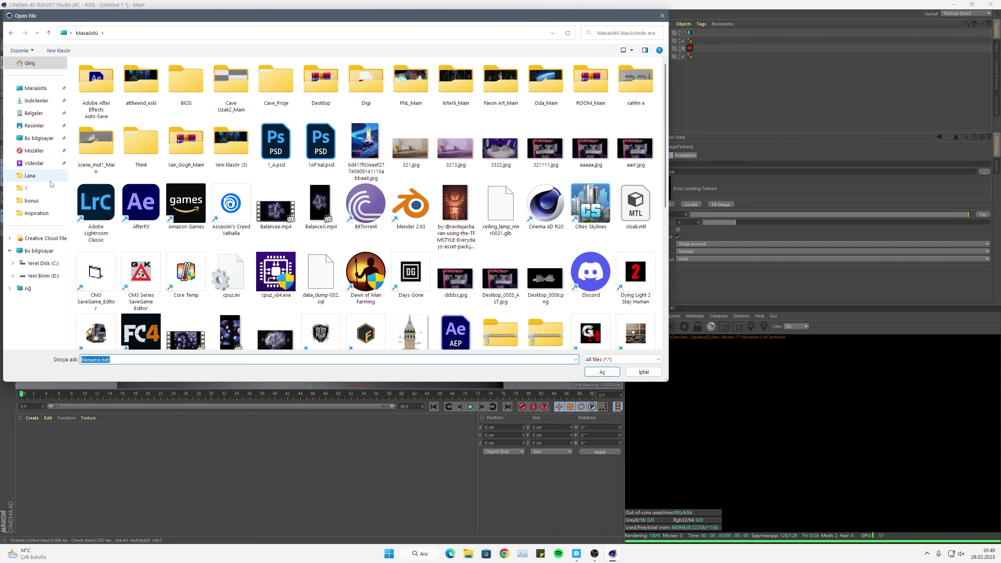
click(39, 139)
double_click(197, 85)
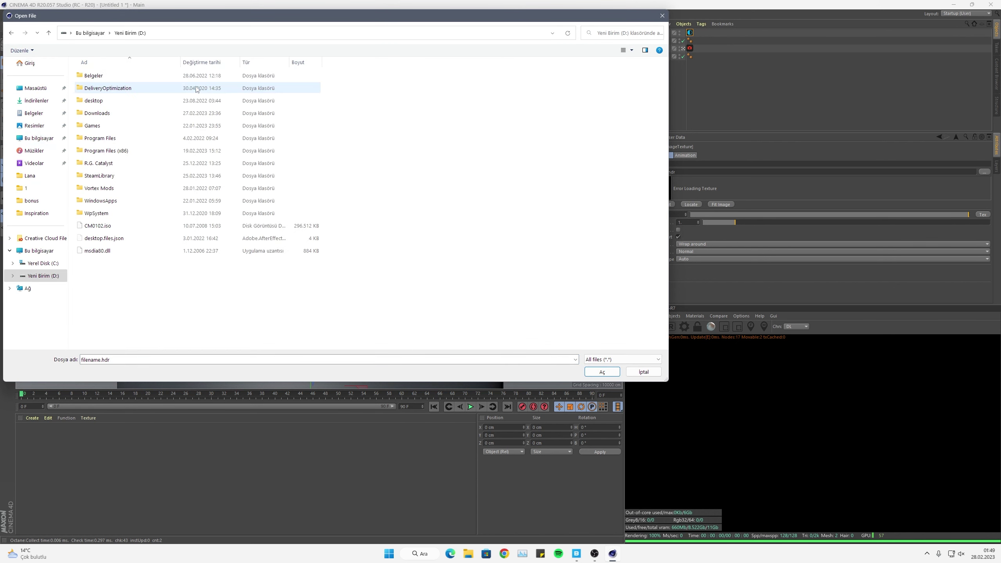
double_click(118, 76)
double_click(118, 313)
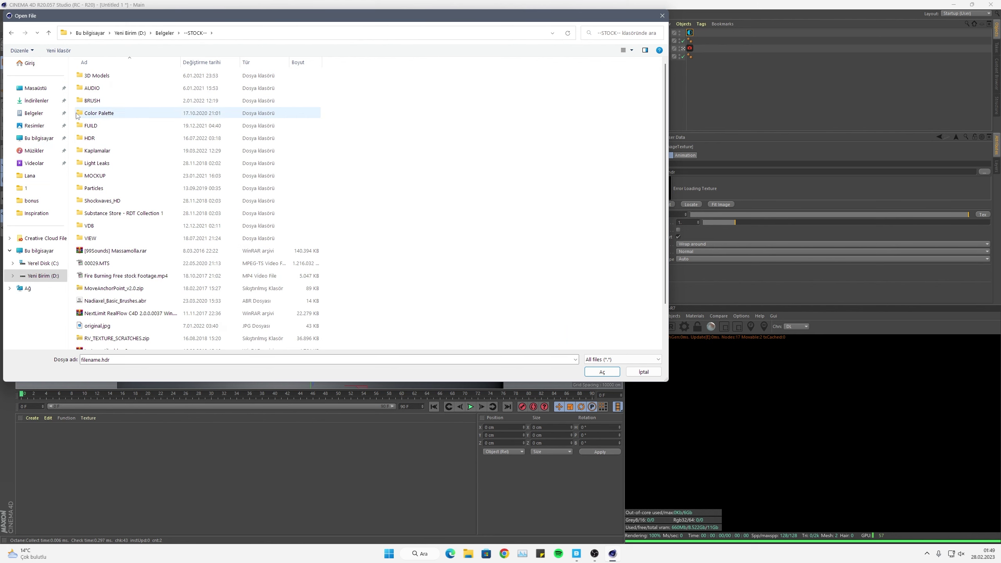
double_click(108, 136)
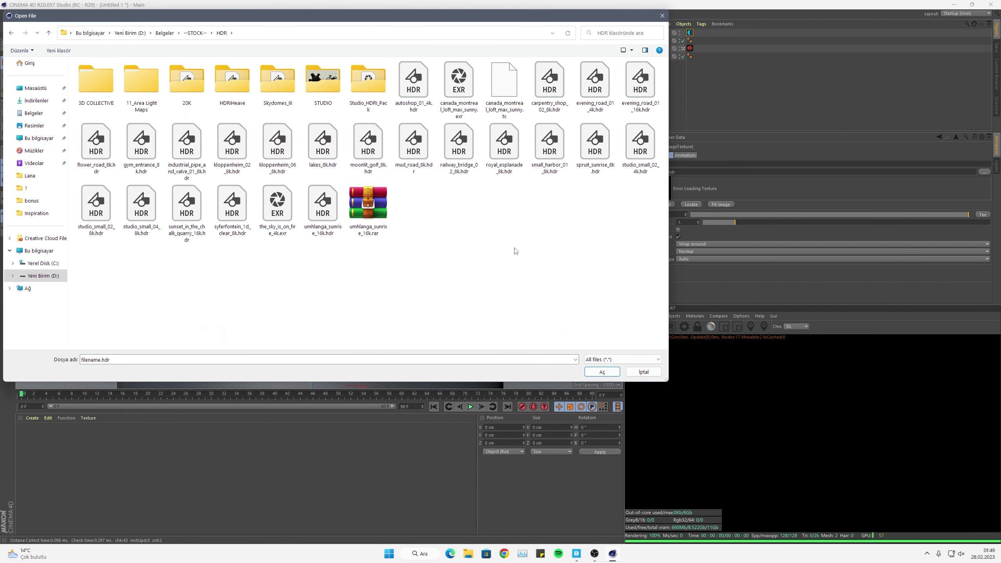
double_click(459, 83)
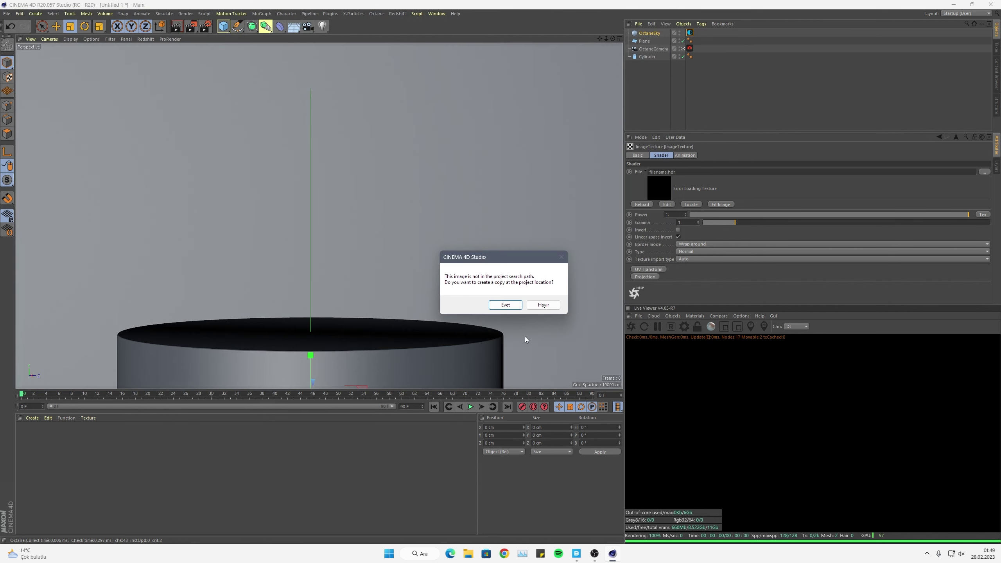
Answer the copy prompt, hide render info, and set the HDR's RotX to about -0.03.
click(539, 306)
click(956, 137)
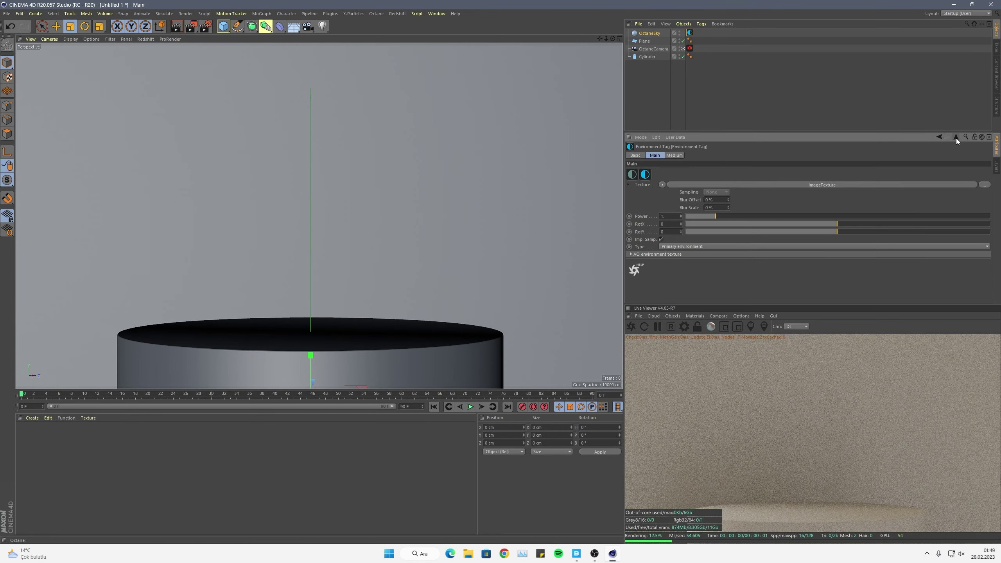
drag(832, 227, 681, 236)
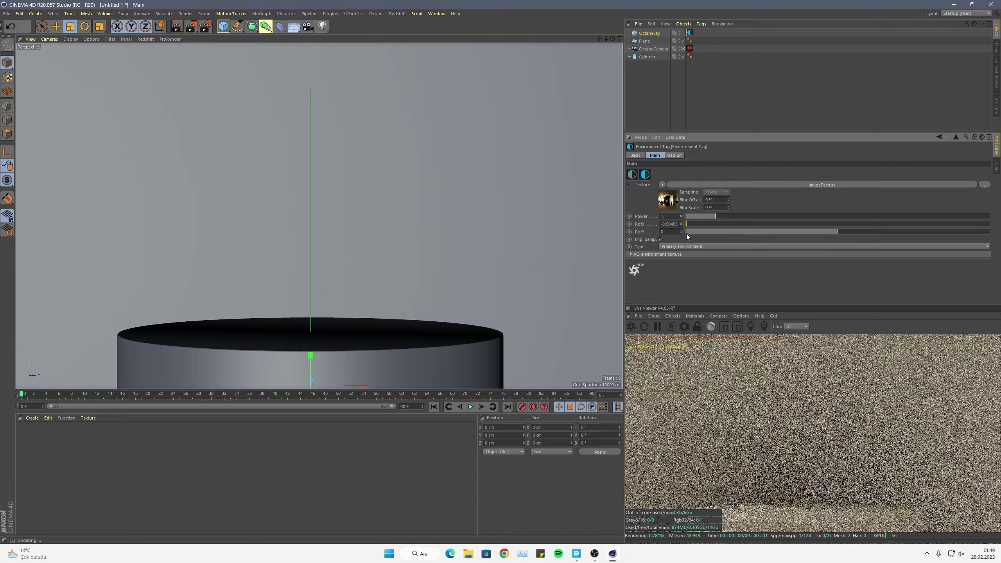
right_click(723, 444)
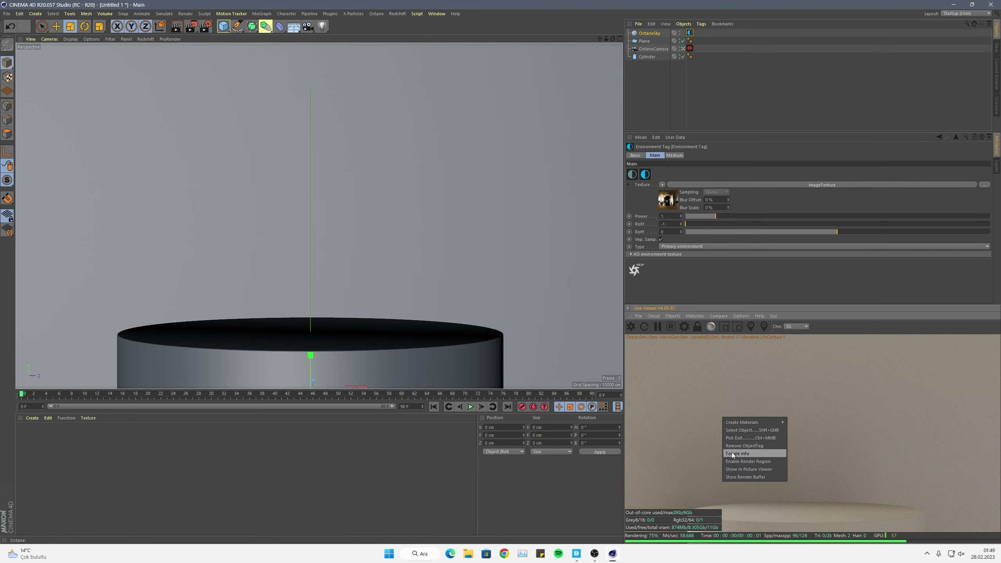
click(737, 453)
drag(705, 226, 948, 241)
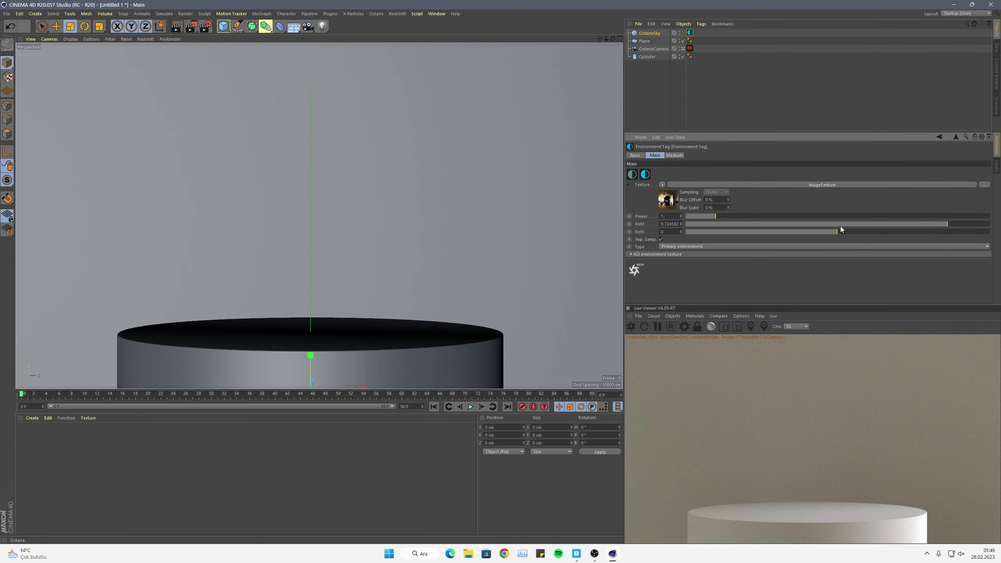
drag(841, 227, 711, 240)
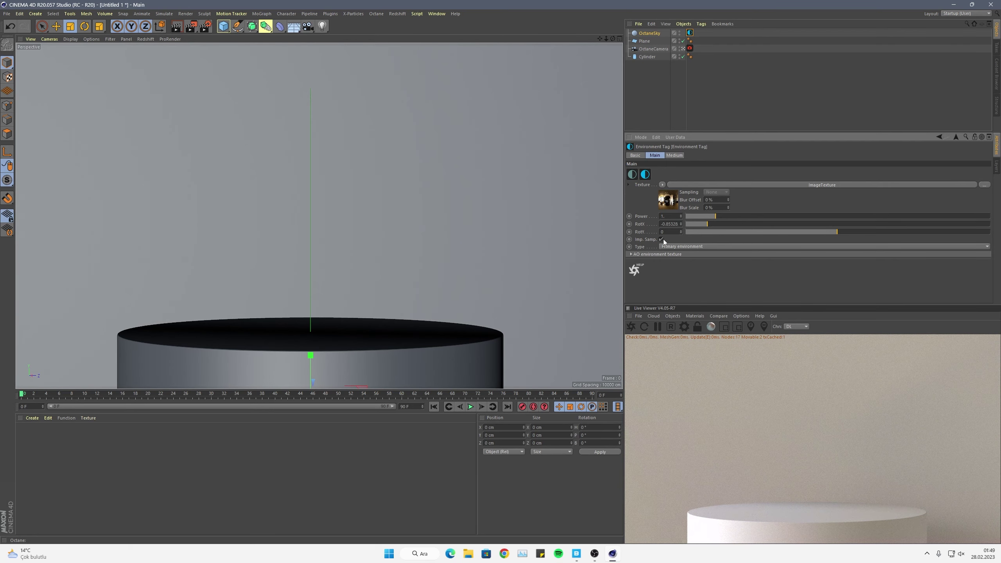
alt+middle_drag(386, 262, 391, 261)
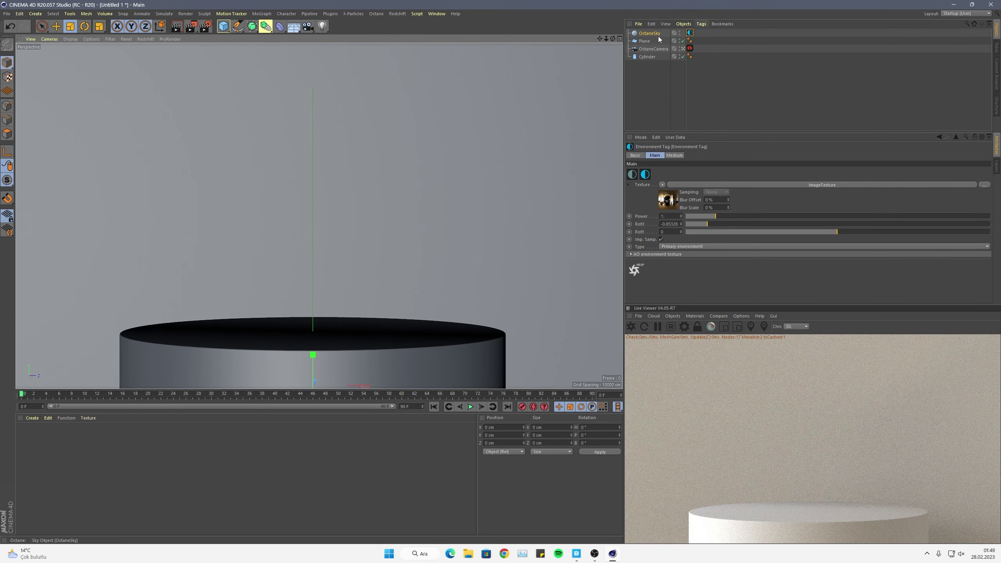
Set the Octane camera's Z position to 0 cm, undoing trial X and Y changes.
click(660, 50)
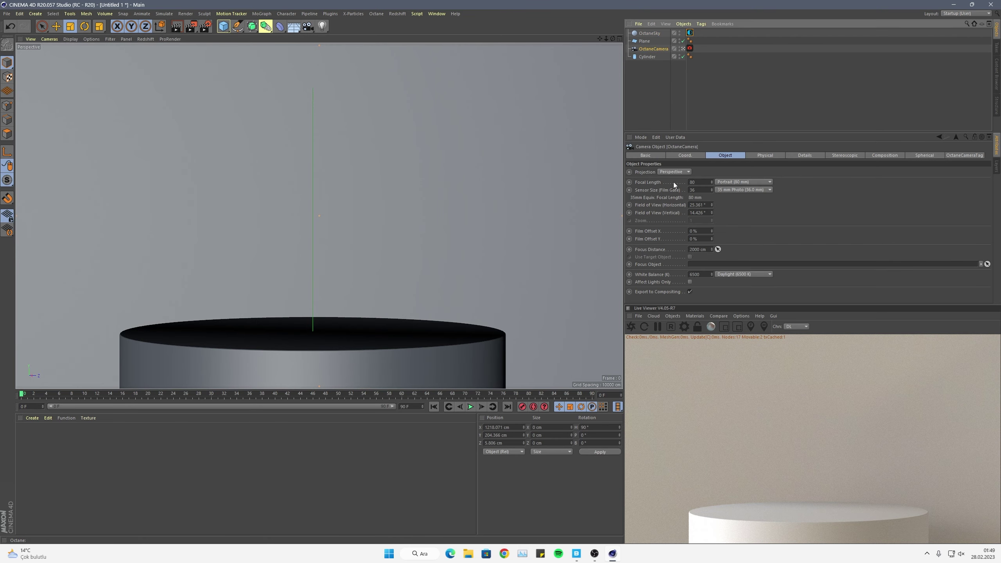
click(687, 157)
click(655, 188)
text(0)
key(Return)
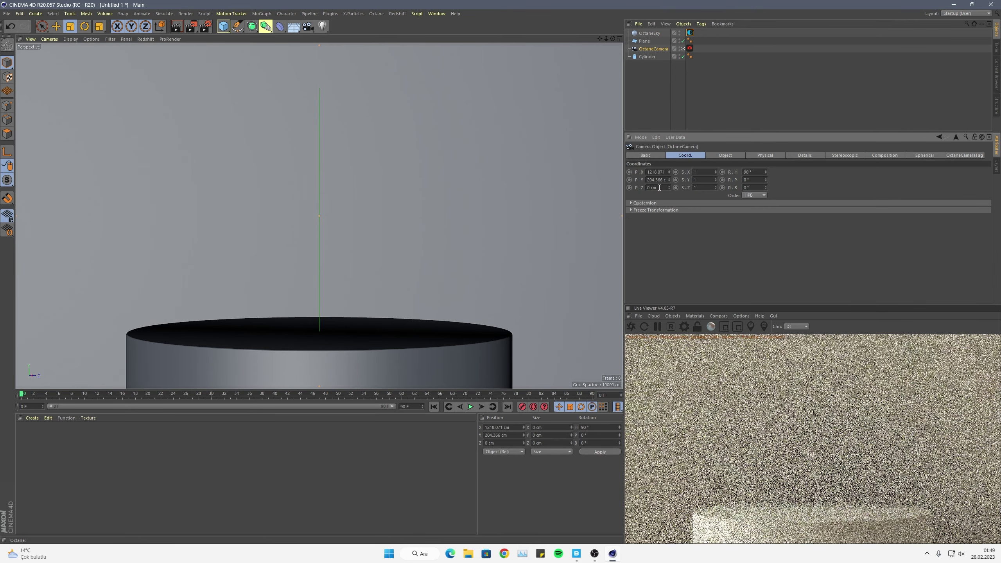
text(0)
key(Return)
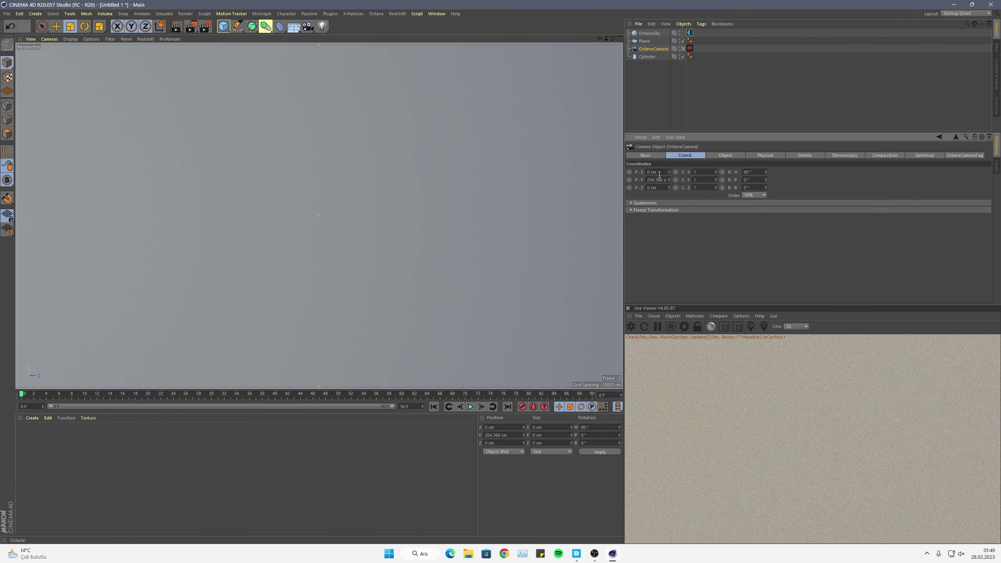
key(ctrl+z)
text(0)
key(Return)
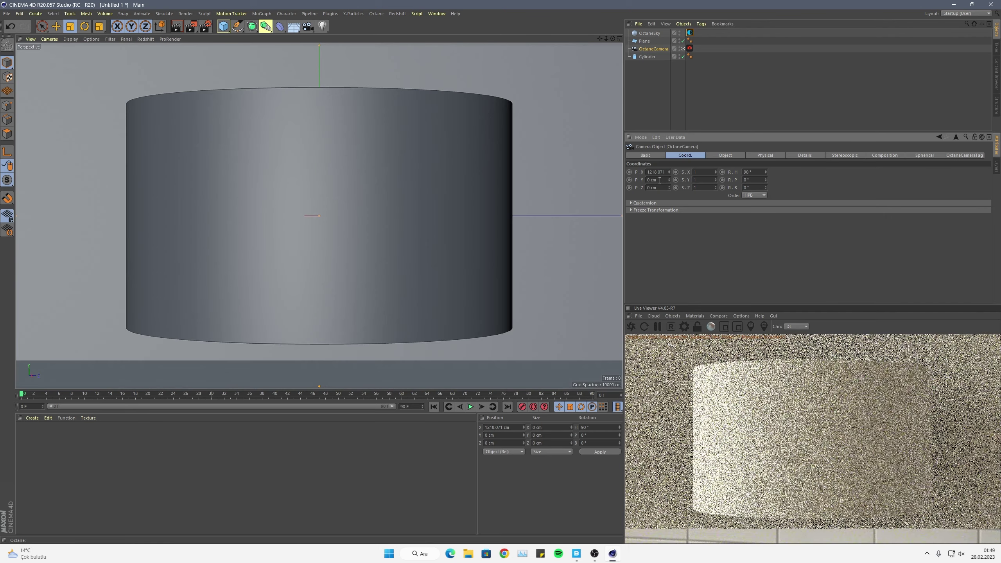
key(ctrl+z)
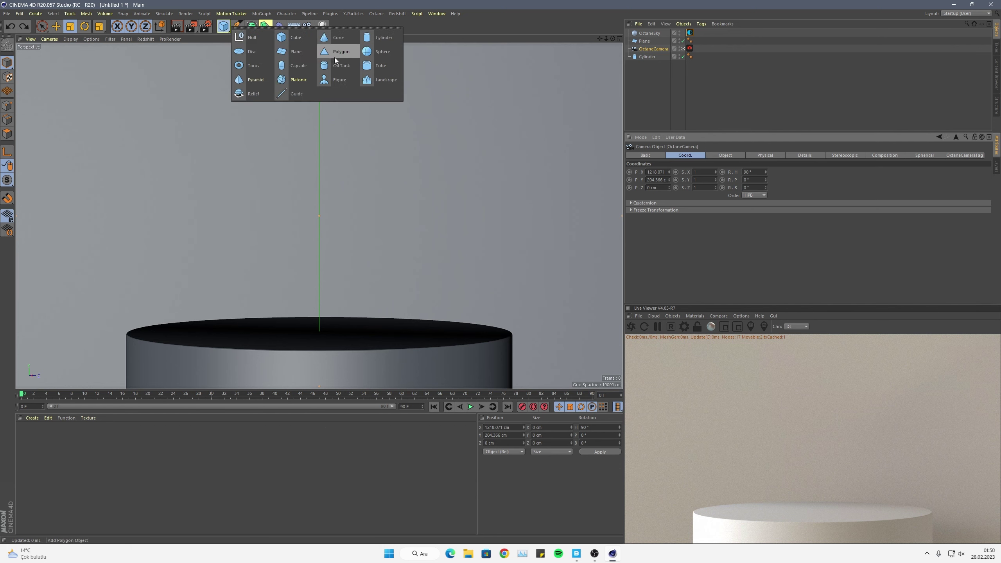
Add a sphere, raise it above the podium, and set its radius to 40 cm.
drag(226, 31, 336, 54)
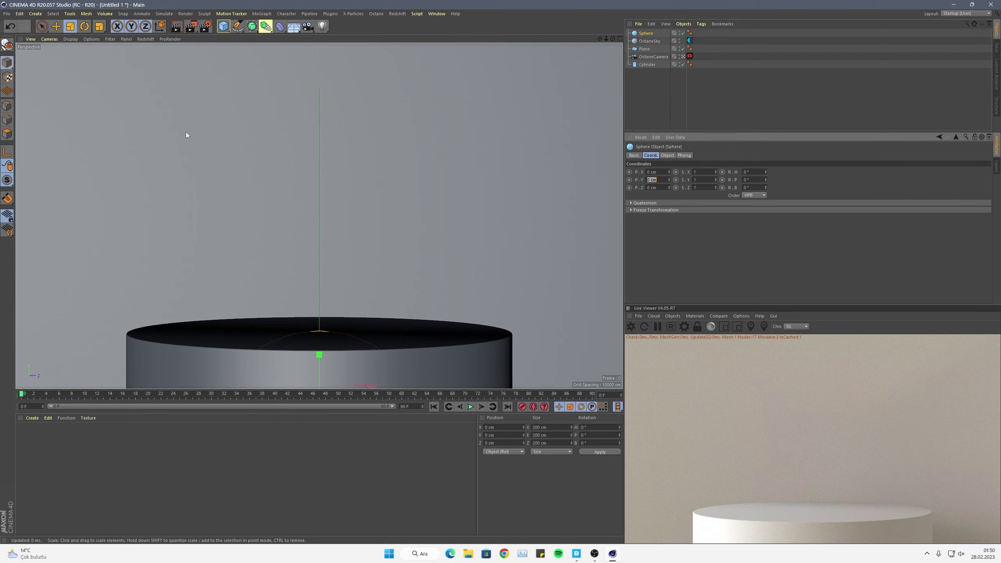
key(e)
drag(319, 352, 308, 139)
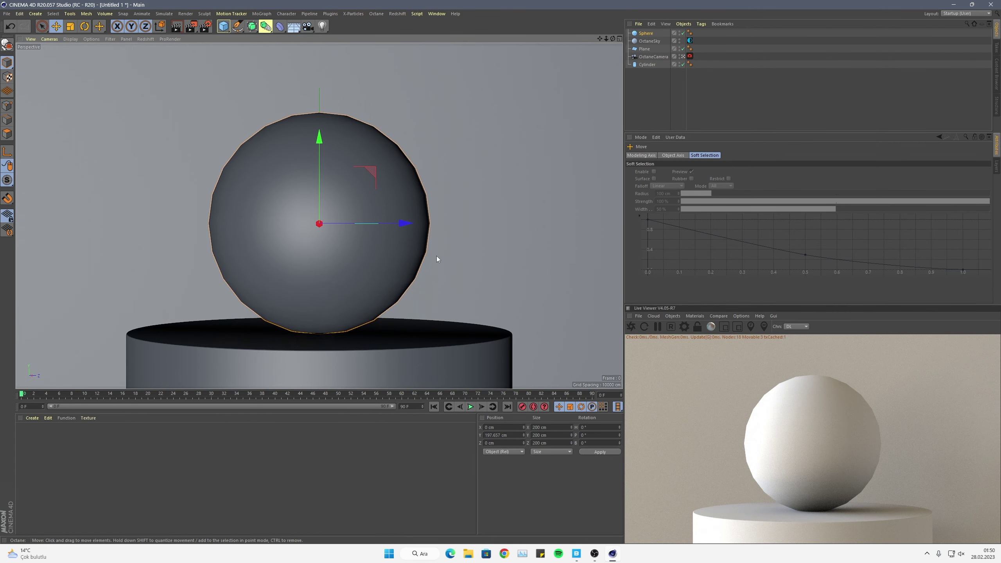
click(652, 34)
click(671, 156)
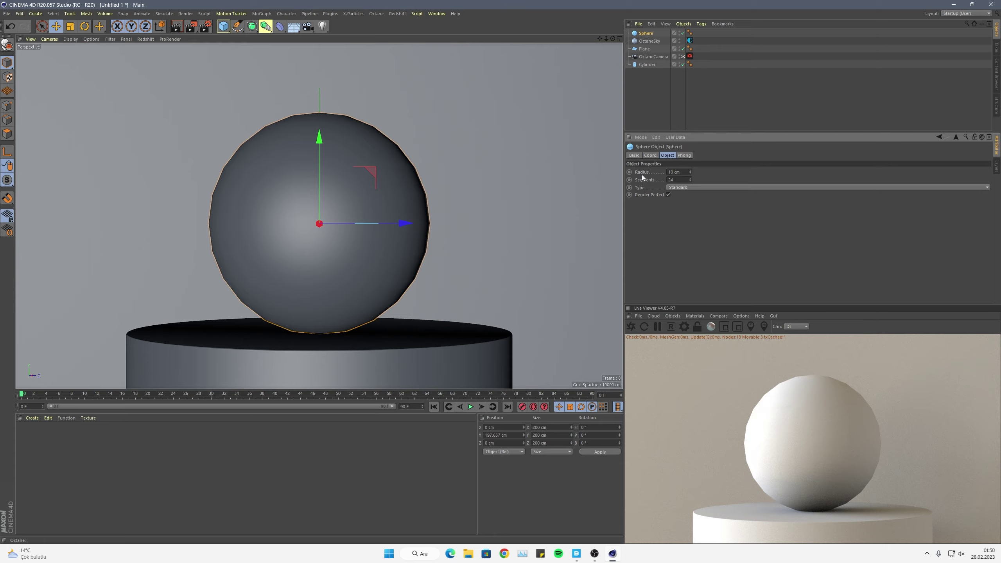
key(Return)
text(40)
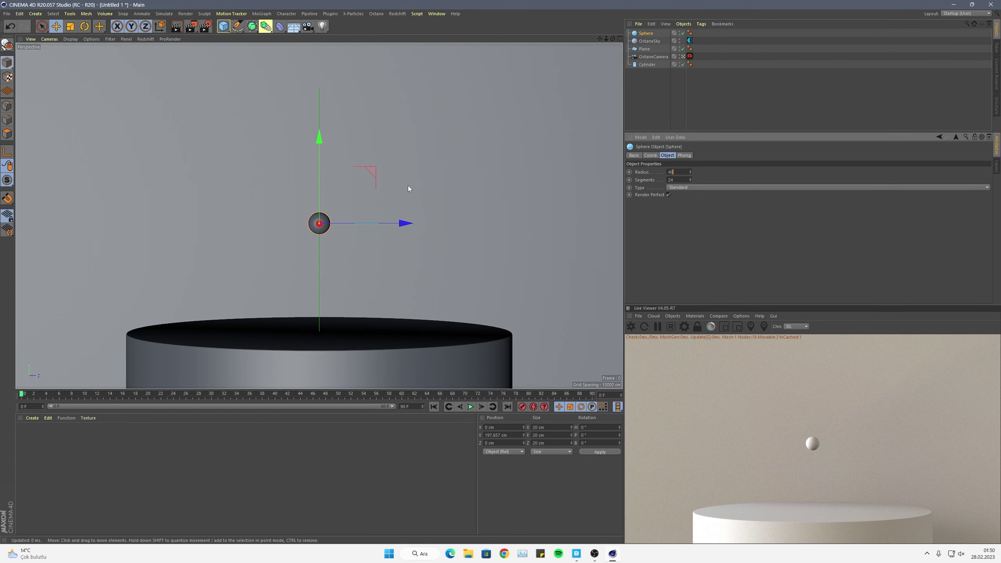
key(Return)
Rest the sphere on the podium with 48 segments, and add a second cylinder.
drag(324, 181, 330, 244)
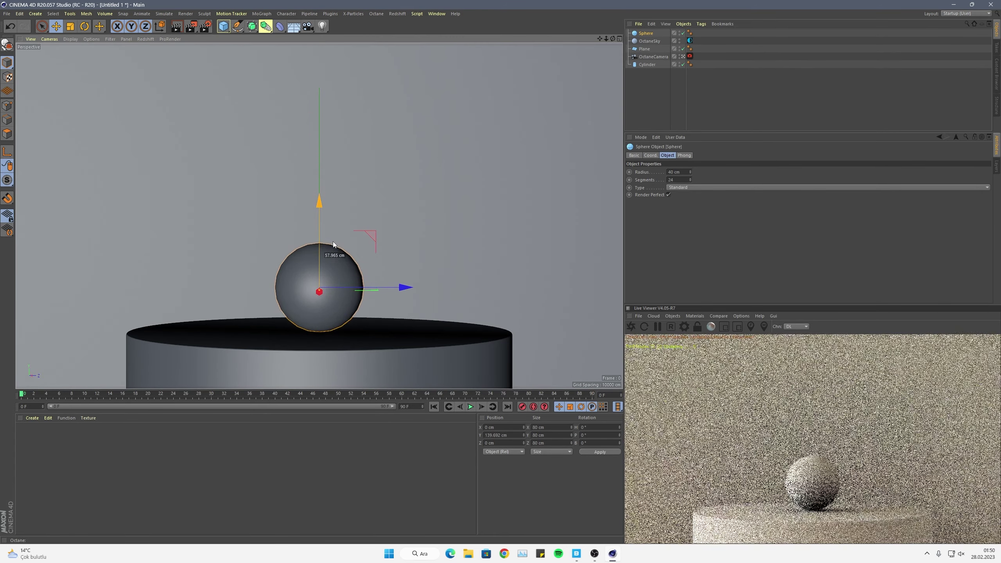
mouse_move(405, 287)
mouse_down()
mouse_move(473, 291)
mouse_move(601, 276)
mouse_up()
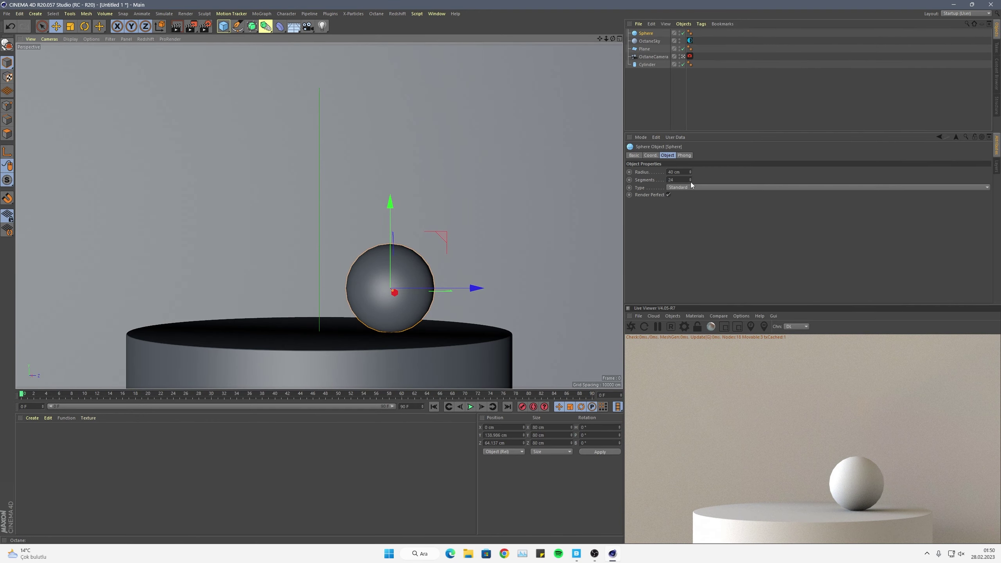
drag(690, 180, 695, 177)
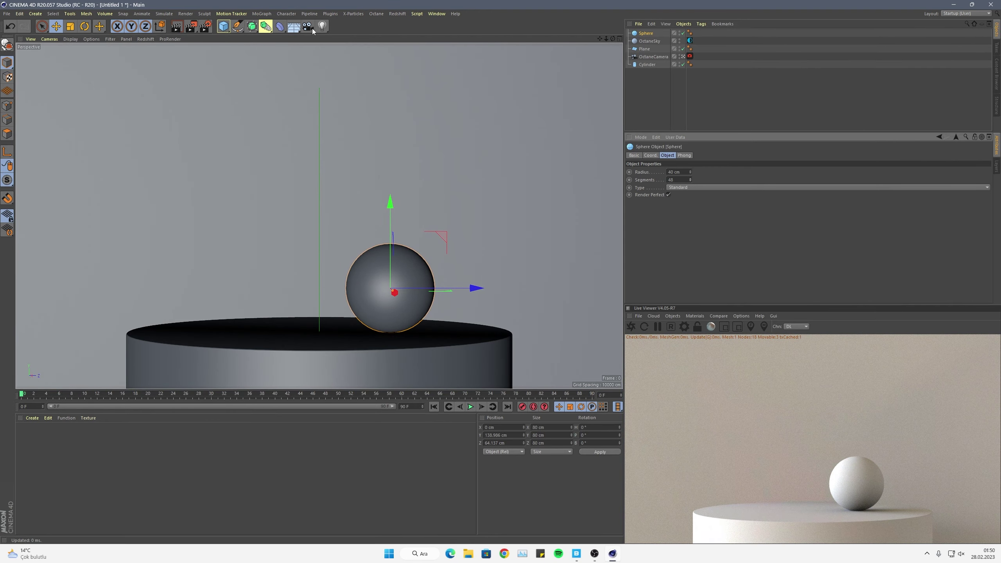
click(223, 26)
click(381, 48)
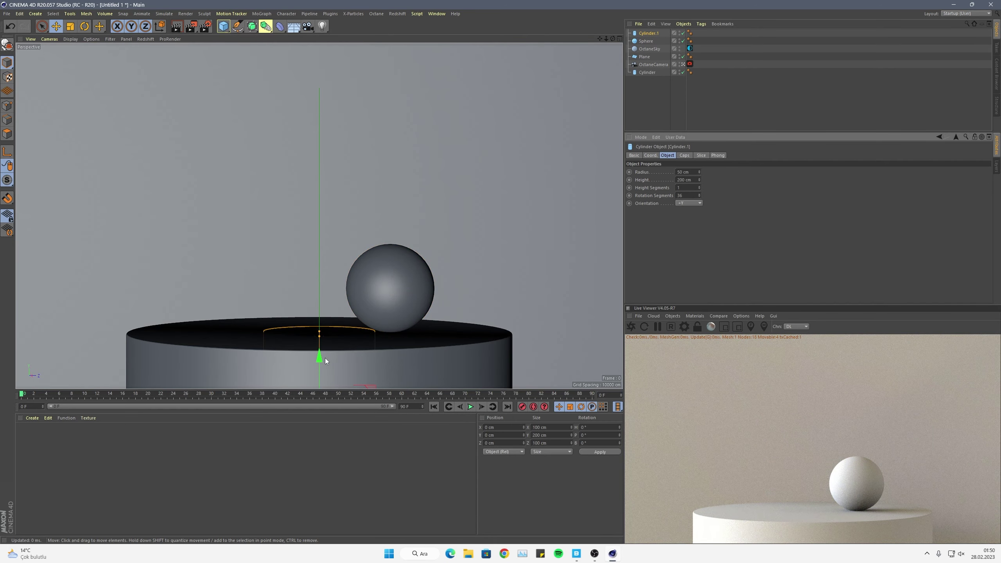
Raise the new cylinder above the podium, make it thinner and move it behind the sphere.
drag(325, 361, 324, 146)
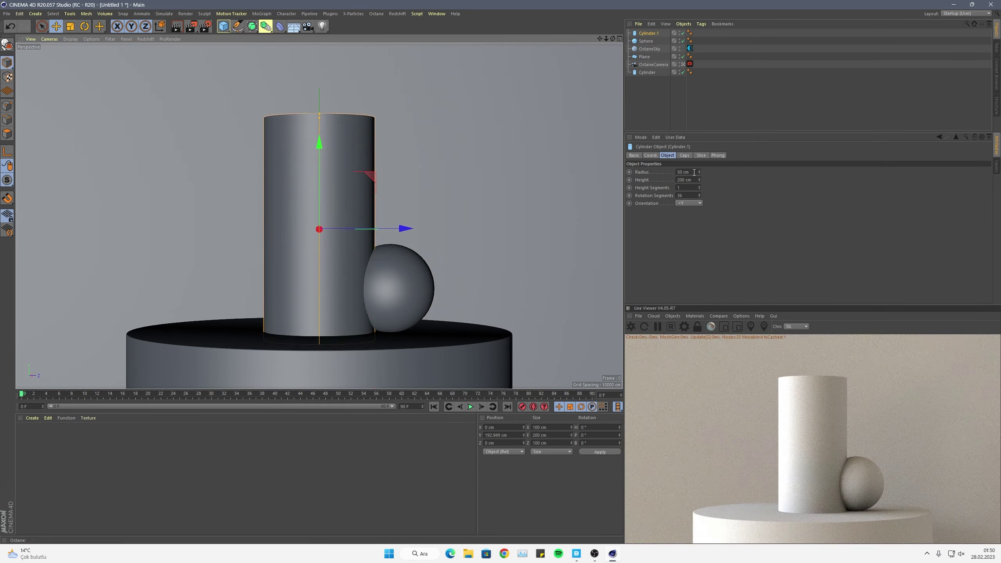
drag(698, 172, 699, 189)
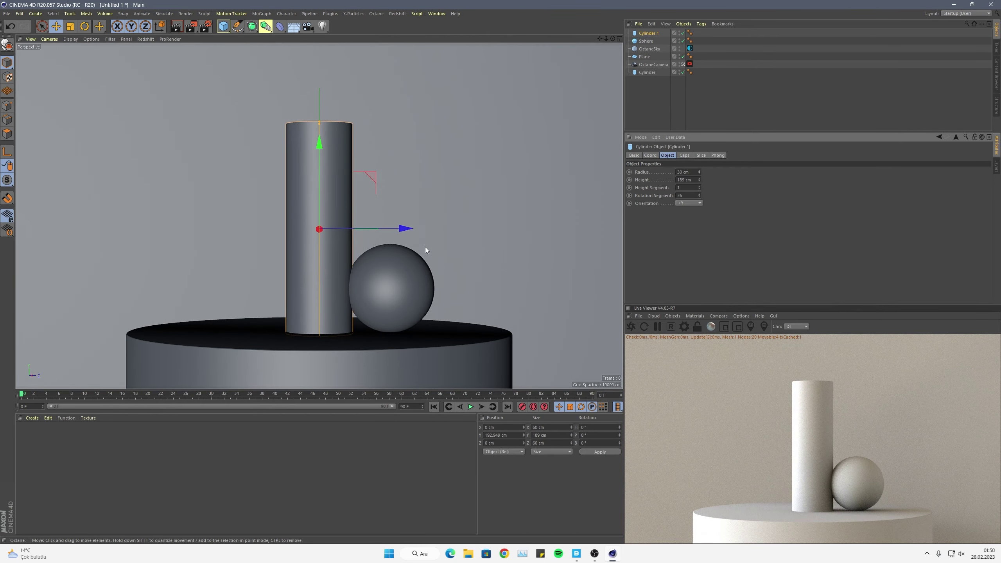
drag(390, 228, 378, 234)
mouse_move(303, 202)
mouse_down()
mouse_move(301, 155)
mouse_move(296, 188)
mouse_up()
Tilt the cylinder diagonally, shrink and lengthen it, and lean it against the sphere.
key(r)
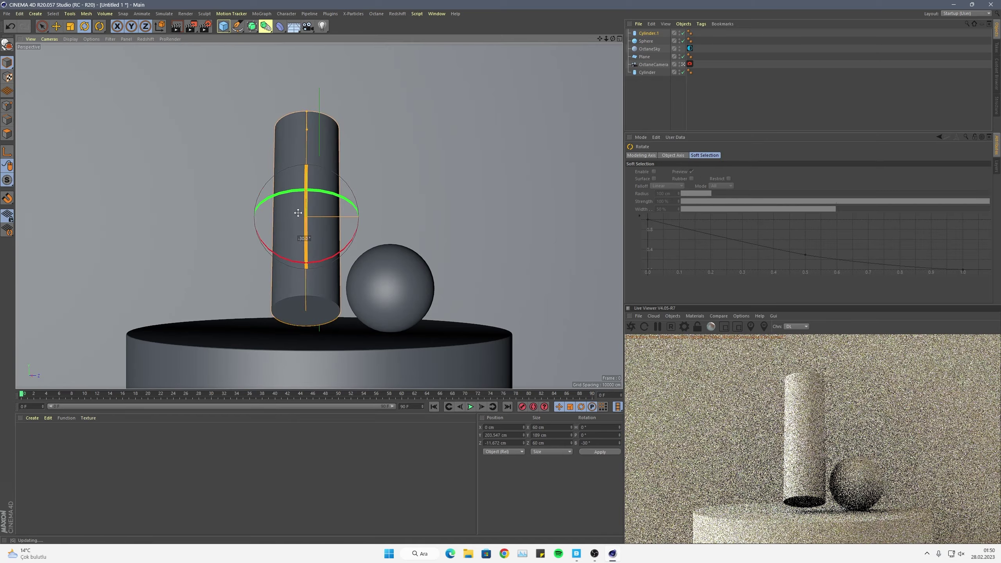
drag(305, 246, 317, 261)
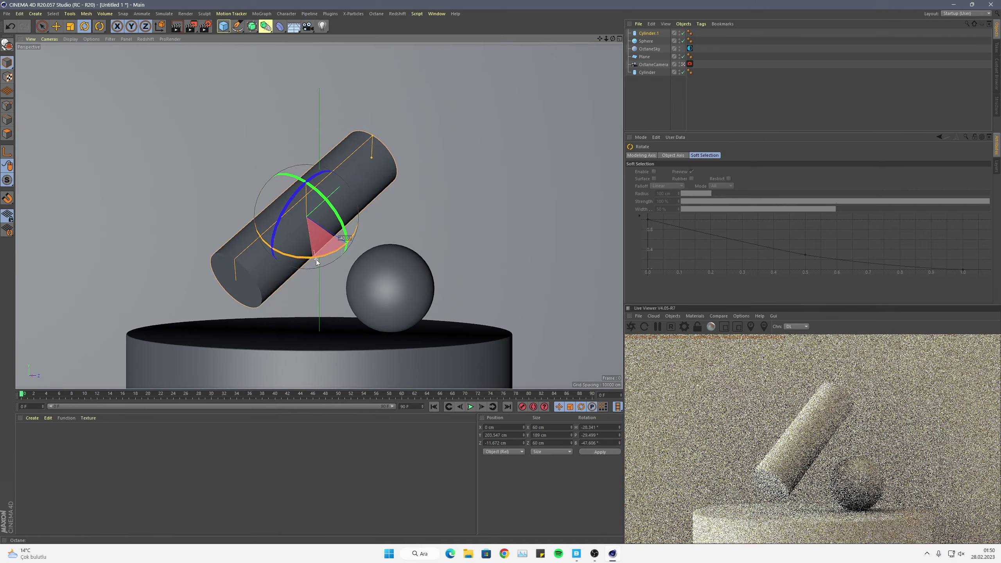
click(70, 26)
drag(77, 49, 45, 42)
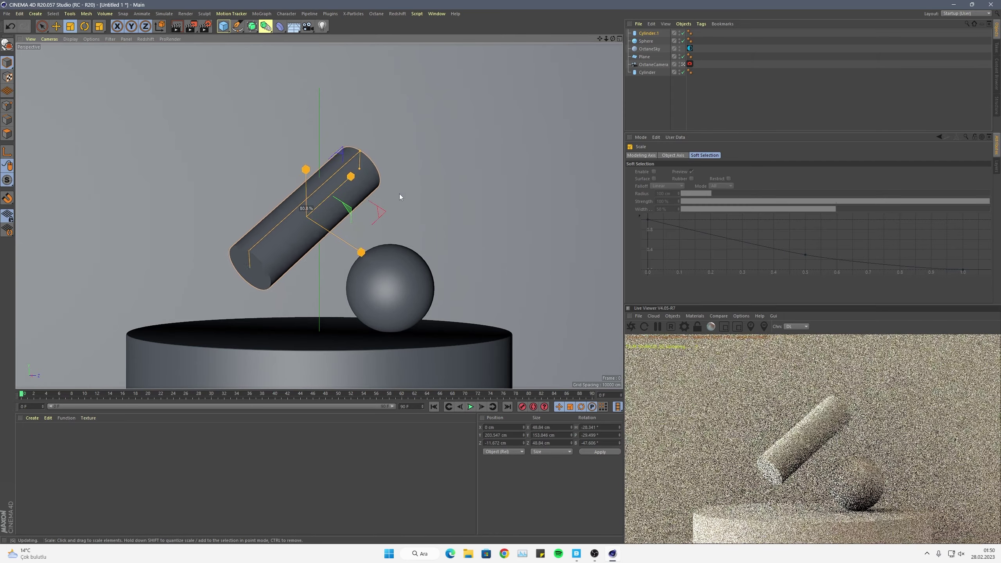
click(57, 26)
drag(358, 152, 388, 165)
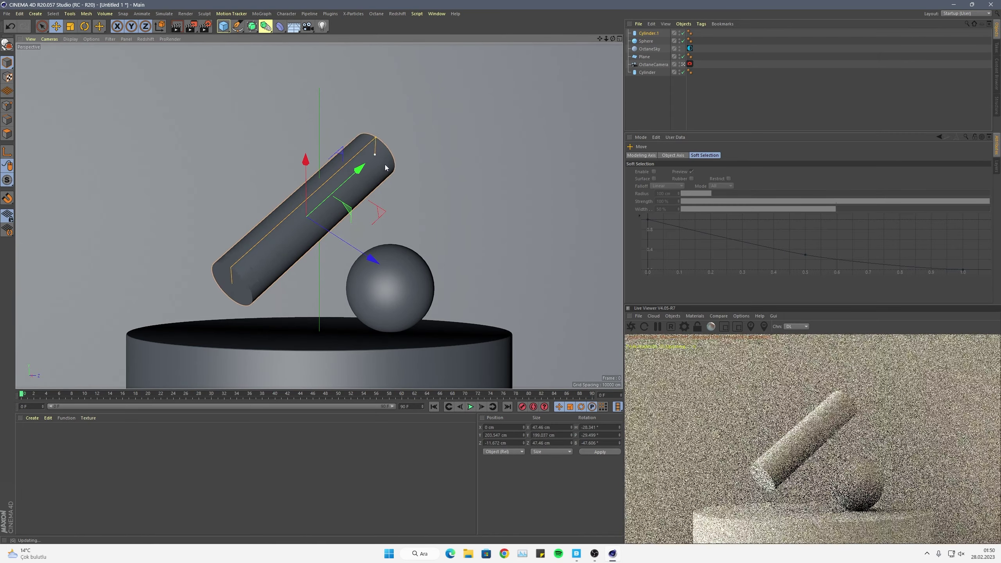
drag(306, 160, 306, 182)
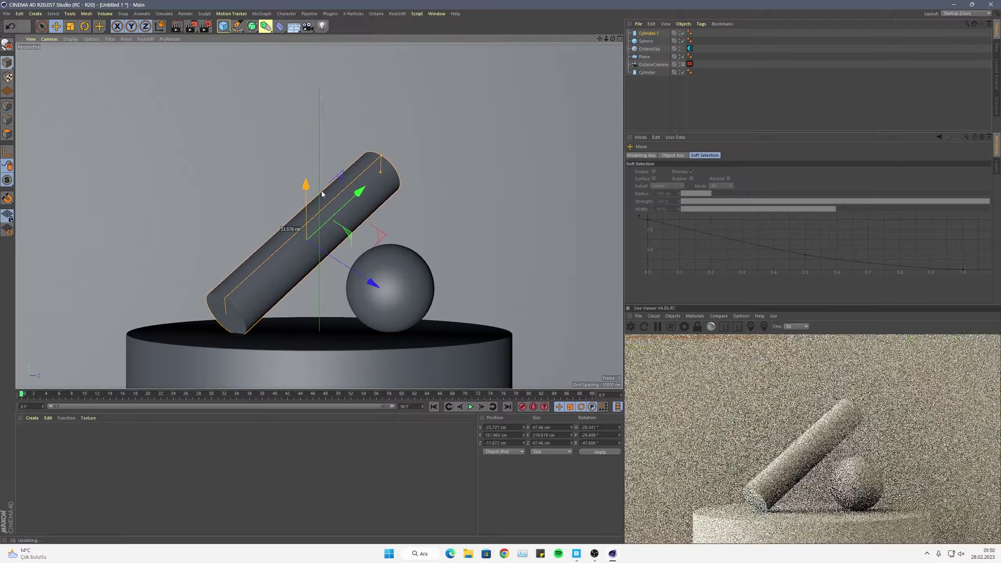
mouse_move(367, 274)
mouse_down()
mouse_move(392, 264)
mouse_move(401, 275)
mouse_up()
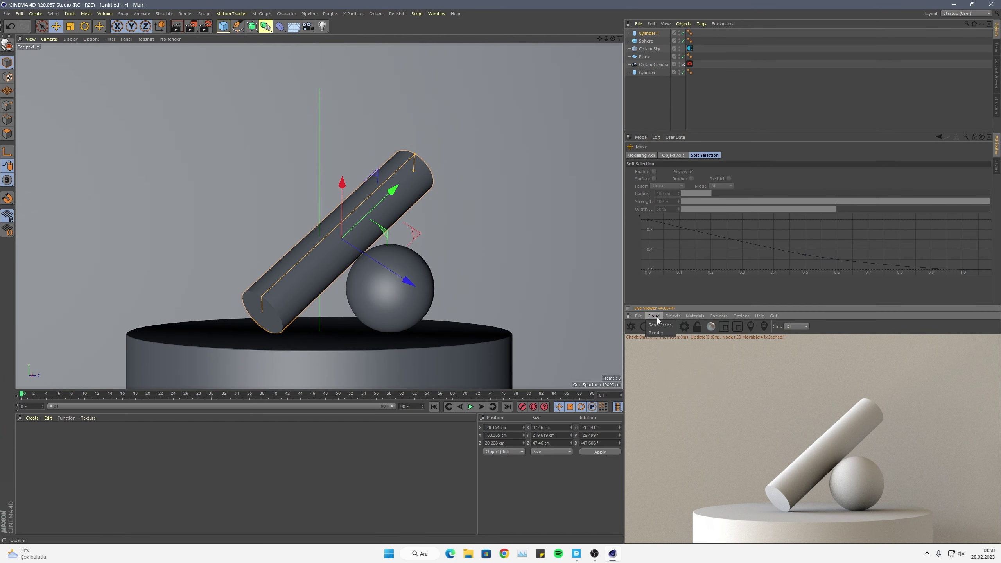
Switch the Octane render kernel to Pathtracing in the Octane Settings window.
click(695, 316)
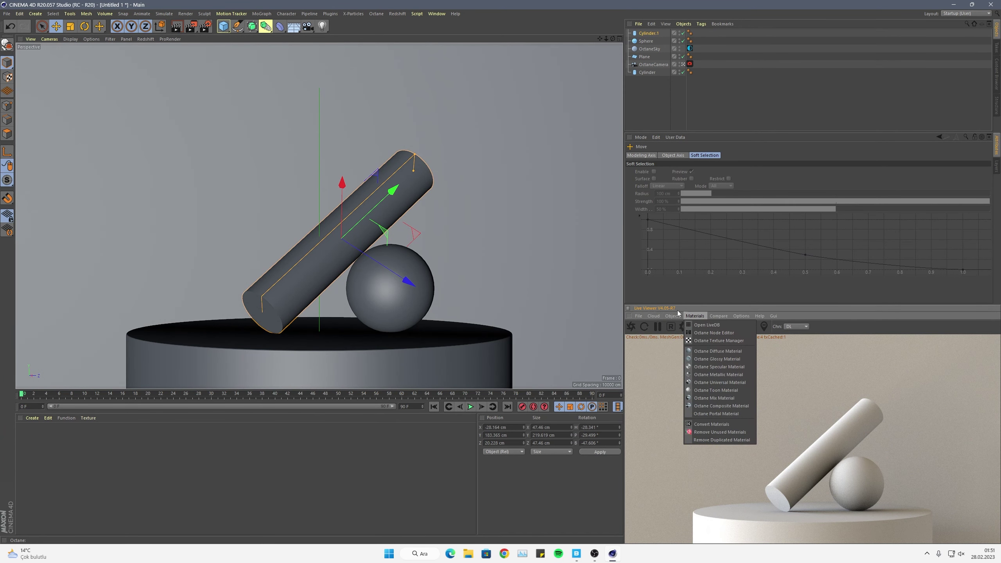
click(685, 326)
click(35, 35)
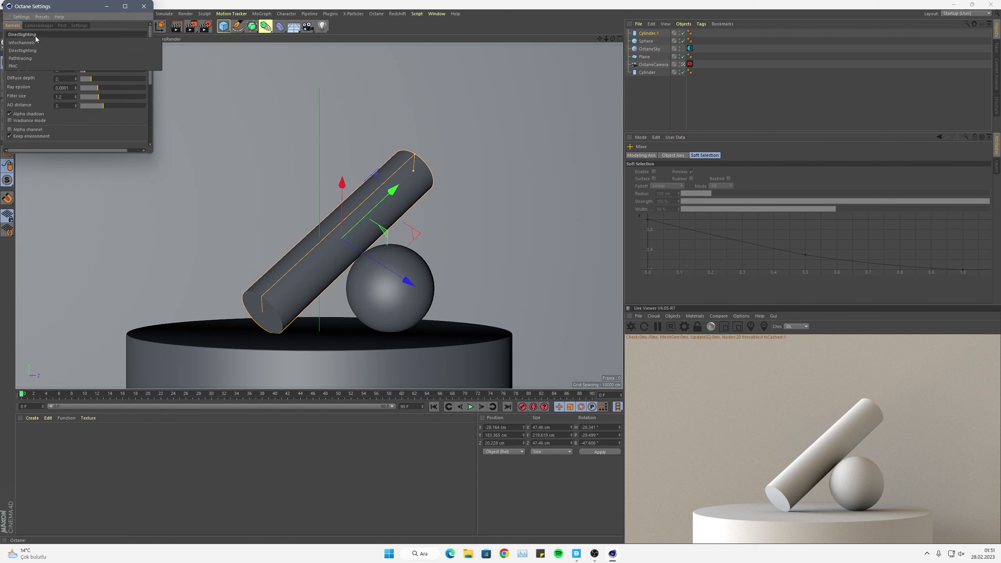
click(36, 57)
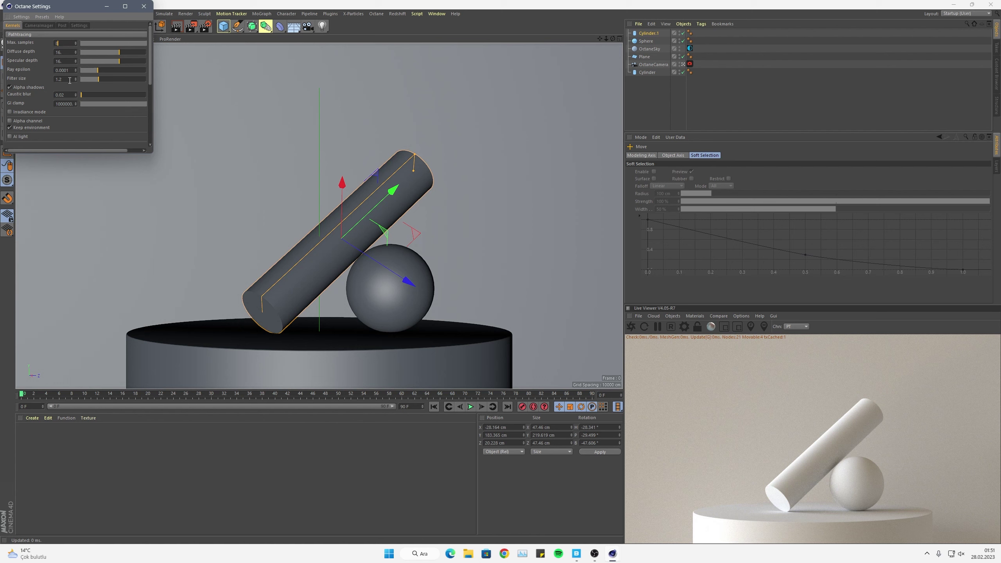
click(144, 6)
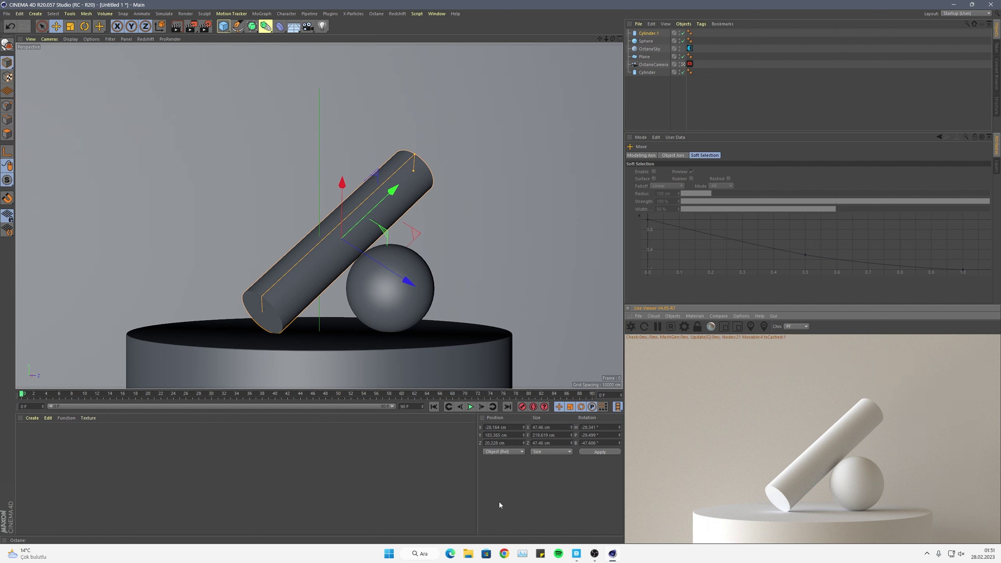
Add a 20 cm Dodeca Platonic solid and place it on the podium's left edge.
click(223, 26)
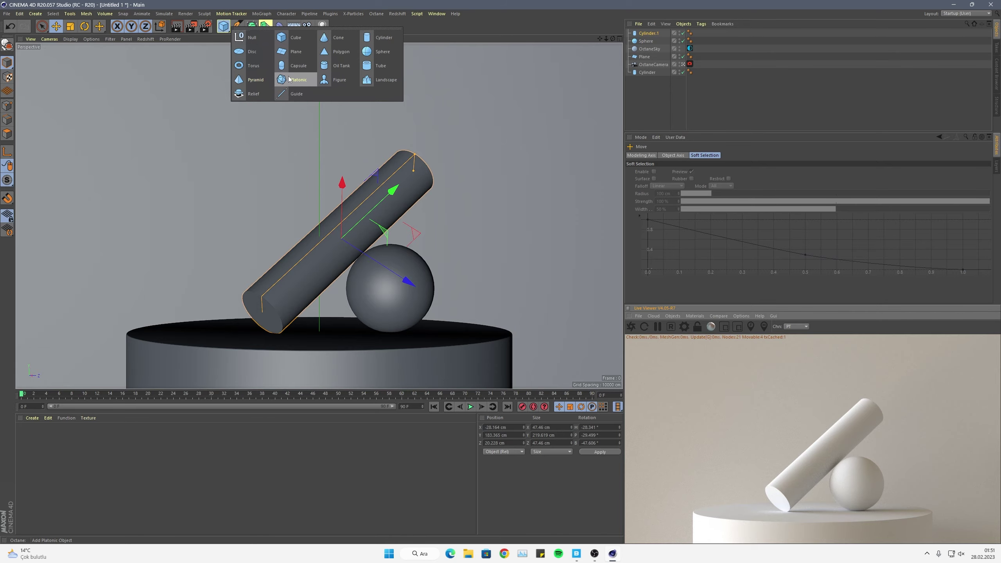
drag(290, 79, 320, 339)
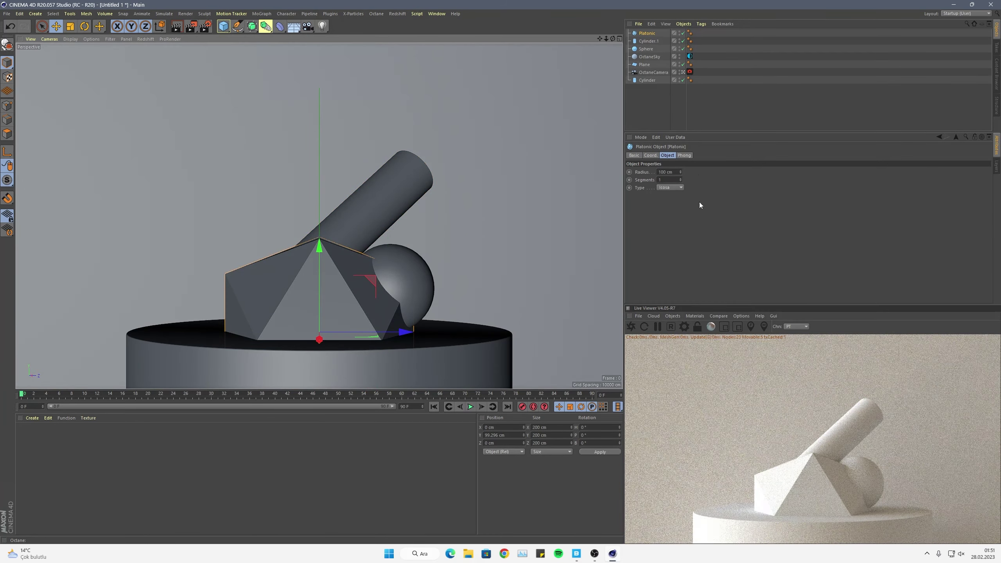
double_click(670, 172)
text(20)
key(Return)
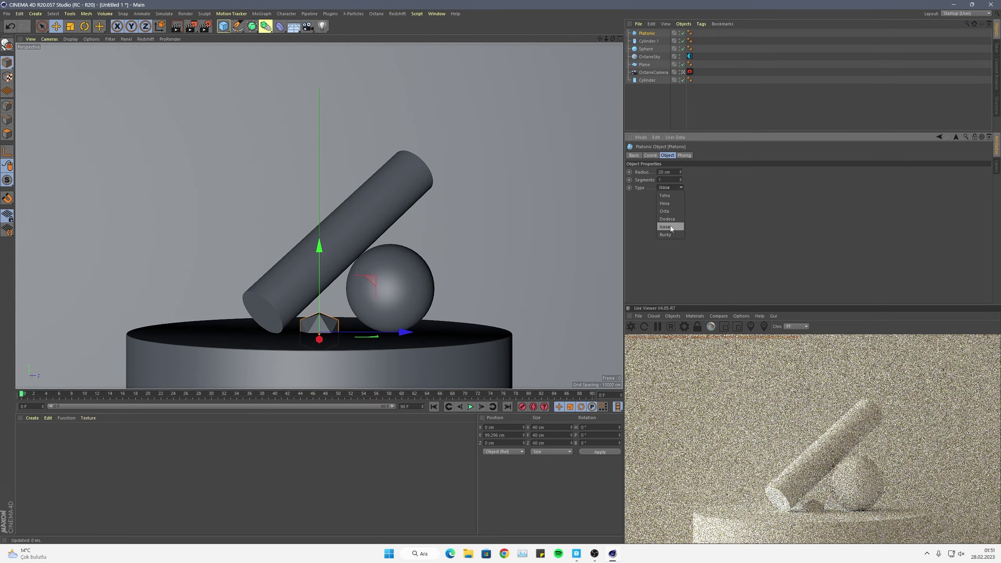
click(670, 187)
click(670, 223)
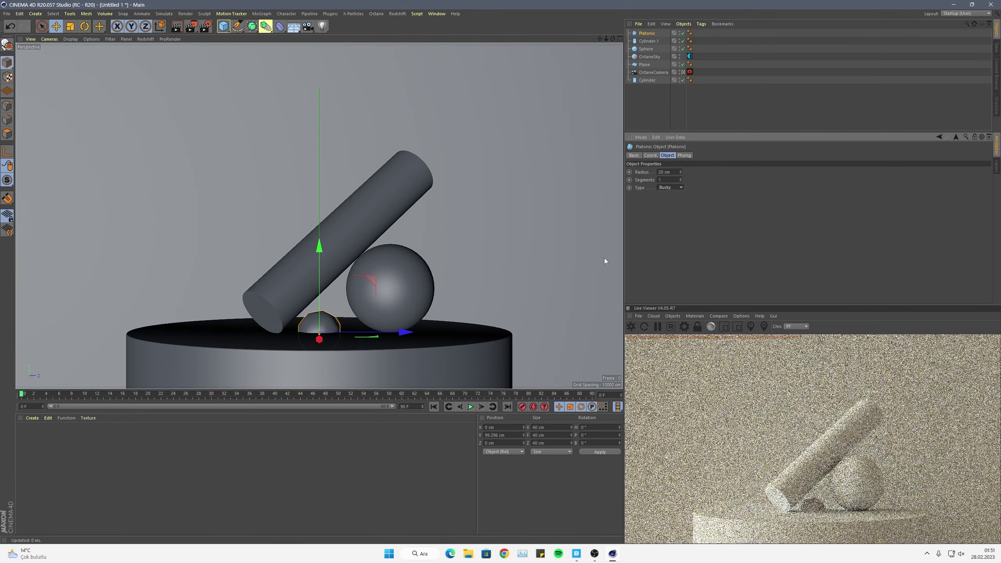
click(680, 220)
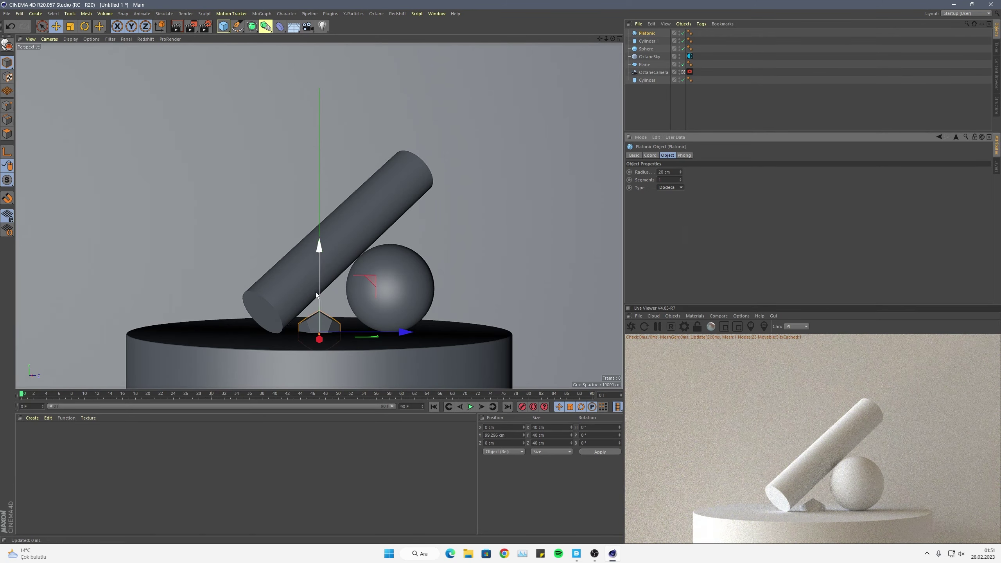
drag(317, 291, 322, 270)
drag(378, 315, 269, 312)
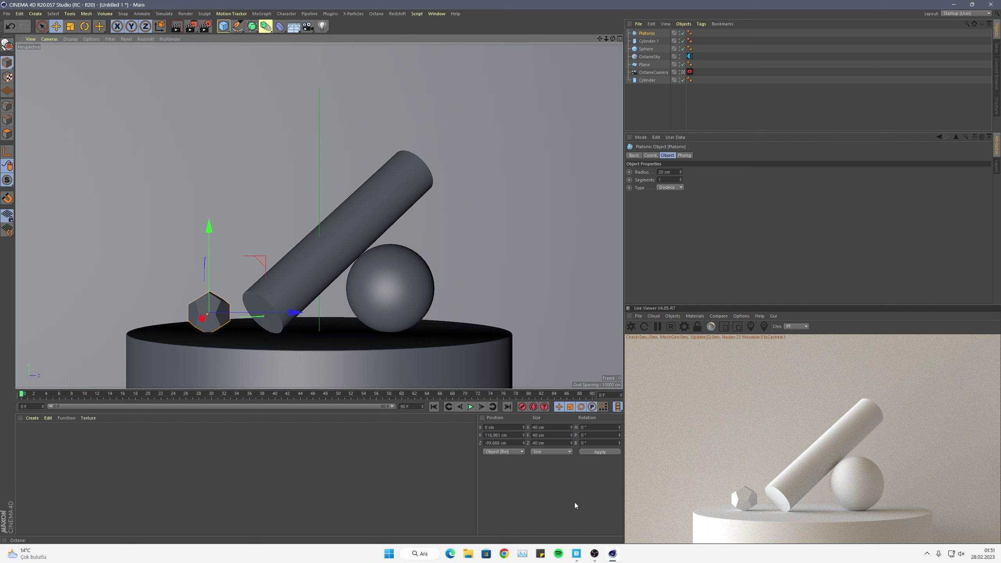
Thin the leaning Cylinder.1 to a 12.73 cm radius and nudge it against the sphere.
click(367, 217)
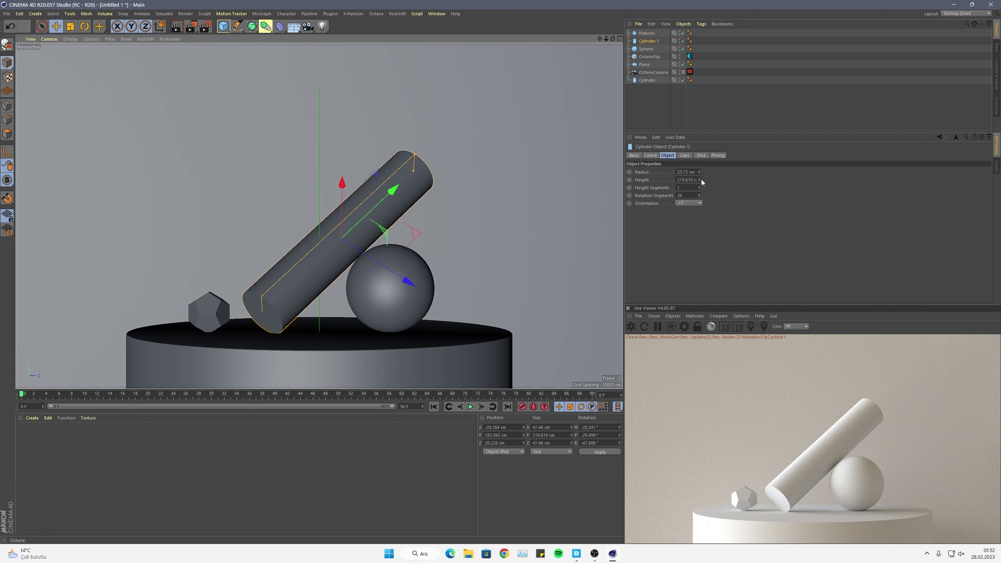
drag(700, 172, 684, 172)
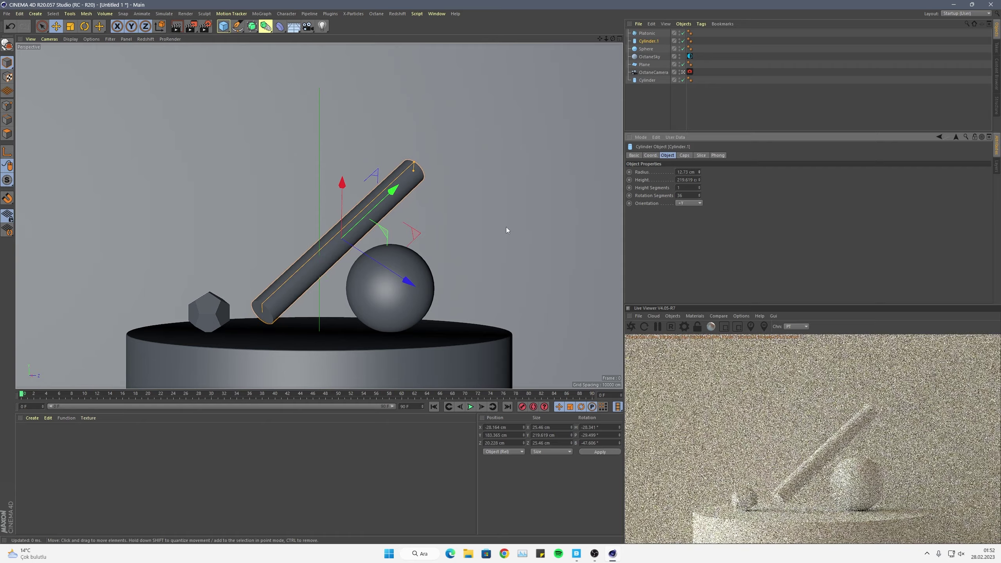
drag(409, 280, 420, 290)
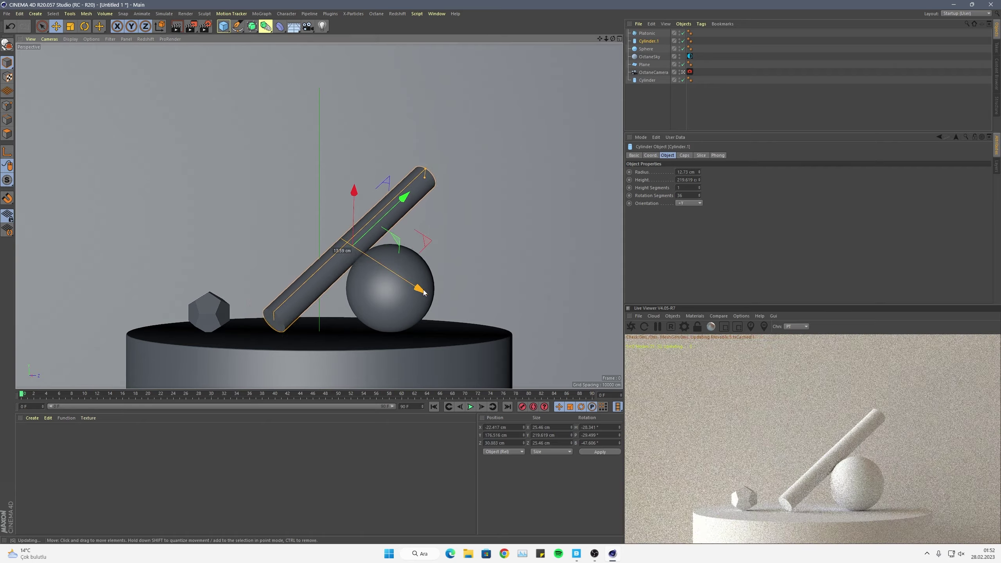
drag(388, 222, 385, 224)
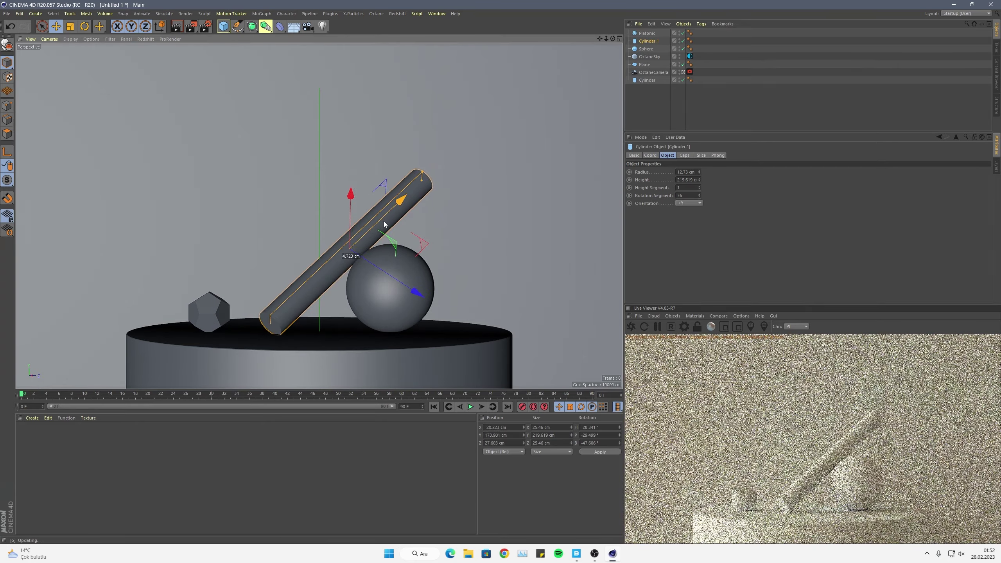
Add a Landscape terrain, raise it above the shapes and scale it to about 402 cm wide.
click(227, 30)
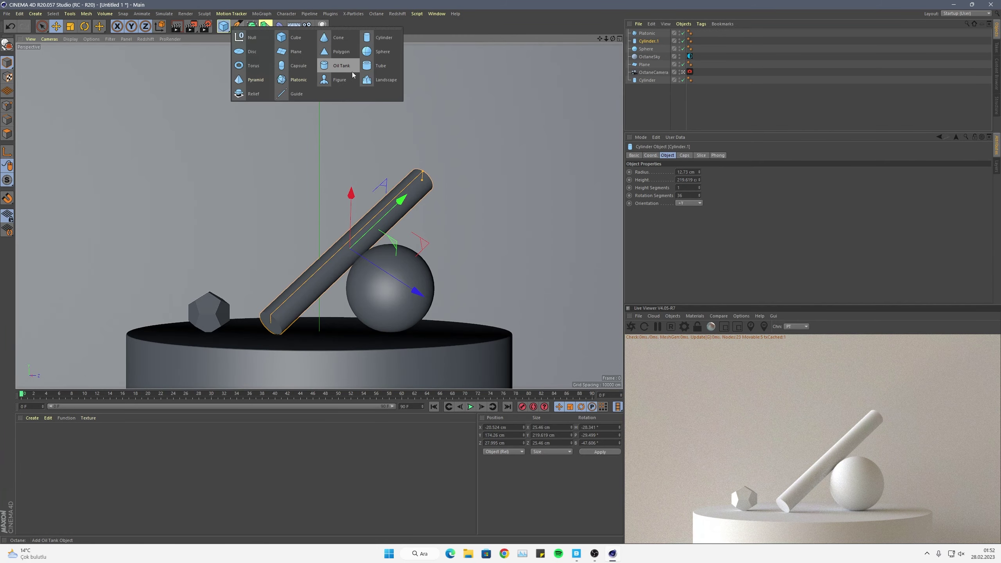
click(373, 80)
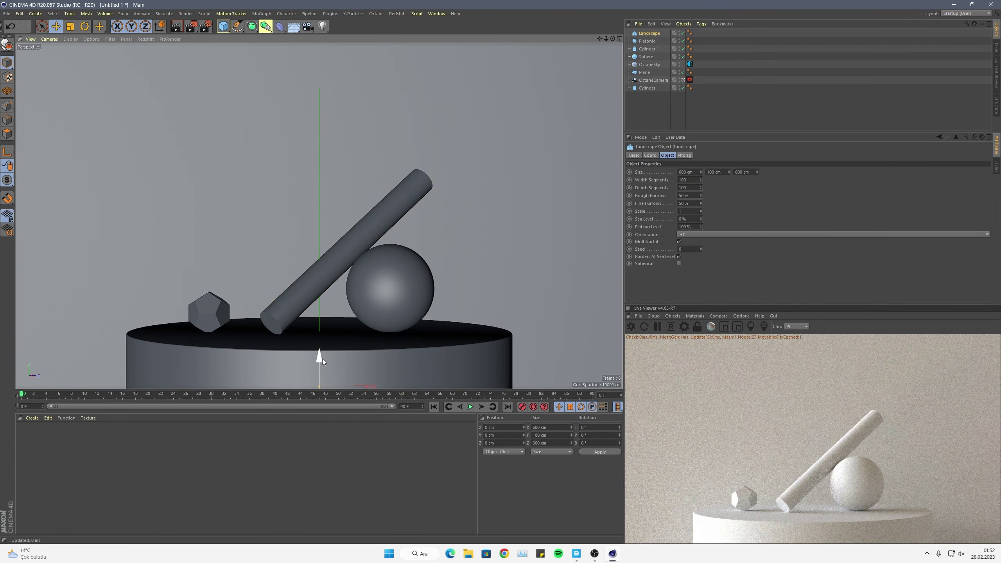
drag(323, 358, 297, 124)
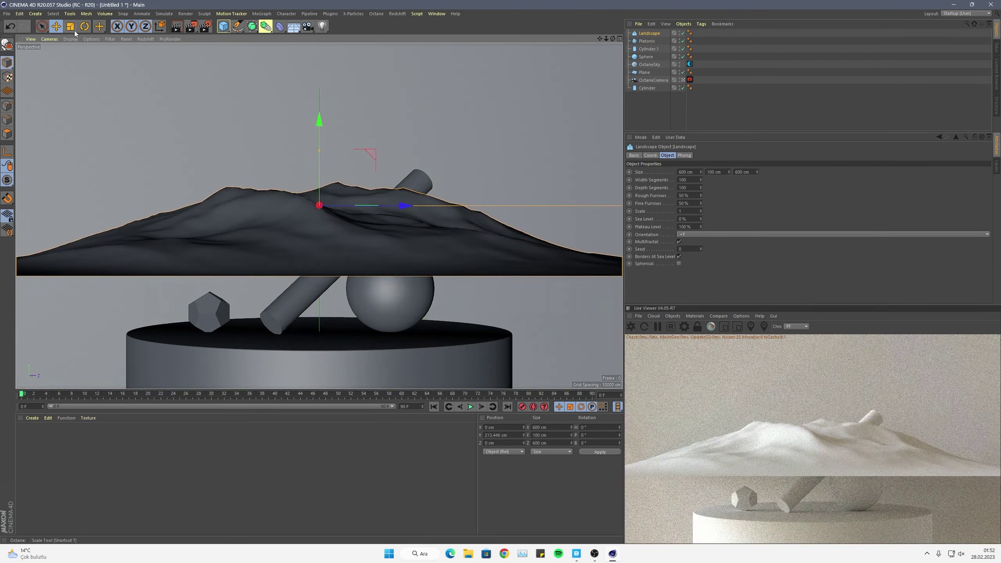
click(70, 26)
drag(410, 136, 248, 62)
click(238, 27)
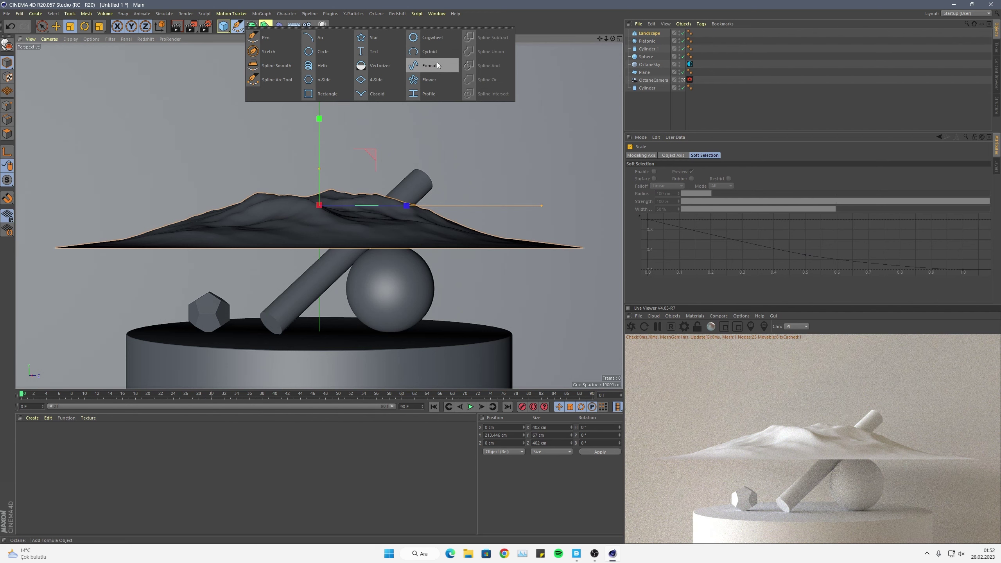
Add a Helix above the podium with a 16.8 cm start radius and 170.8 cm height.
click(322, 65)
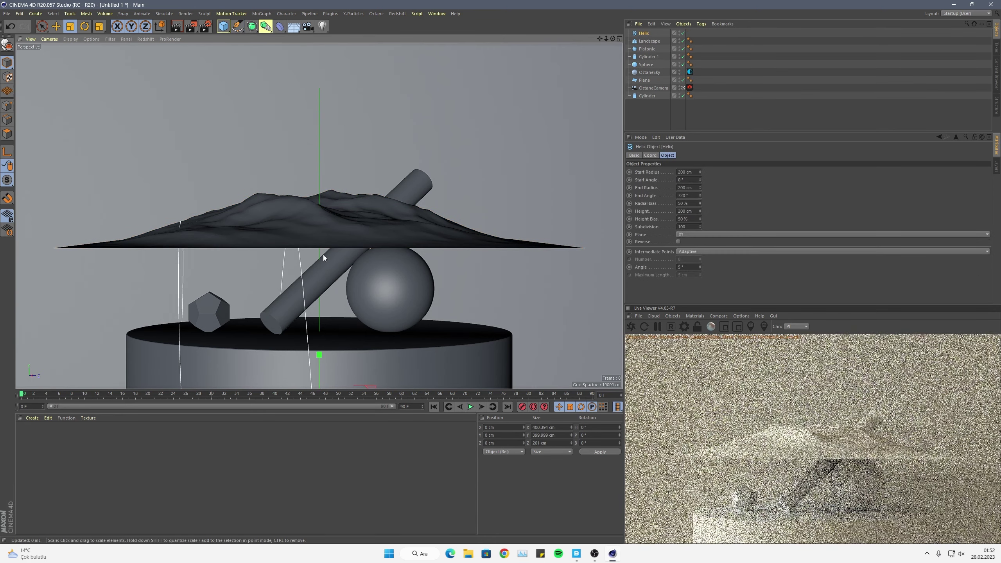
key(e)
mouse_move(319, 355)
mouse_down()
mouse_move(479, 124)
mouse_move(91, 75)
mouse_up()
key(t)
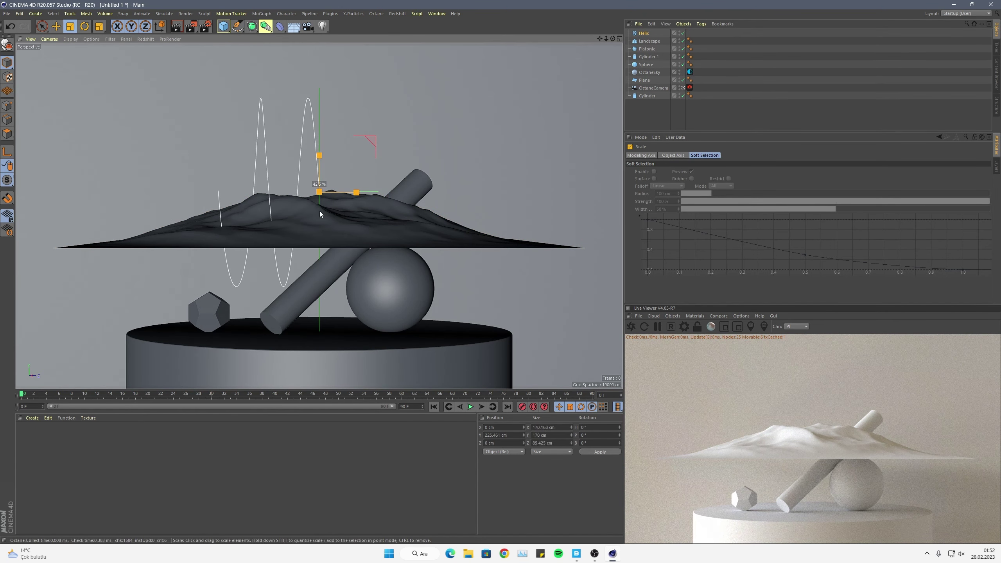
click(56, 26)
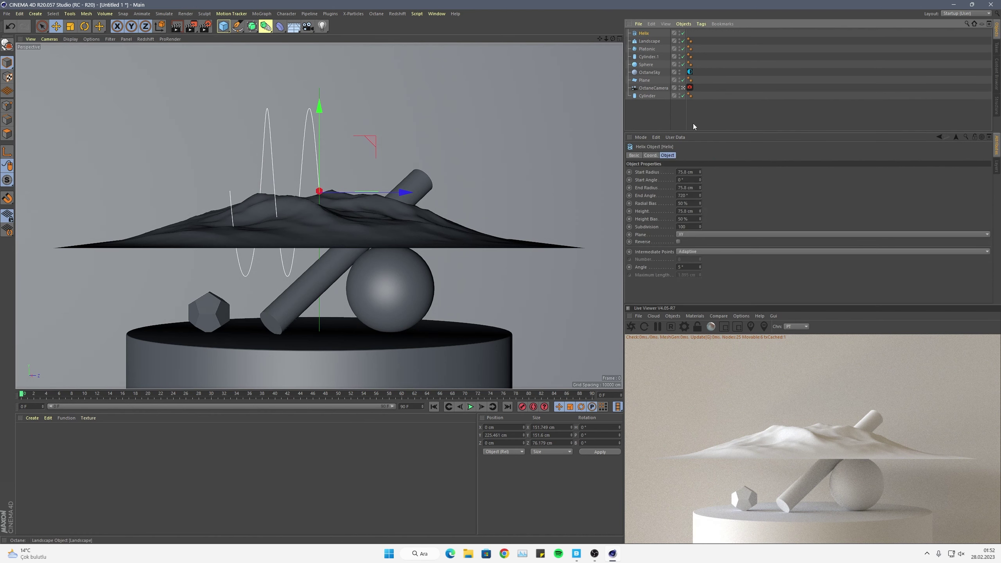
drag(700, 172, 700, 193)
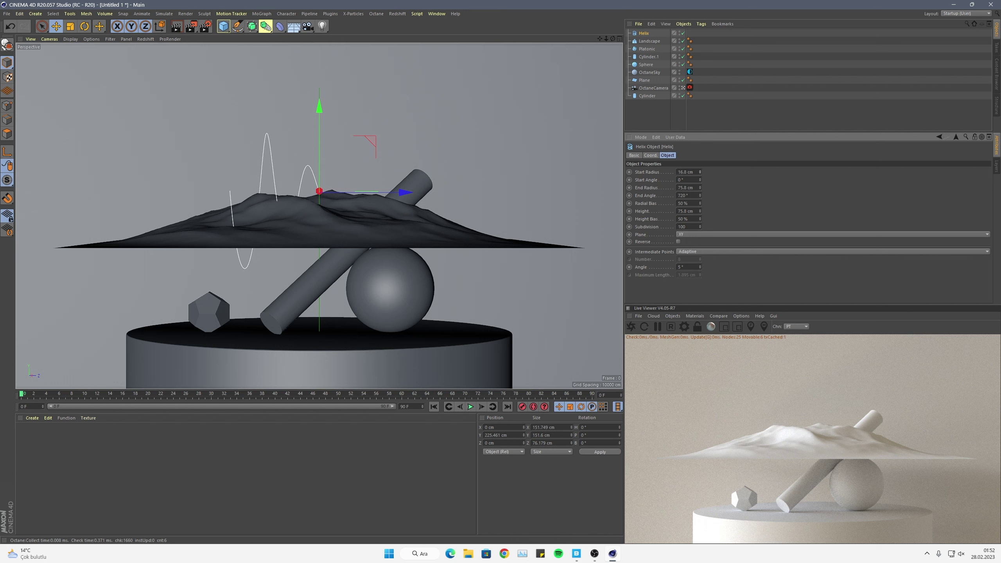
drag(410, 192, 426, 193)
drag(700, 212, 700, 197)
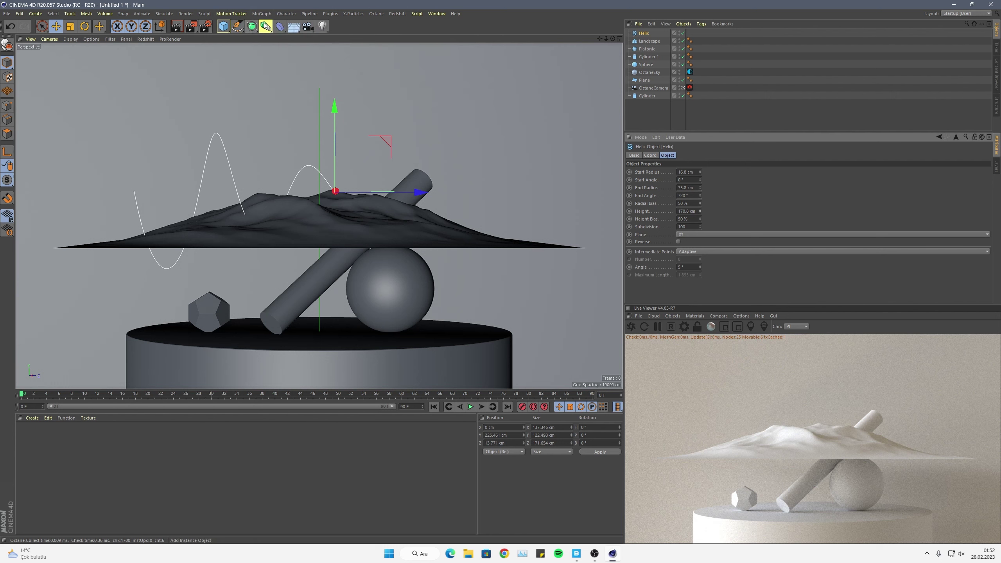
Add a Spline Wrap deformer to the scene.
click(272, 30)
click(280, 27)
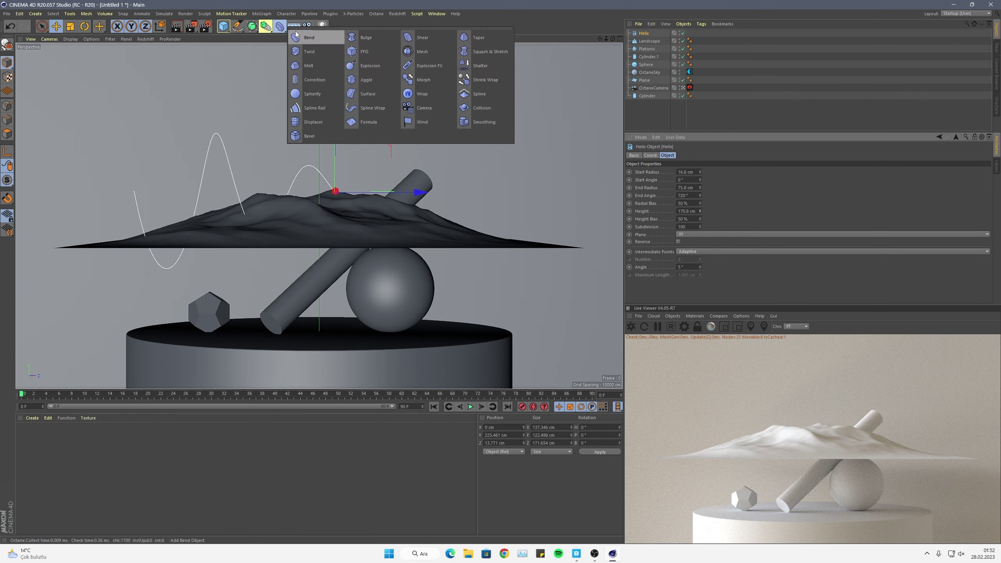
click(373, 107)
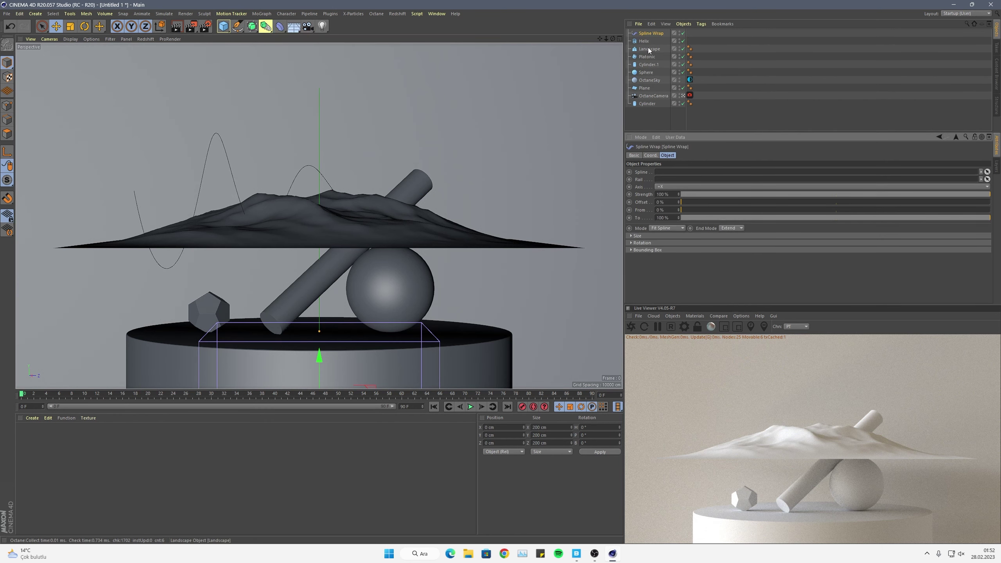
Parent the Spline Wrap under Landscape, orient Landscape to +X, and shrink it to fit the helix.
drag(646, 41, 650, 52)
click(650, 41)
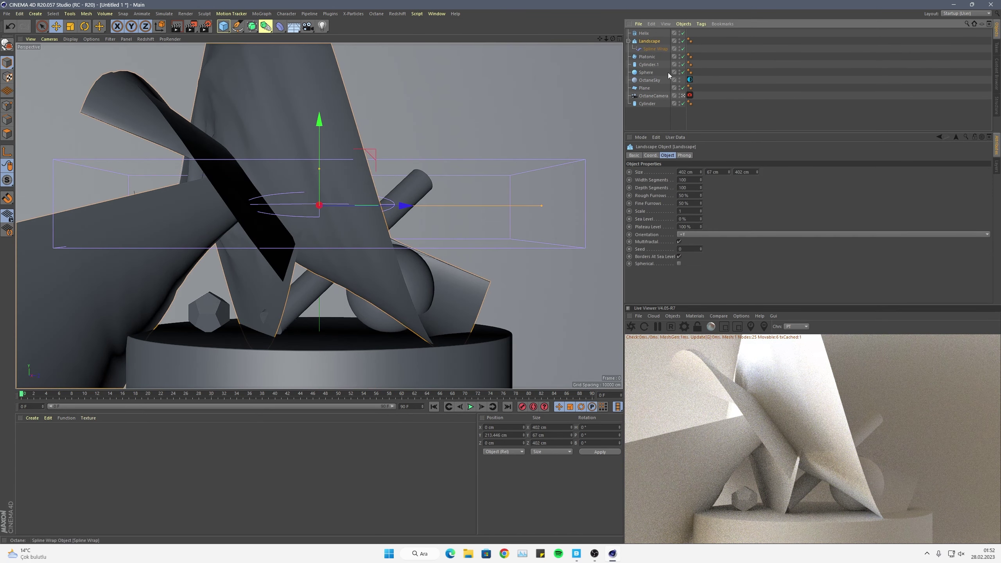
click(708, 234)
click(712, 243)
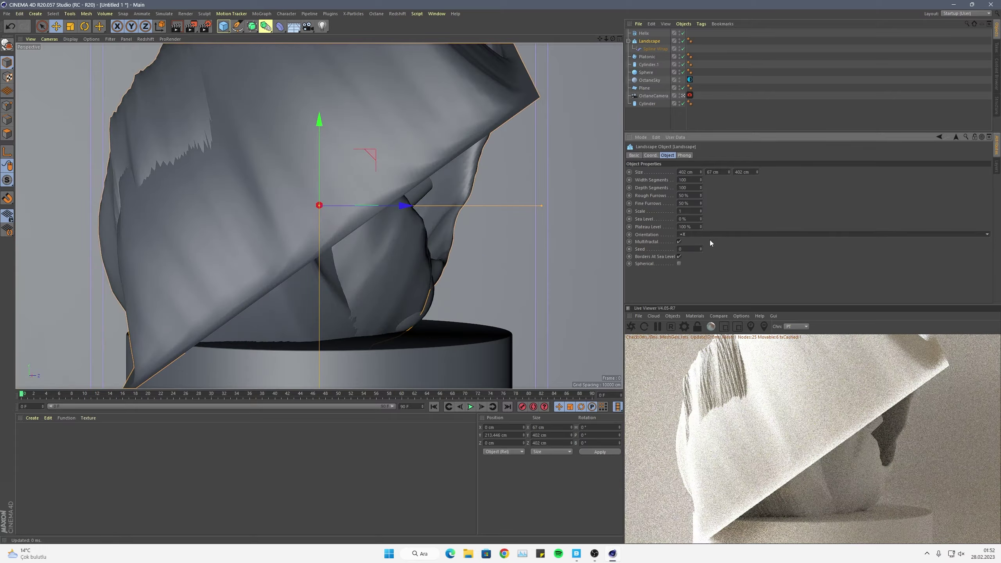
click(70, 26)
drag(446, 163, 241, 245)
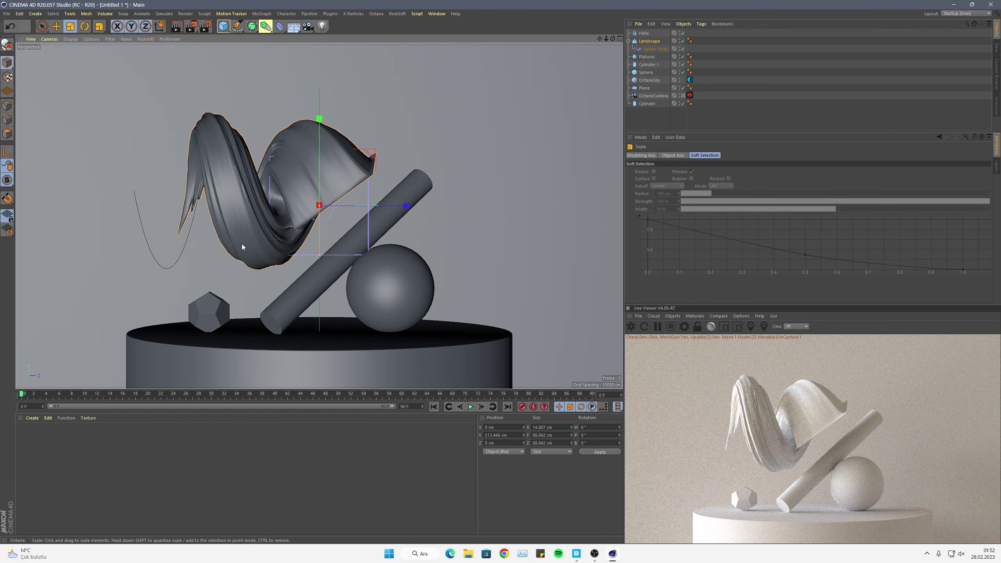
click(652, 49)
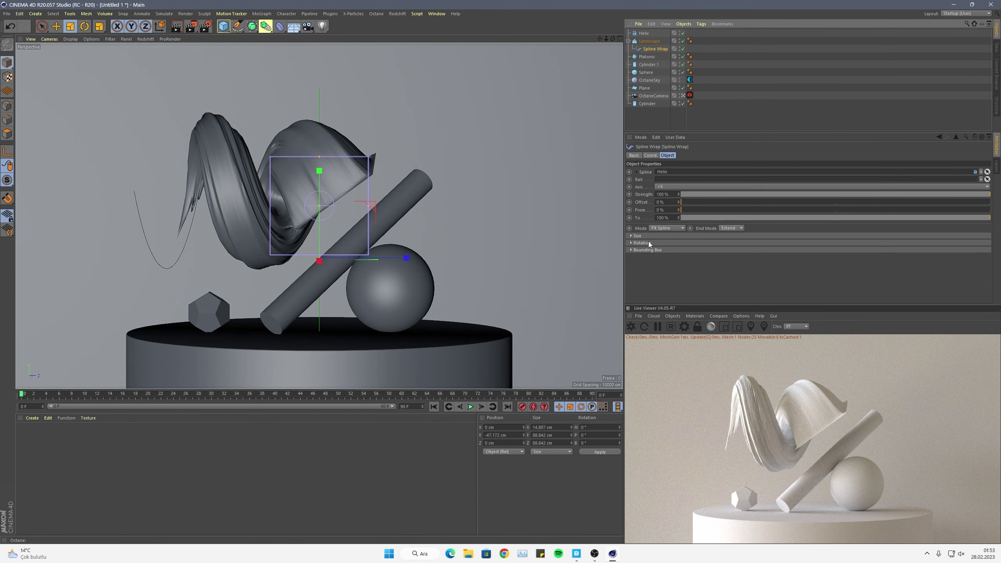
Test the wrap strength and offset, then try lowering the Size curve's right end (undone).
mouse_move(989, 194)
mouse_down()
mouse_move(966, 195)
mouse_move(996, 196)
mouse_up()
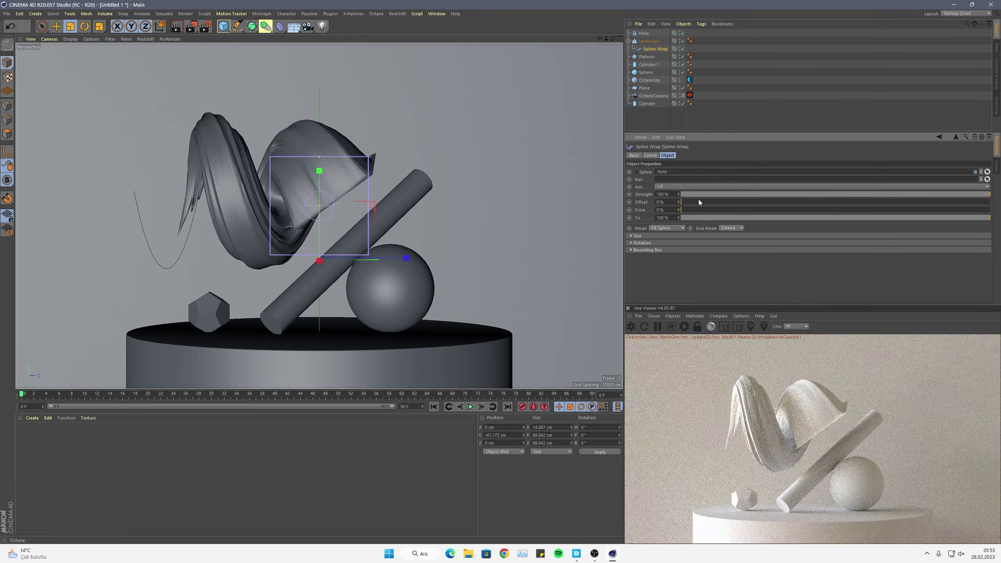
drag(697, 200, 682, 203)
click(635, 236)
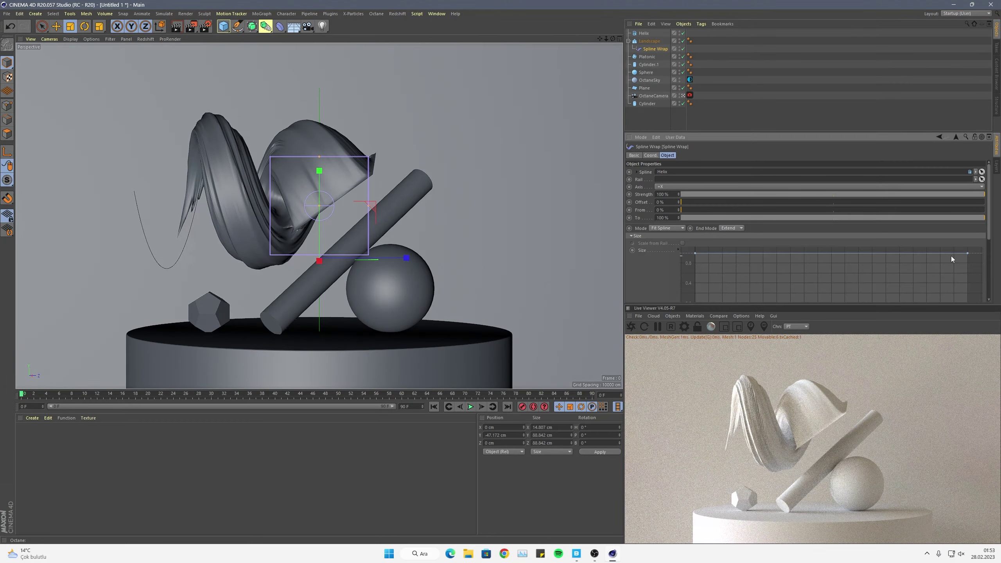
ctrl+click(928, 253)
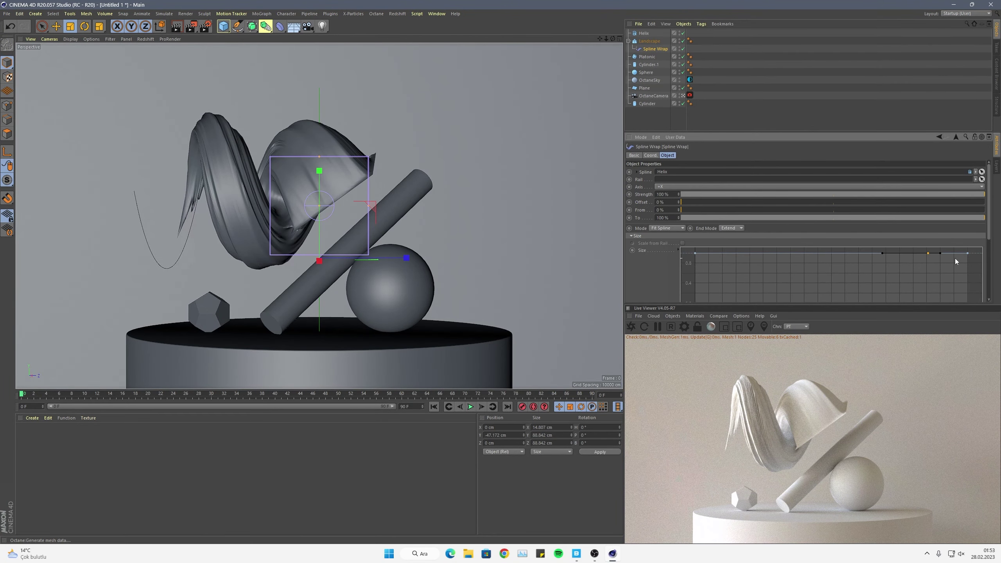
drag(968, 254, 978, 310)
key(ctrl+z)
Pull the Size curve's start down to zero so it ramps upward.
ctrl+click(742, 253)
drag(696, 254, 689, 300)
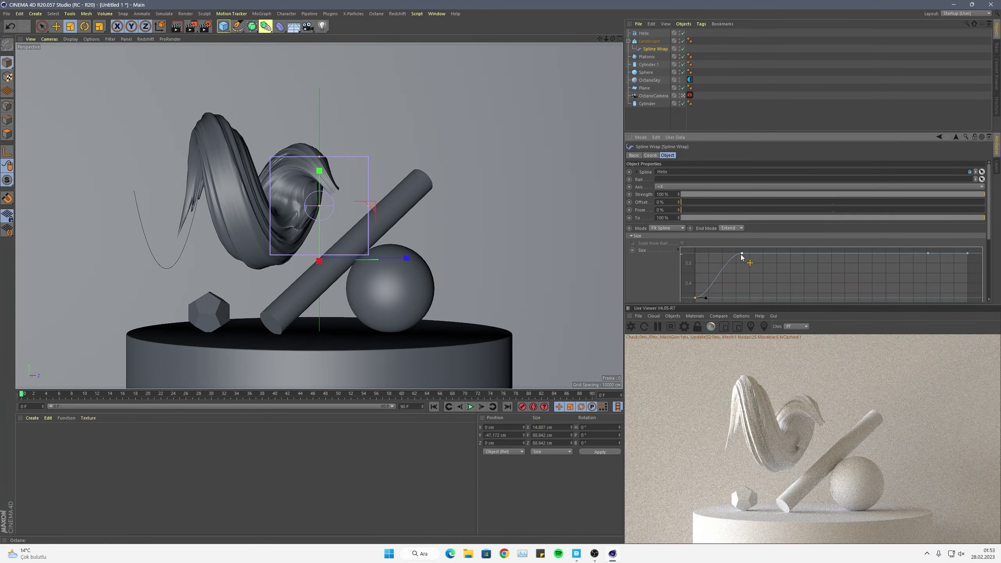
drag(743, 253, 773, 256)
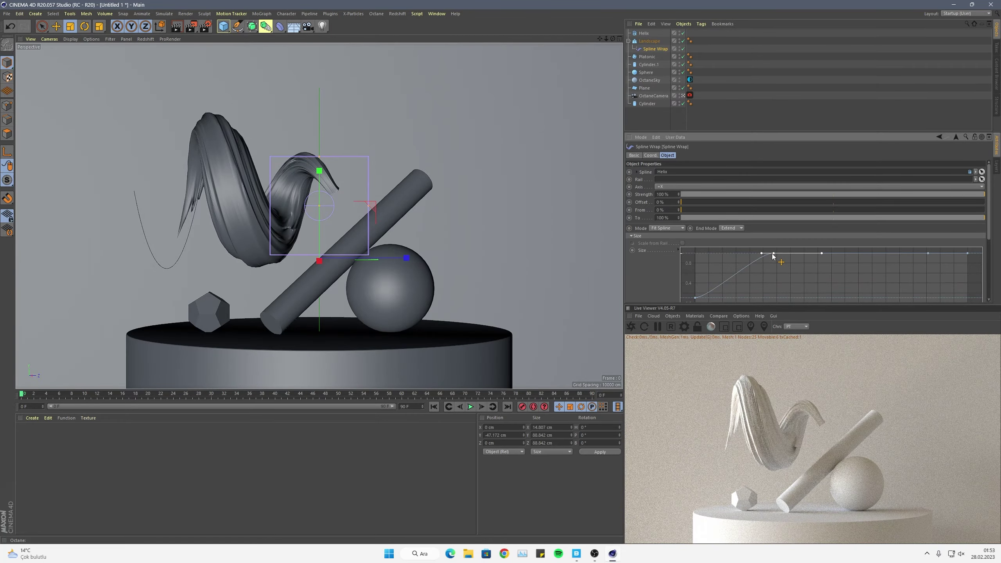
scroll(847, 256, down, 3)
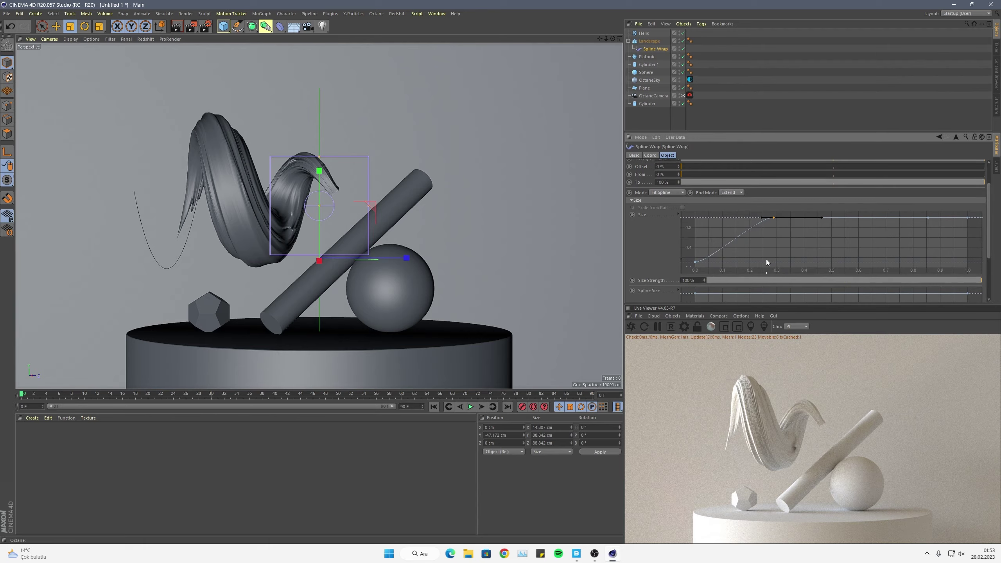
click(696, 262)
drag(696, 262, 712, 257)
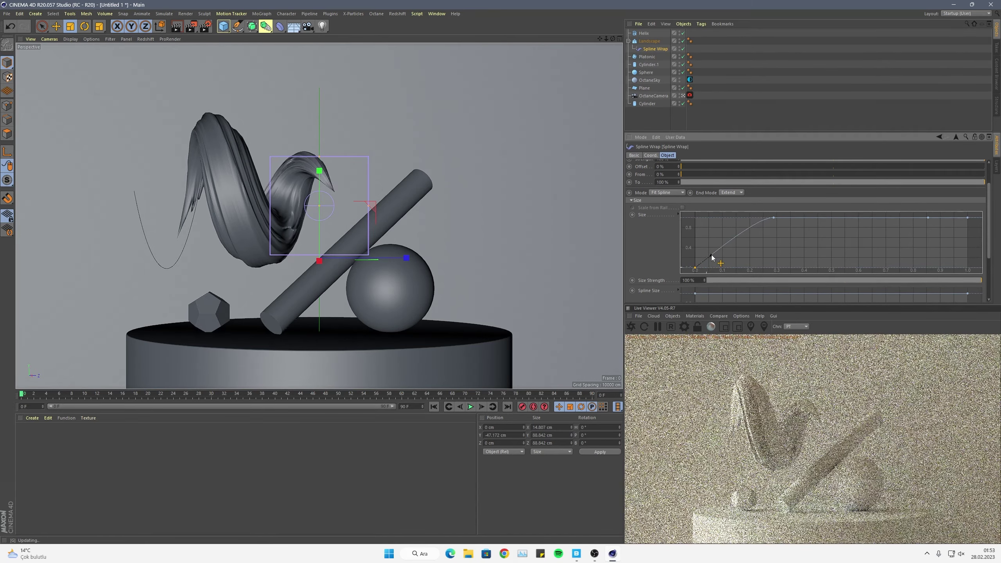
Slide the helix sideways and lower it toward the podium.
click(644, 34)
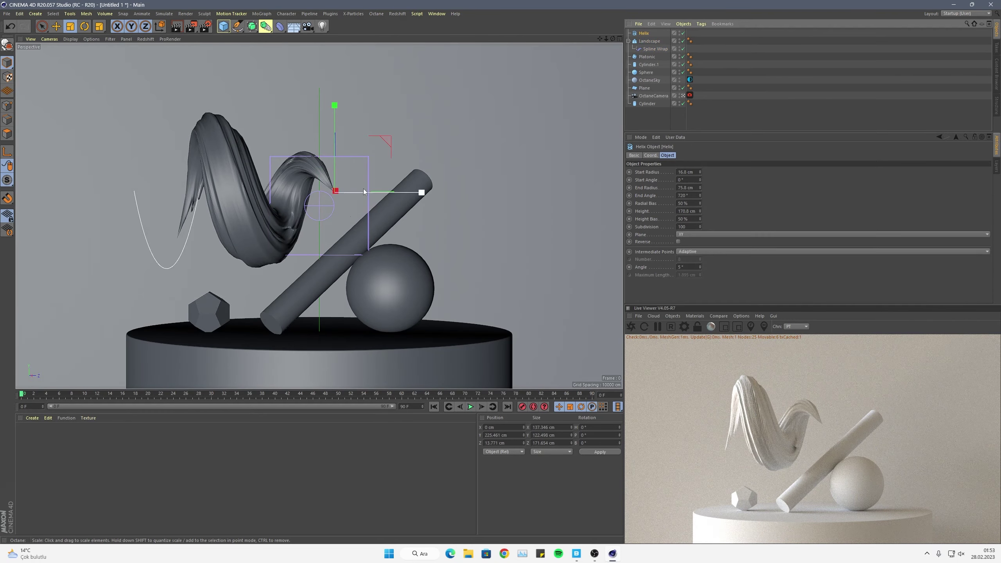
key(e)
drag(395, 194, 448, 195)
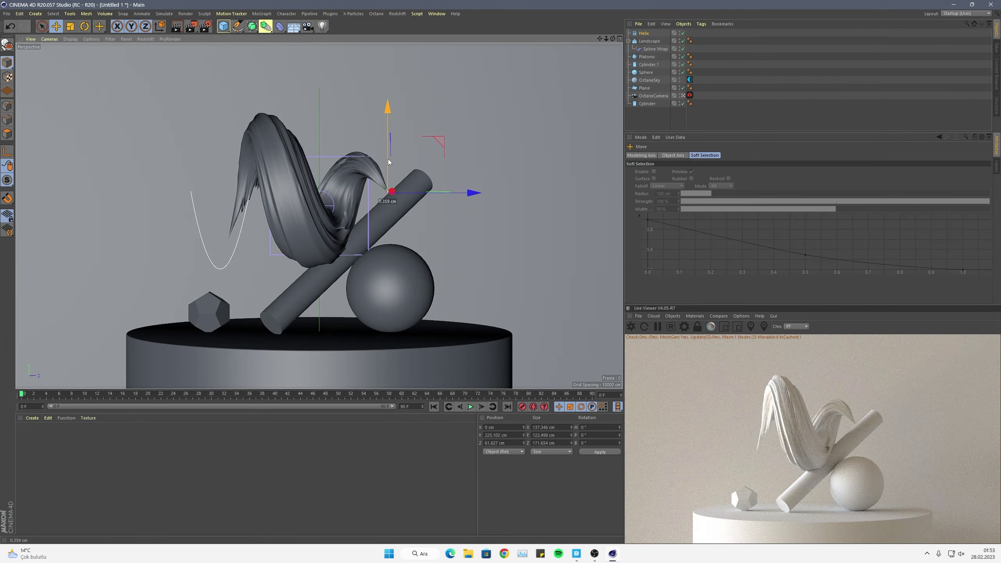
drag(388, 158, 395, 217)
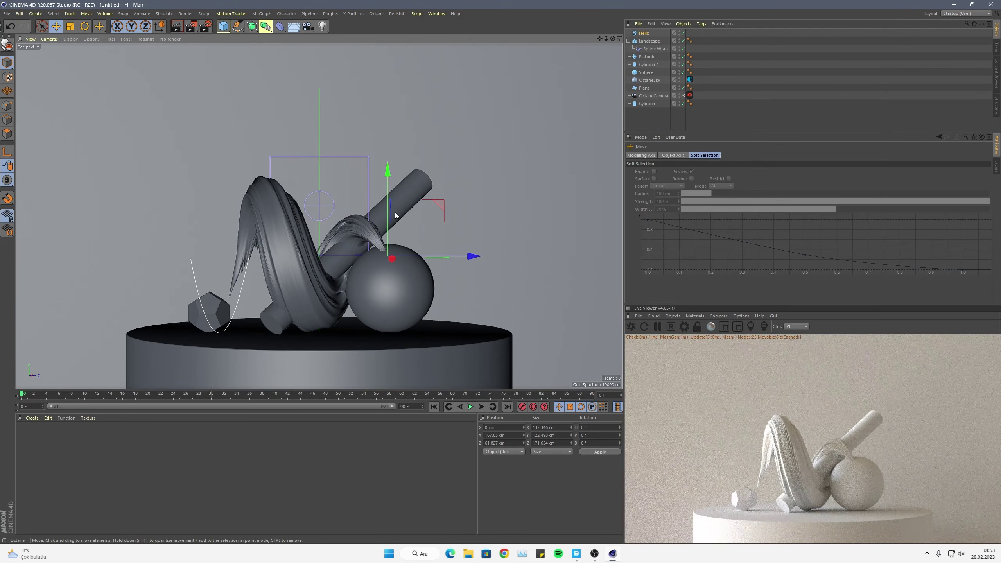
Hide the leaning cylinder, rotate the helix upright and centre it over the podium.
click(679, 63)
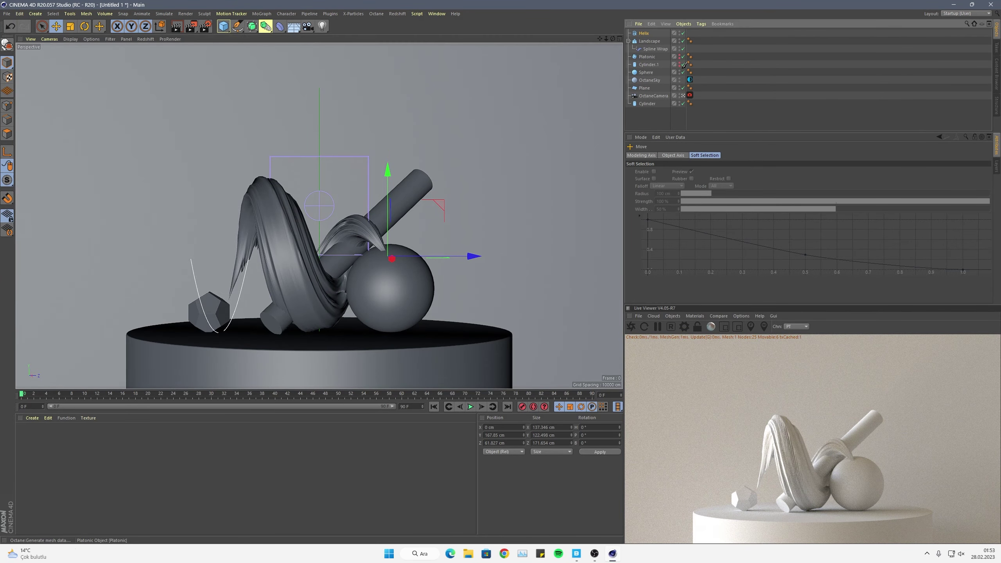
click(84, 24)
mouse_move(341, 239)
mouse_down()
mouse_move(337, 294)
mouse_move(399, 276)
mouse_move(375, 112)
mouse_up()
key(e)
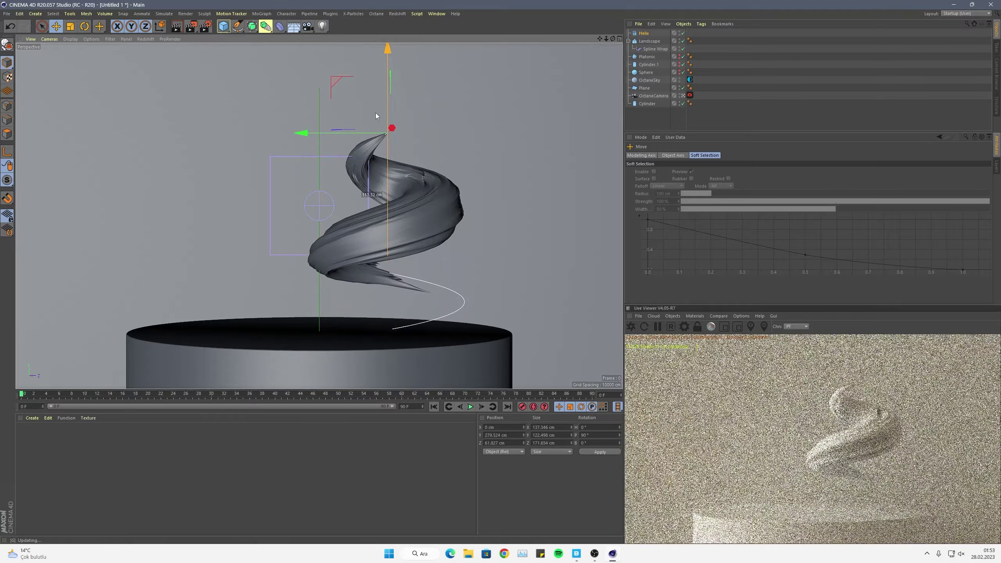
drag(341, 134, 278, 138)
drag(327, 103, 326, 136)
Tweak the Helix start and end radii, undoing the angle and height-bias changes.
click(643, 34)
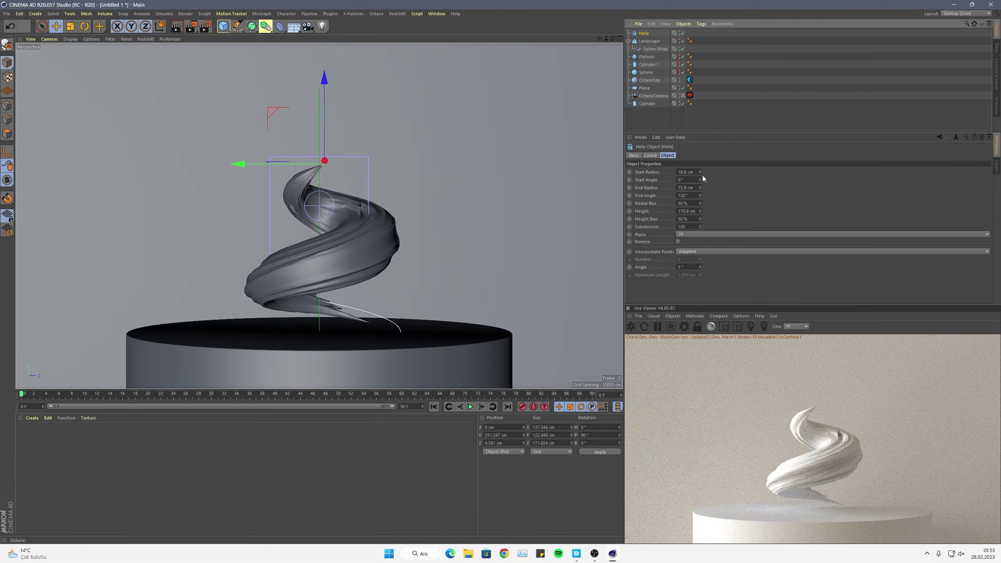
drag(699, 173, 700, 214)
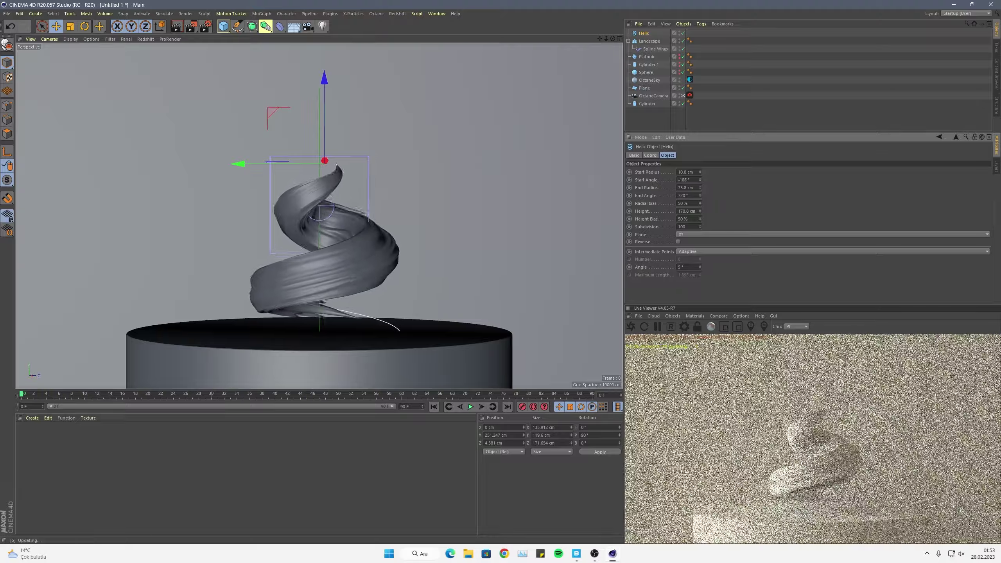
key(ctrl+z)
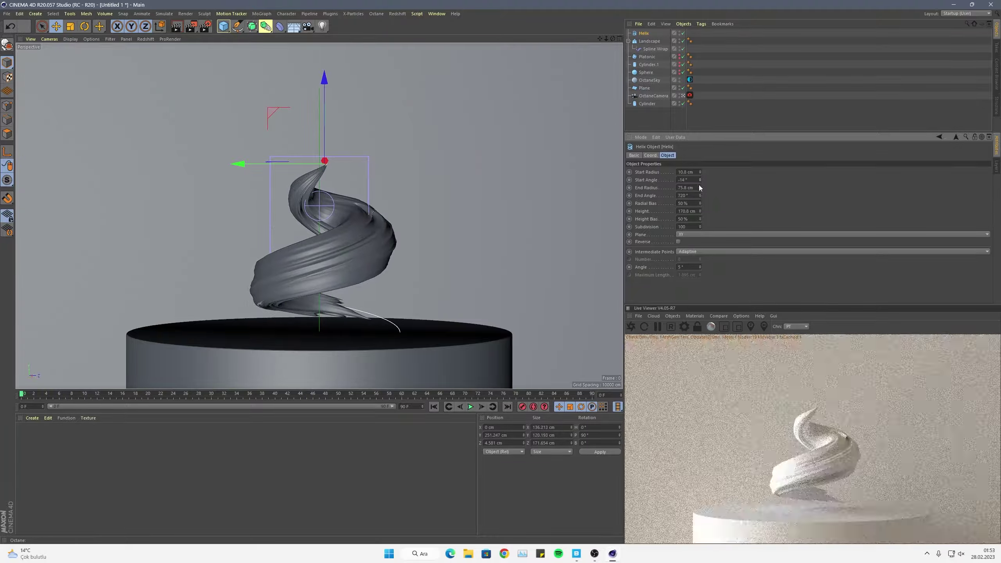
mouse_move(700, 188)
mouse_down()
mouse_move(700, 213)
mouse_move(700, 165)
mouse_move(700, 221)
mouse_move(700, 186)
mouse_move(700, 221)
mouse_move(700, 212)
mouse_up()
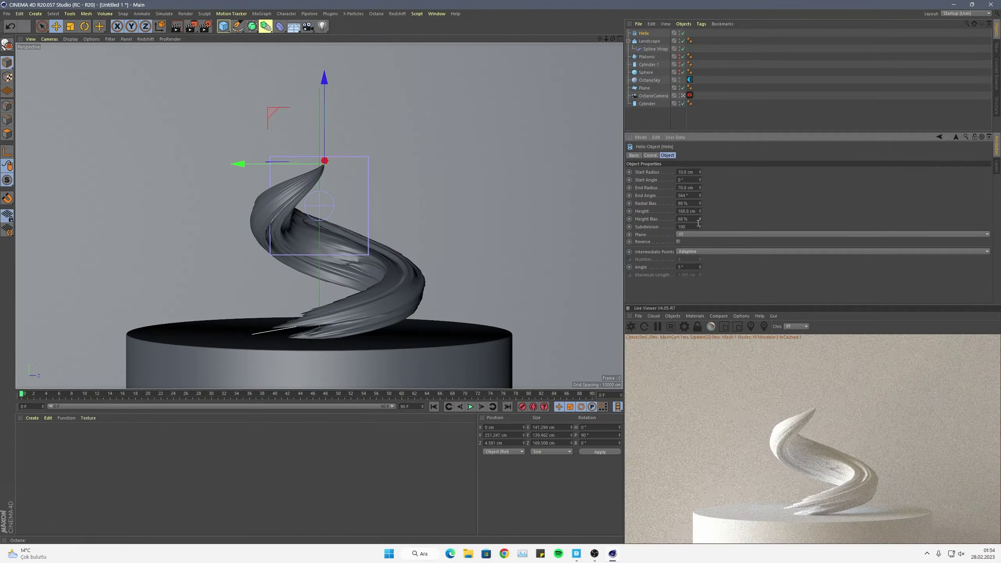
key(ctrl+z)
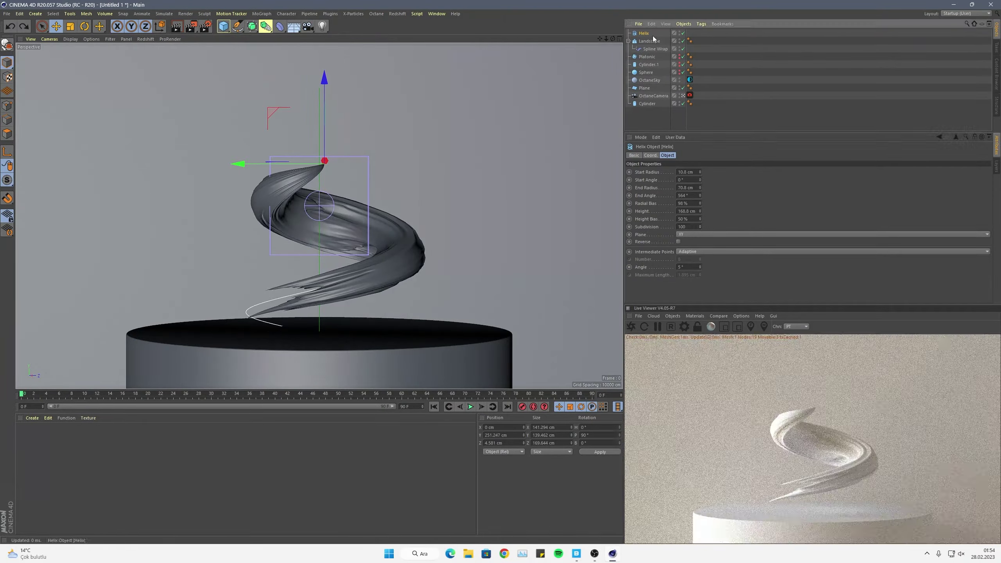
Widen the Landscape, strengthen its rough and fine furrows, and lower its sea level.
click(649, 42)
double_click(680, 180)
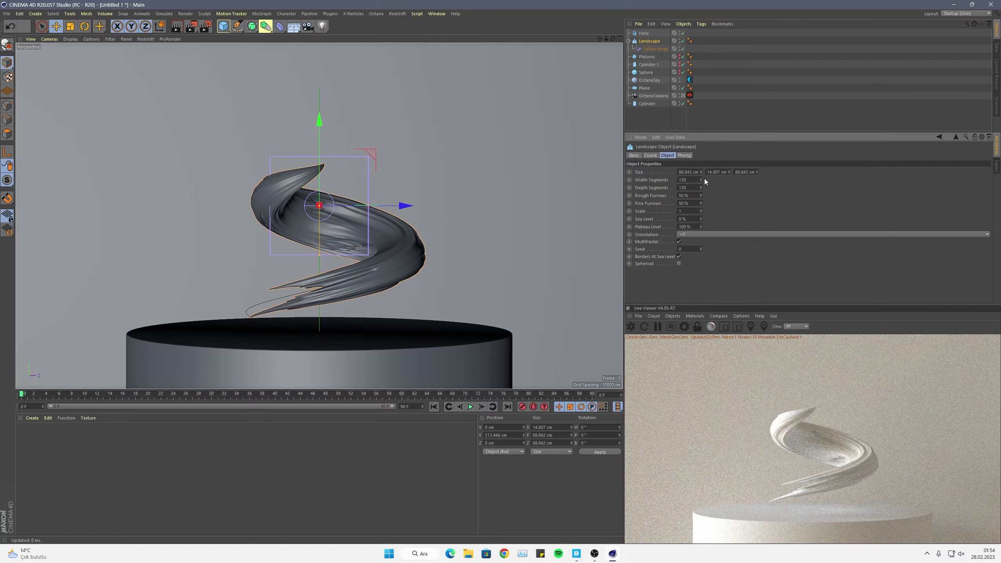
drag(700, 174, 756, 181)
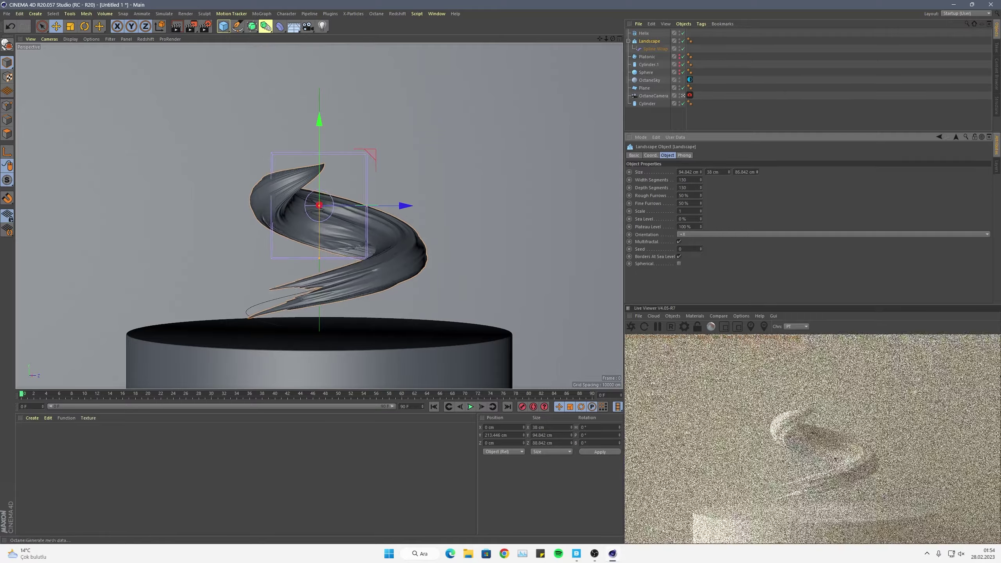
mouse_move(700, 196)
mouse_down()
mouse_move(700, 181)
mouse_move(700, 213)
mouse_up()
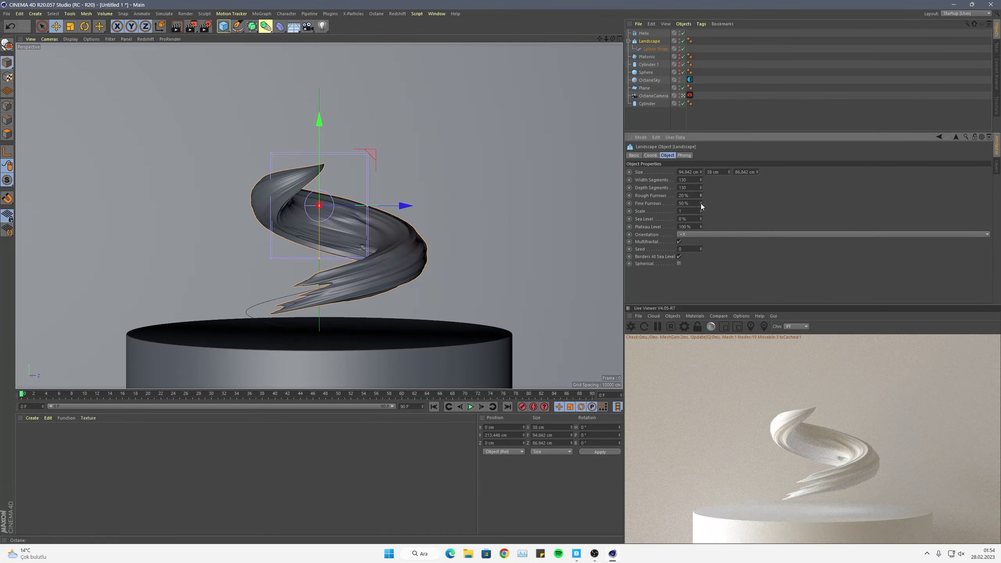
drag(701, 203, 699, 215)
drag(700, 219, 642, 181)
Raise the helix higher and adjust its radii and turns to a 944° end angle.
click(645, 36)
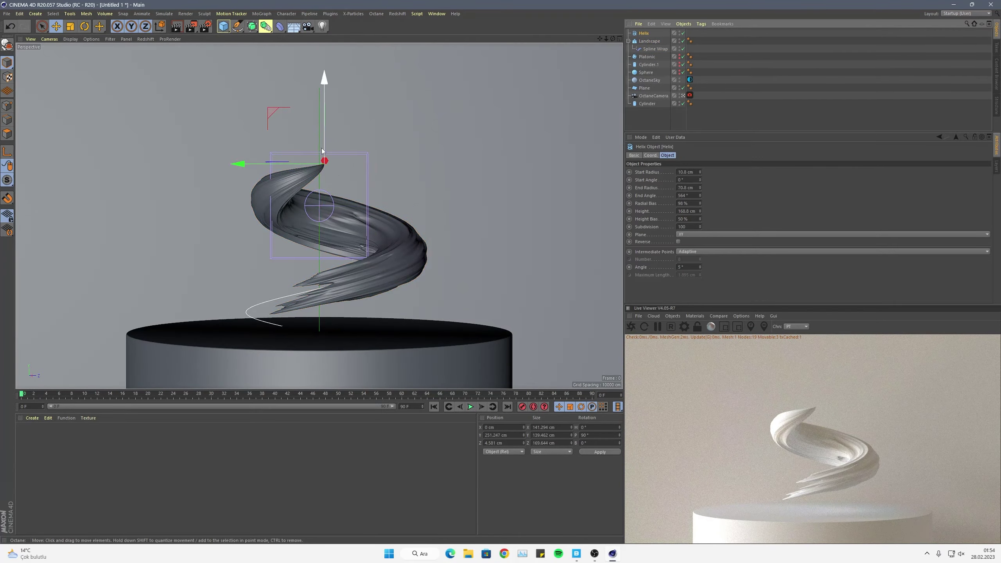
drag(322, 151, 312, 126)
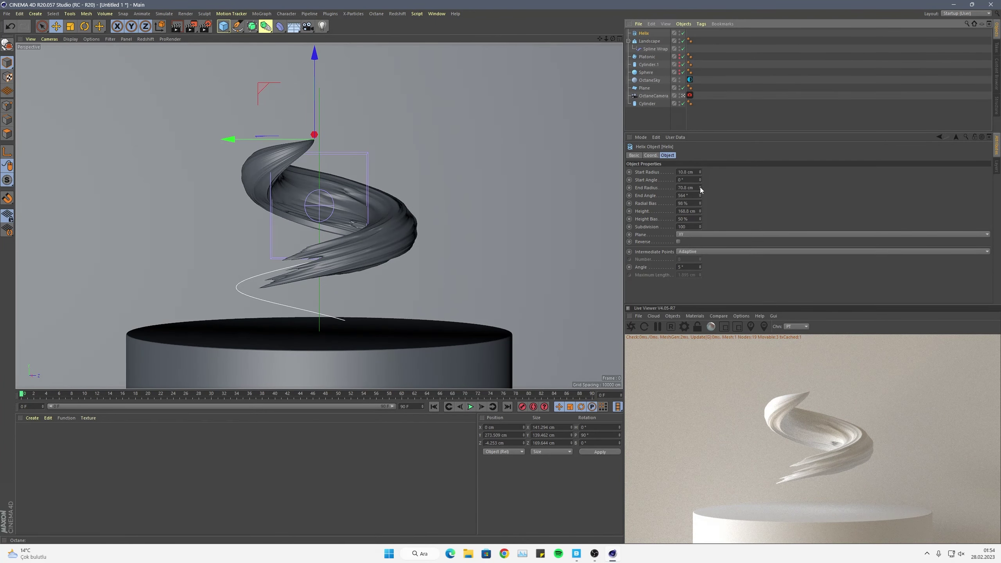
mouse_move(700, 189)
mouse_down()
mouse_move(701, 216)
mouse_move(700, 180)
mouse_move(700, 198)
mouse_up()
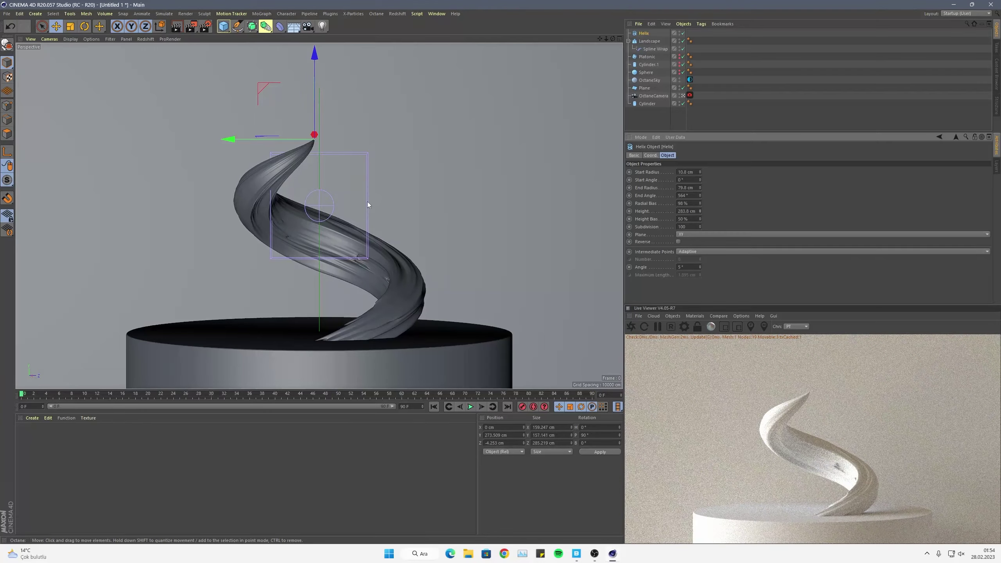
drag(322, 129, 315, 71)
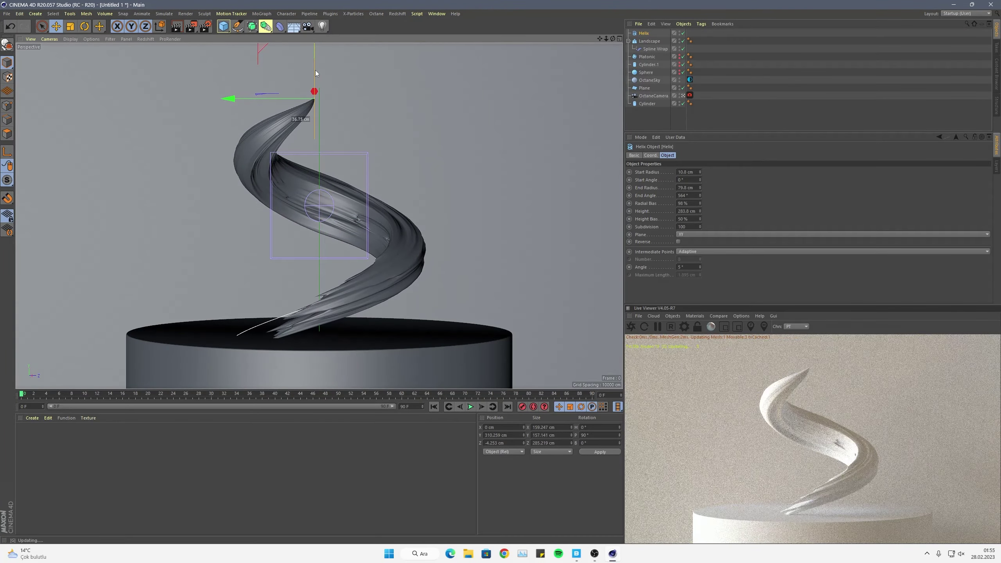
drag(315, 71, 316, 69)
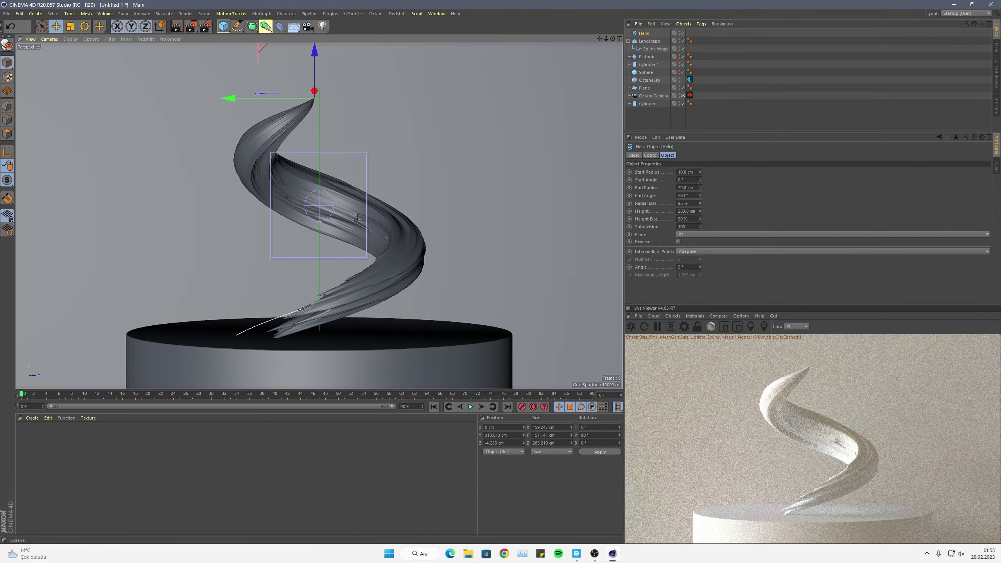
mouse_move(700, 172)
mouse_down()
mouse_move(700, 197)
mouse_move(700, 173)
mouse_up()
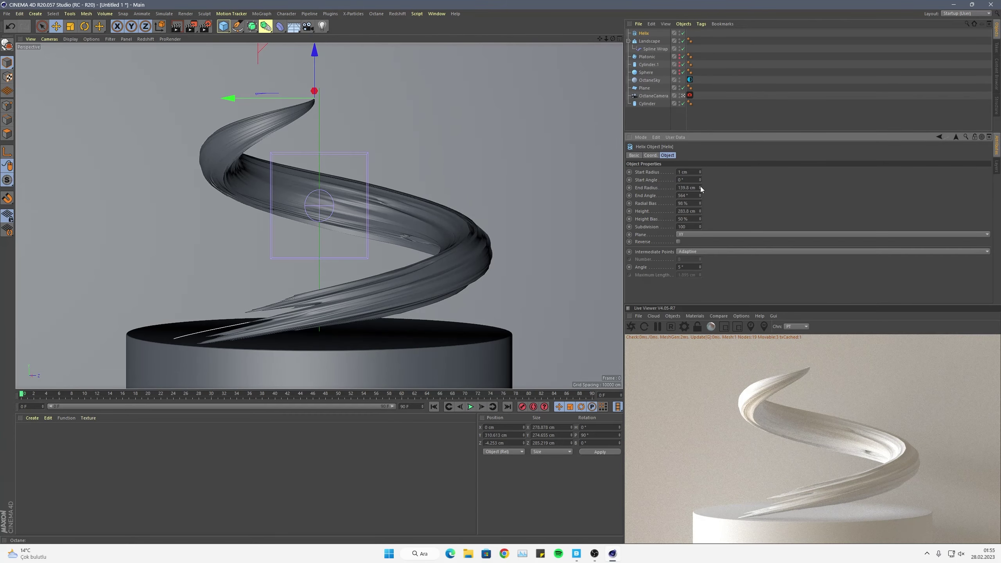
drag(700, 187, 700, 182)
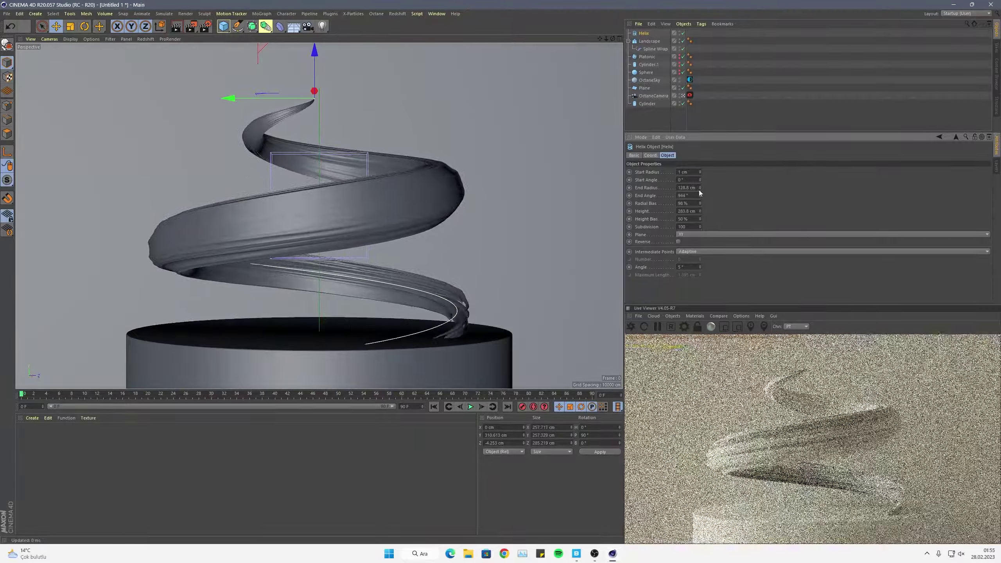
Thin the Landscape profile to 17 cm and lower the Helix height to 238 cm.
click(649, 41)
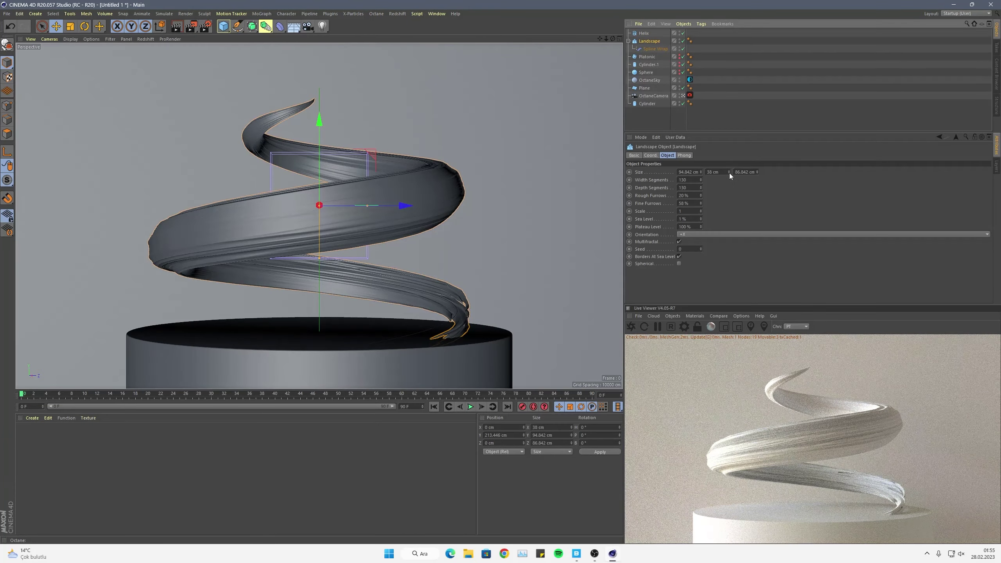
mouse_move(729, 174)
mouse_down()
mouse_move(729, 183)
mouse_move(757, 181)
mouse_move(702, 186)
mouse_up()
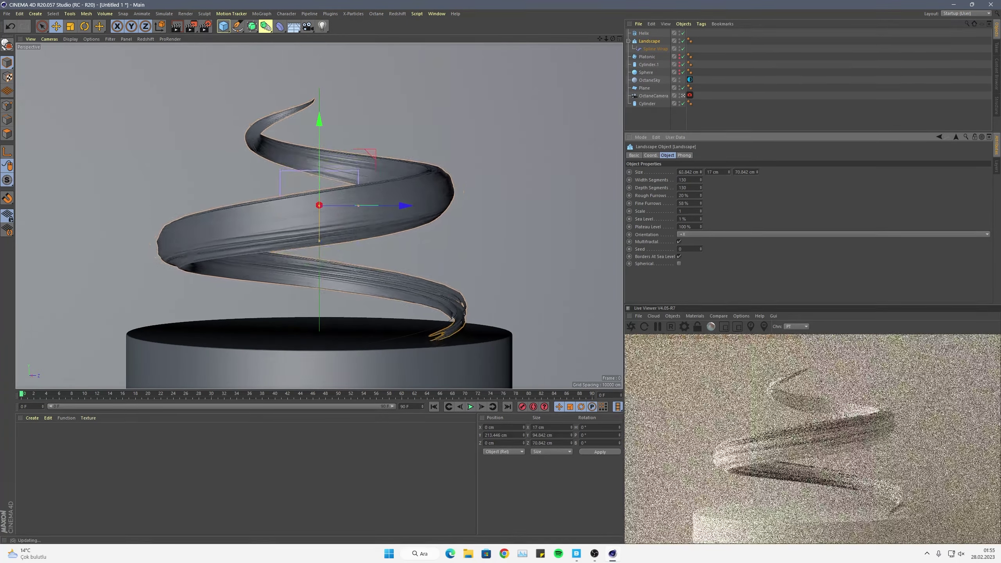
click(645, 34)
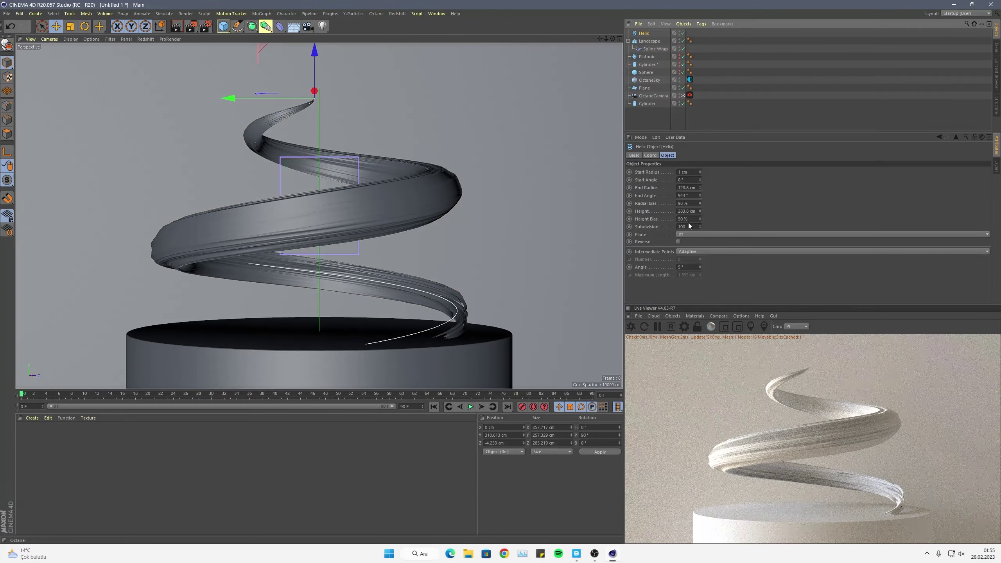
mouse_move(700, 219)
mouse_down()
mouse_move(700, 229)
mouse_move(706, 222)
mouse_up()
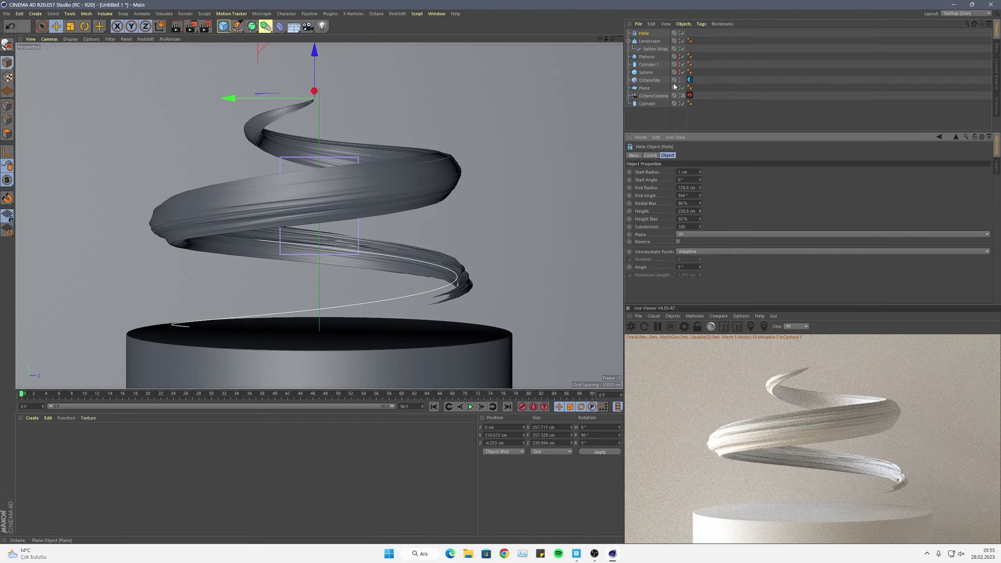
Unhide Sphere, Cylinder.1 and Platonic; reduce Helix end radius to 115.8 cm and radial bias.
click(680, 73)
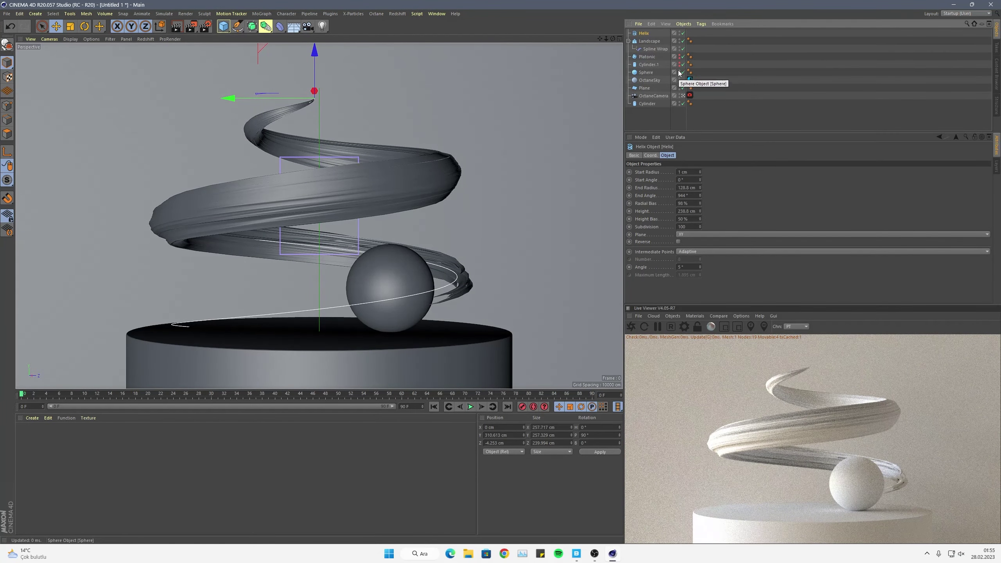
click(680, 65)
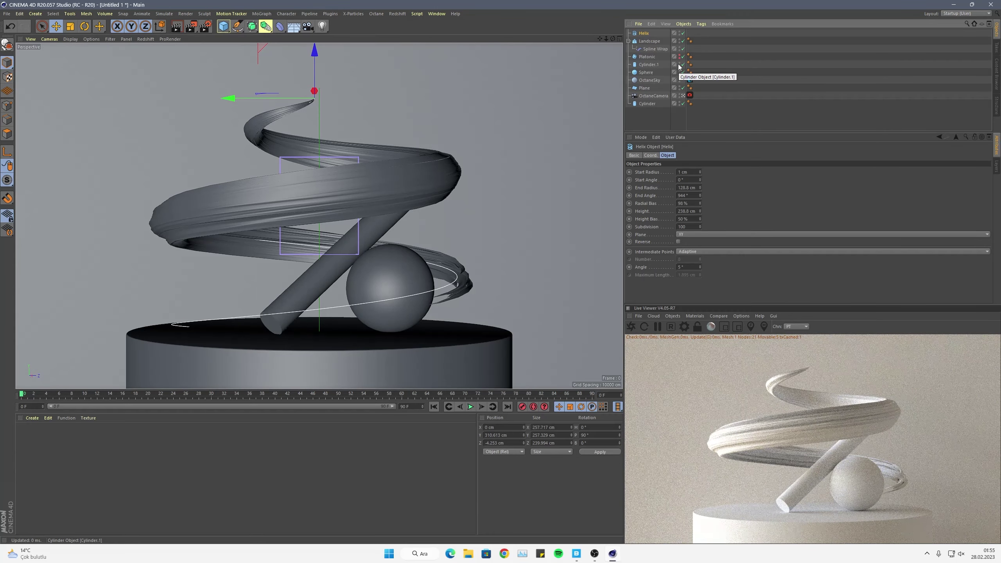
click(679, 57)
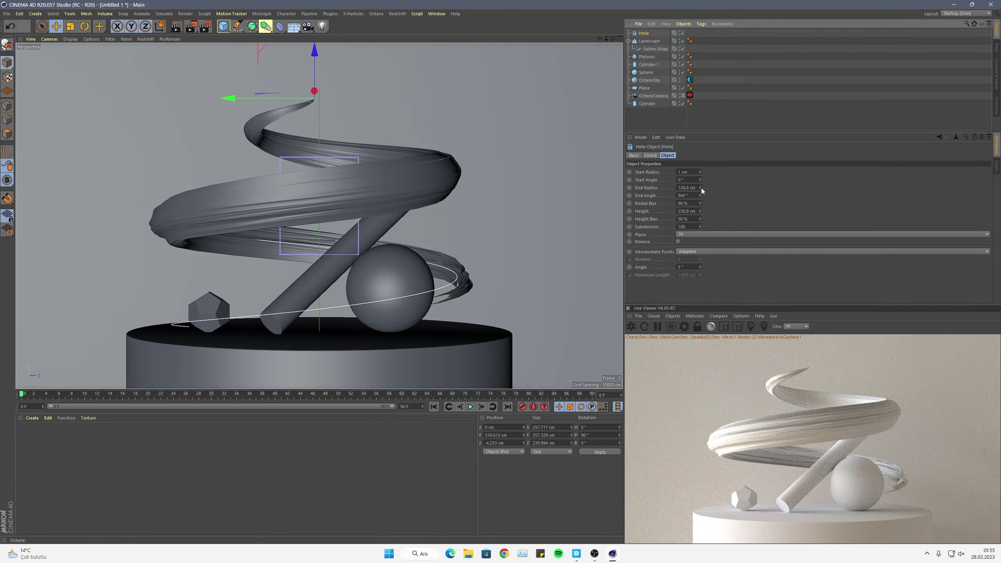
drag(701, 189, 700, 186)
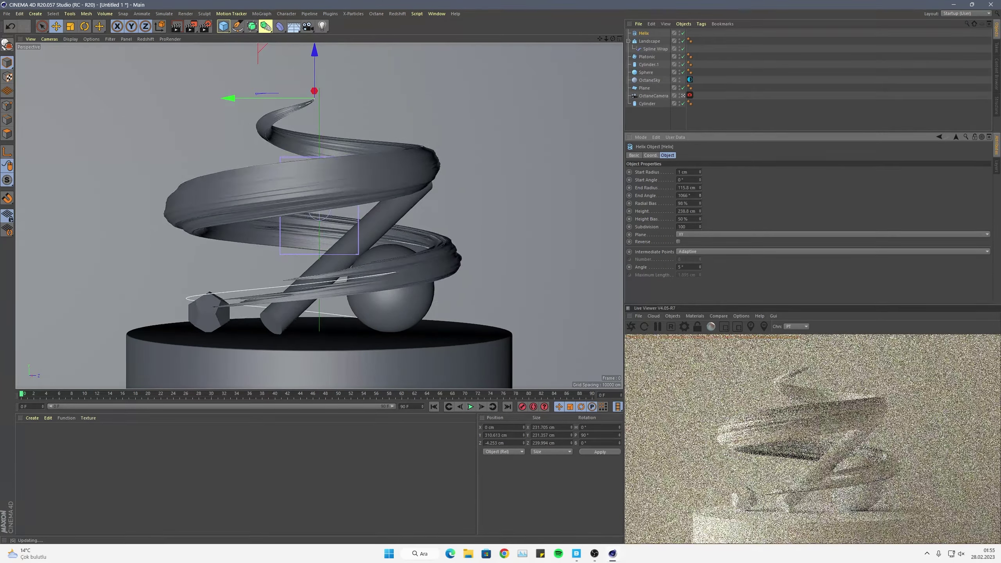
key(ctrl+z)
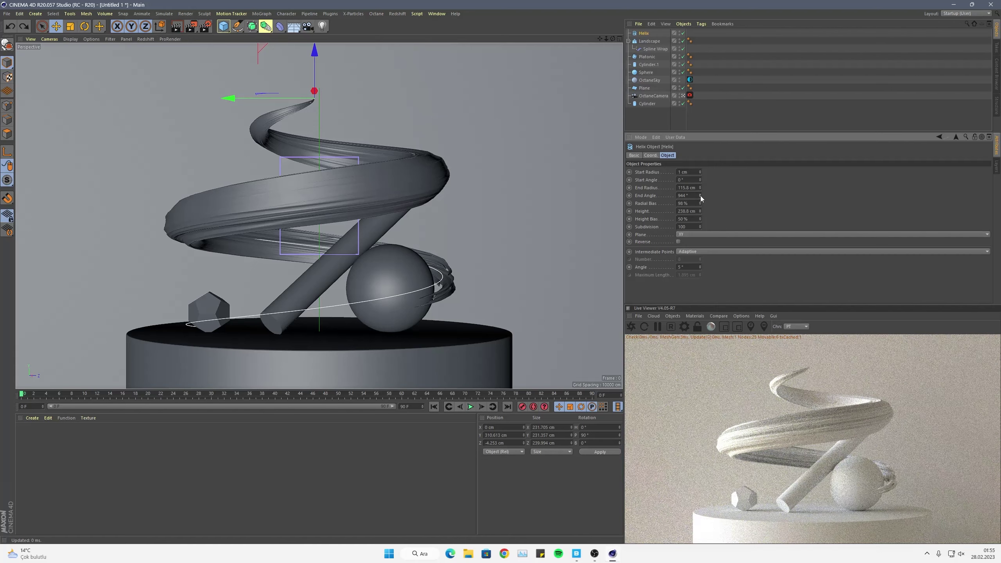
mouse_move(700, 203)
mouse_down()
mouse_move(700, 217)
mouse_move(699, 200)
mouse_up()
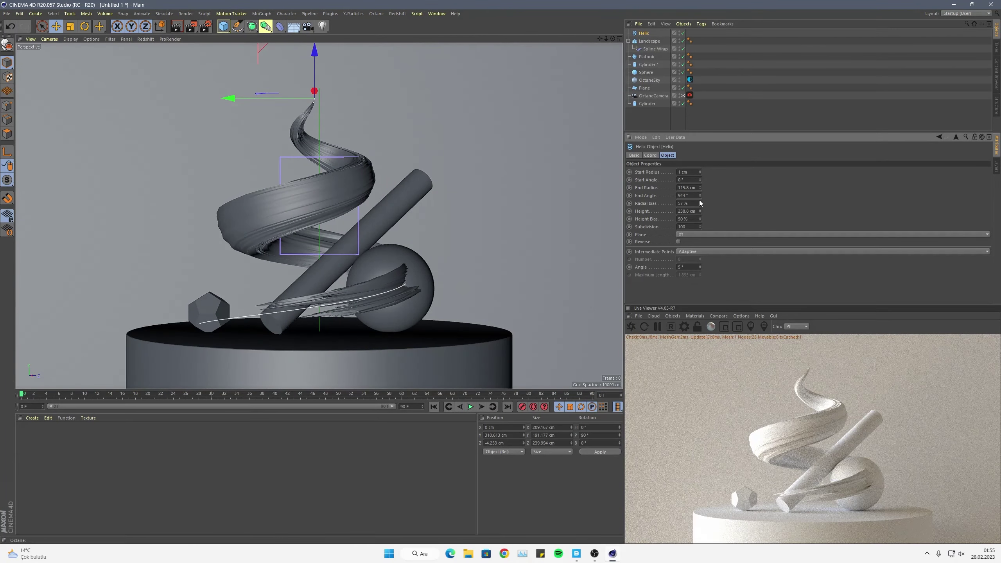
Shrink the sphere to 52.08 cm and set it down on the podium.
click(392, 290)
drag(446, 289, 532, 289)
key(t)
drag(500, 189, 463, 189)
key(e)
drag(524, 288, 504, 285)
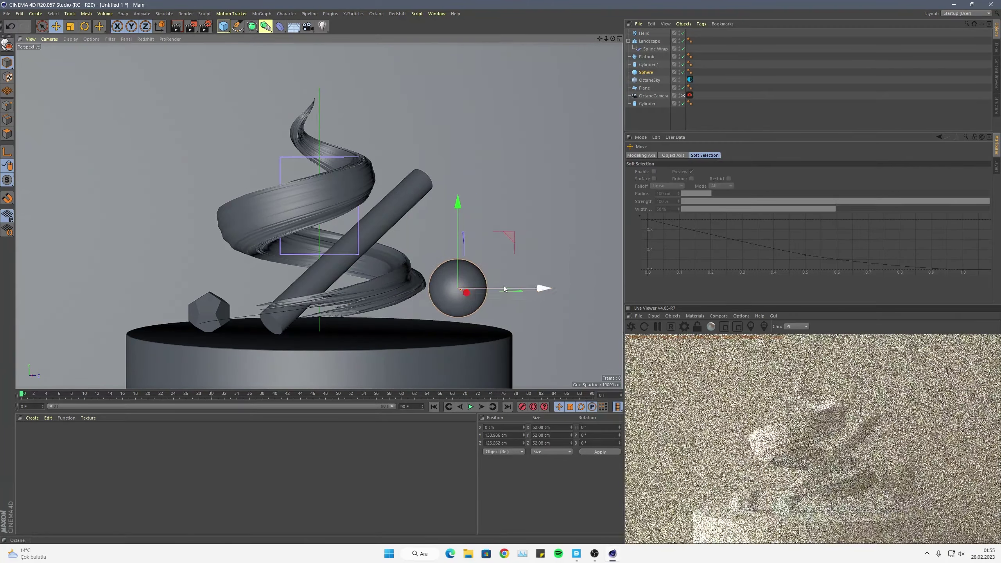
drag(458, 252, 463, 267)
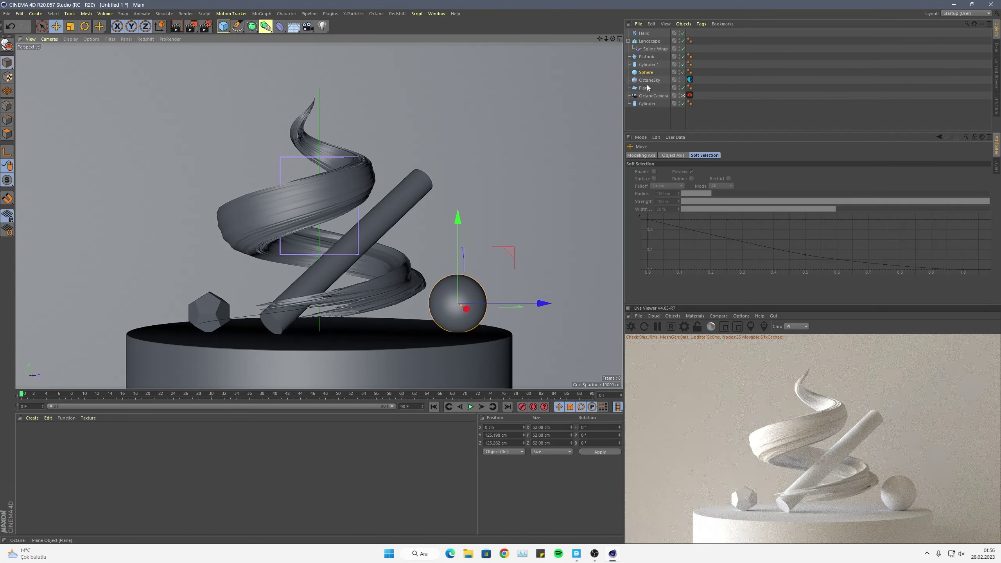
Dim the OctaneSky power to about 0.23.
click(690, 80)
drag(715, 218, 693, 224)
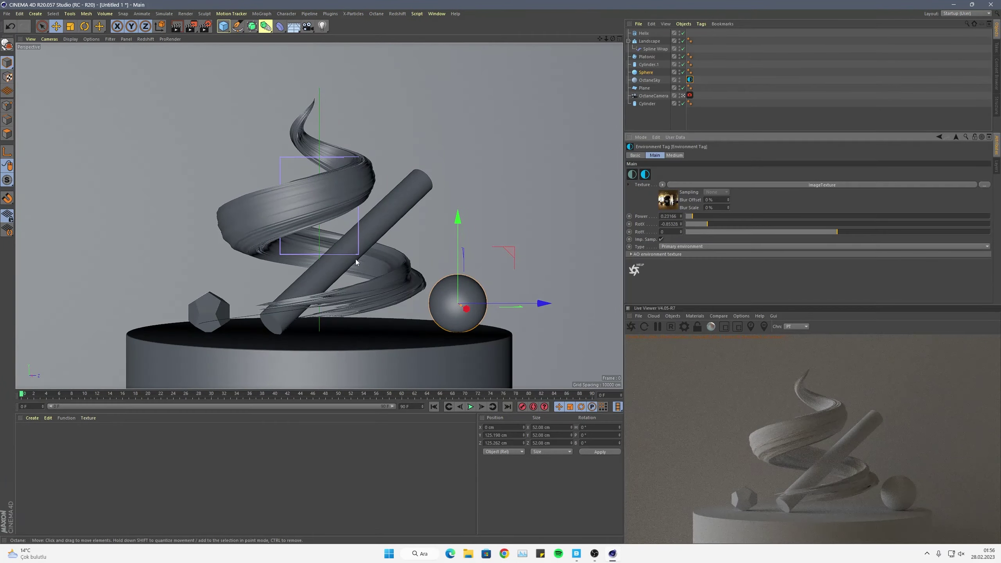
click(33, 418)
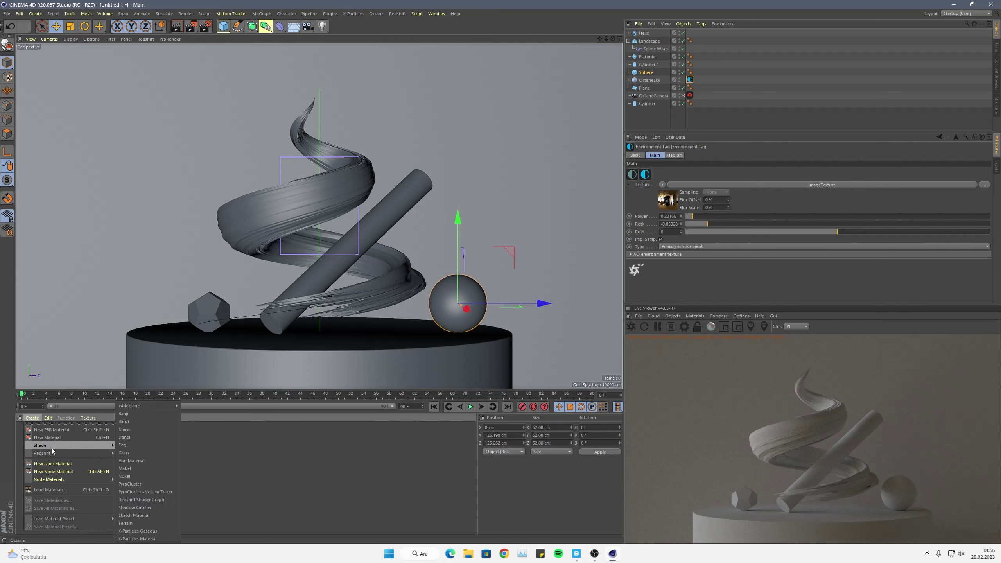
Create a new Octane material and apply it to the background plane and podium.
mouse_move(130, 406)
click(199, 413)
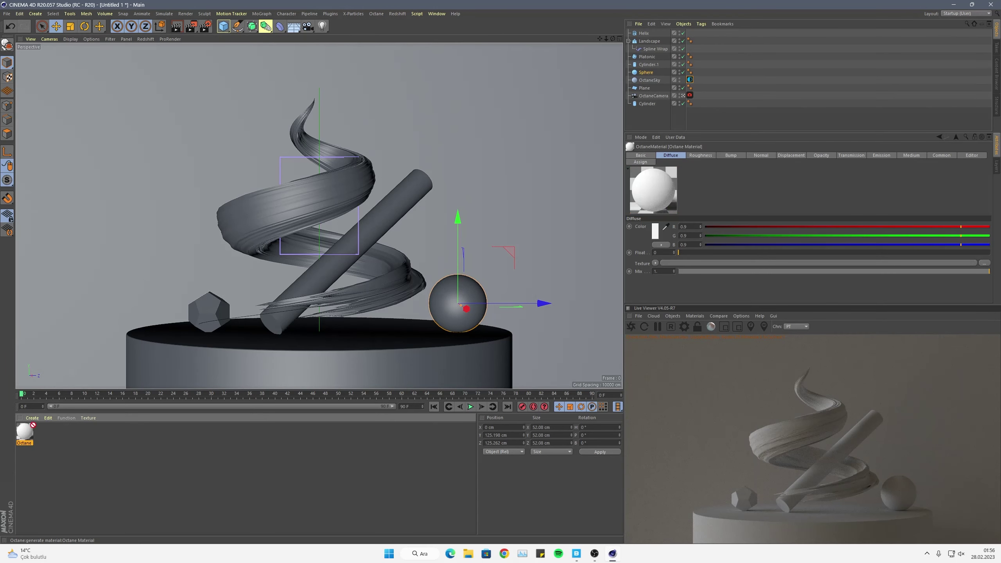
mouse_move(31, 424)
mouse_down()
mouse_move(631, 68)
mouse_move(646, 88)
mouse_up()
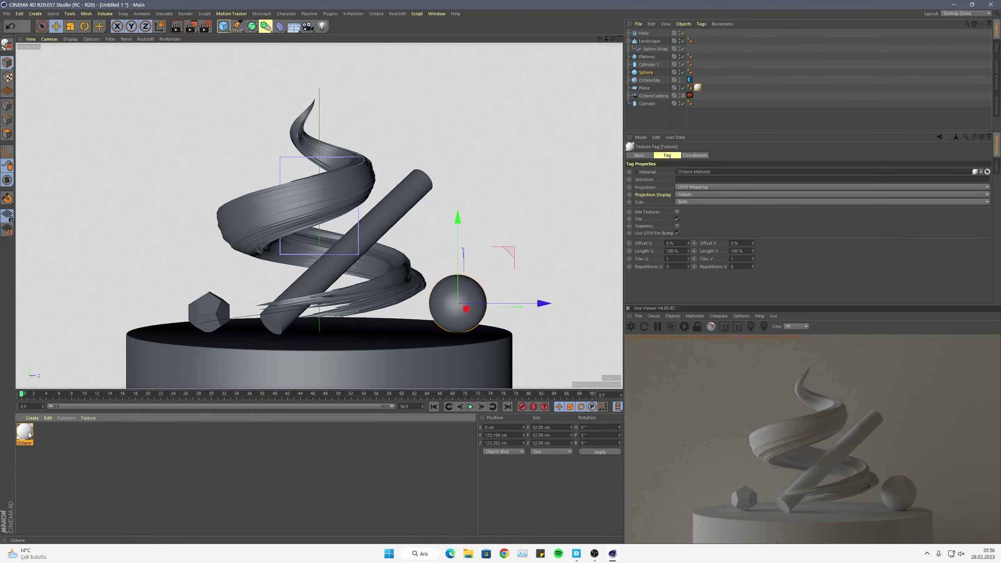
drag(174, 412, 334, 372)
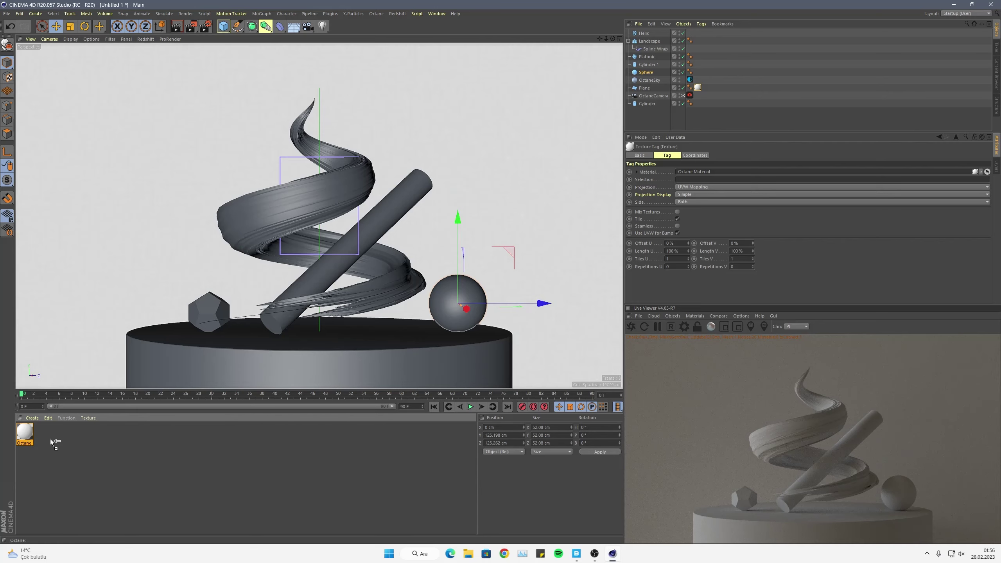
mouse_move(51, 442)
ctrl+mouse_down()
mouse_move(44, 434)
mouse_move(254, 357)
ctrl+mouse_up()
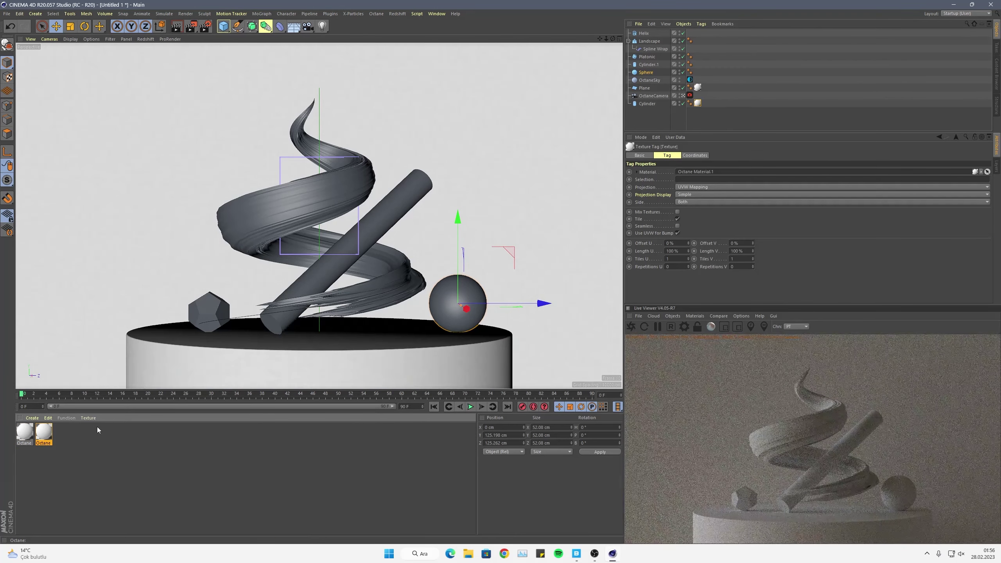
Make the podium material Glossy with a 15% dark diffuse colour and 0.14 roughness.
double_click(44, 433)
click(222, 85)
click(192, 101)
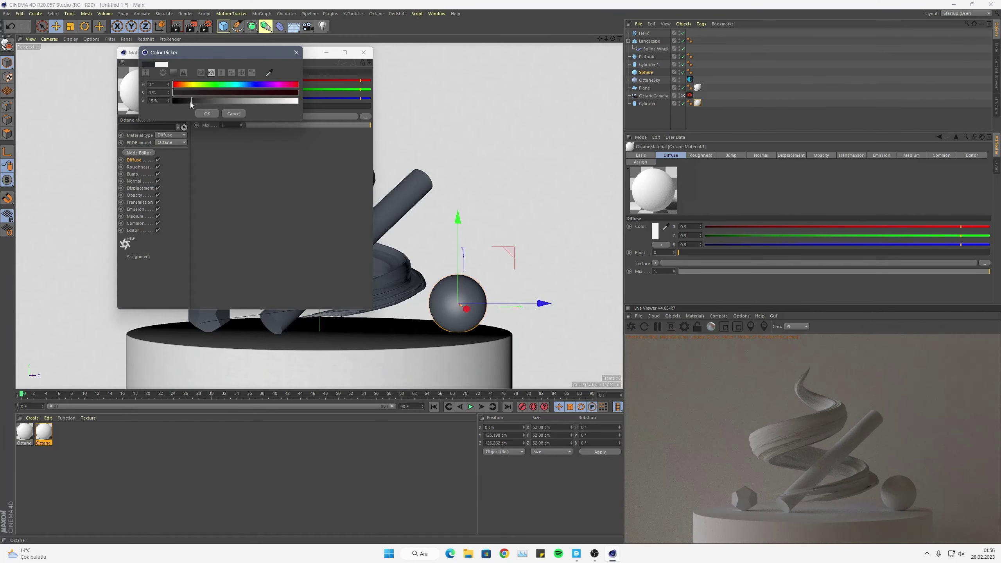
click(205, 114)
click(171, 135)
click(183, 152)
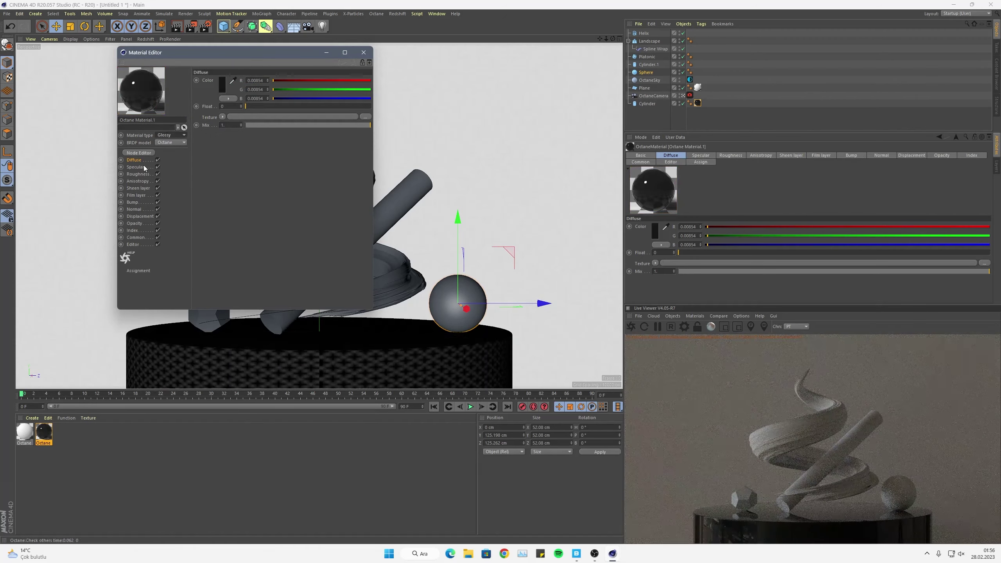
click(143, 166)
click(263, 106)
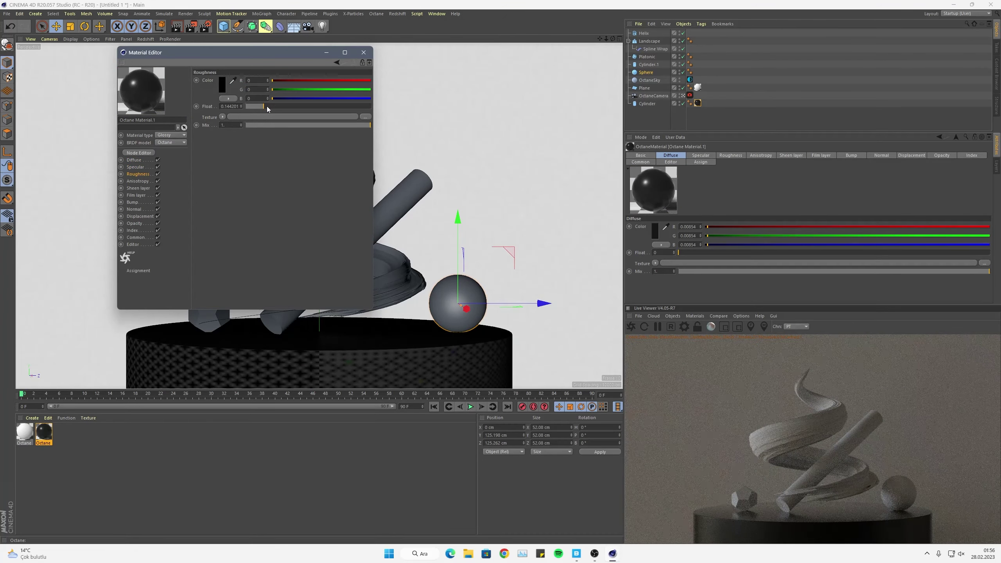
click(363, 52)
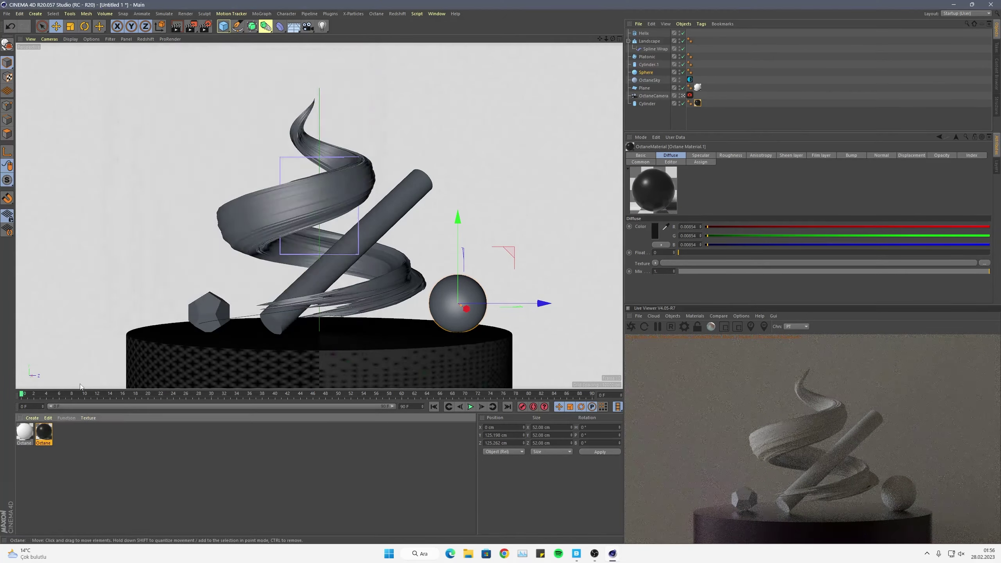
Delete the unused white material and put the dark glossy material on the background plane.
click(30, 438)
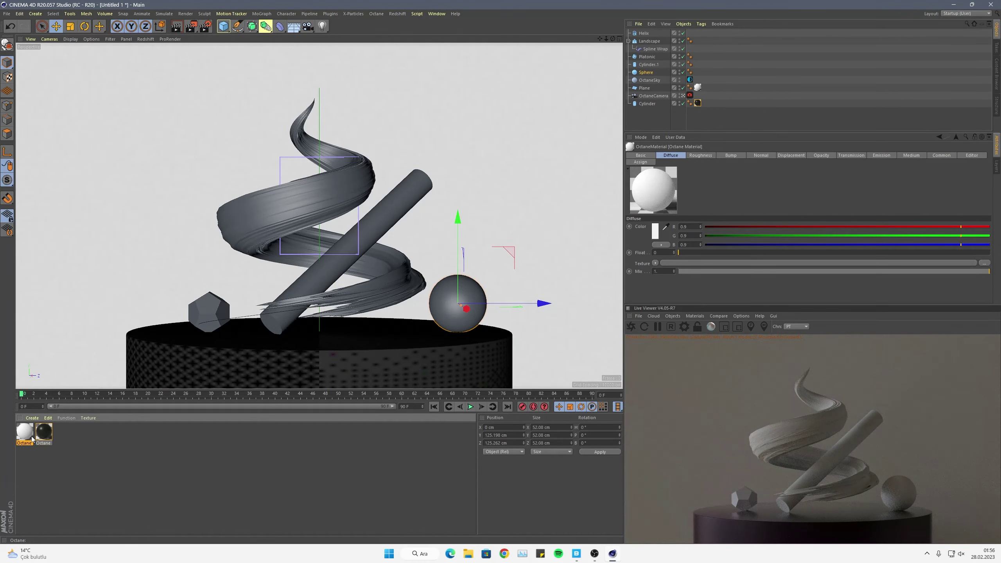
key(Delete)
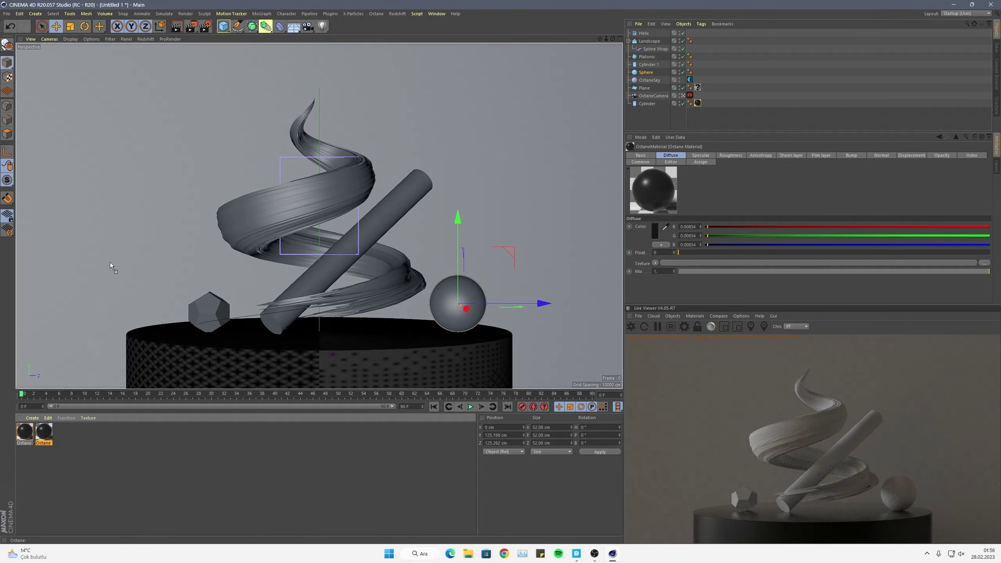
drag(47, 435, 104, 353)
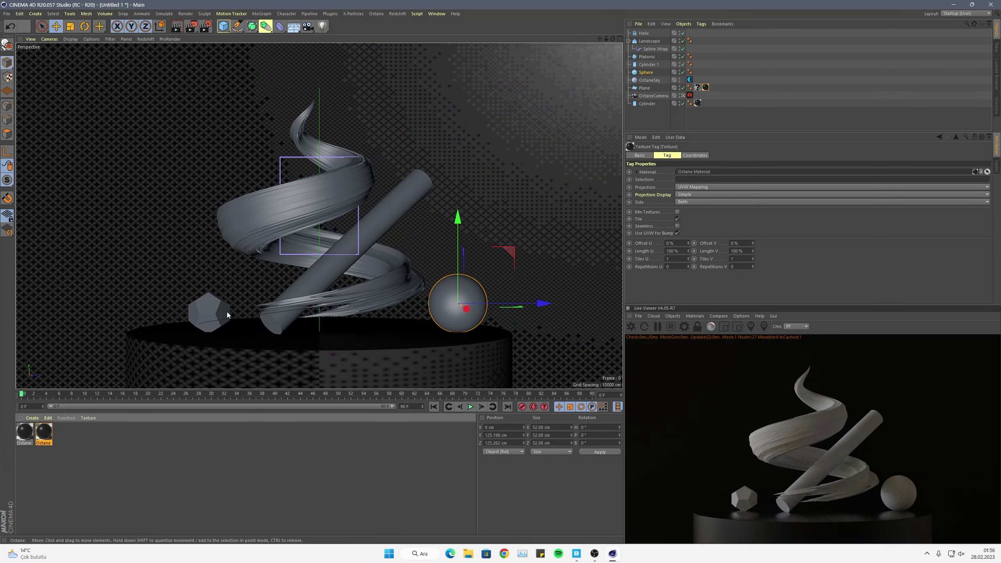
Raise the dark material's roughness to about 0.38.
double_click(24, 431)
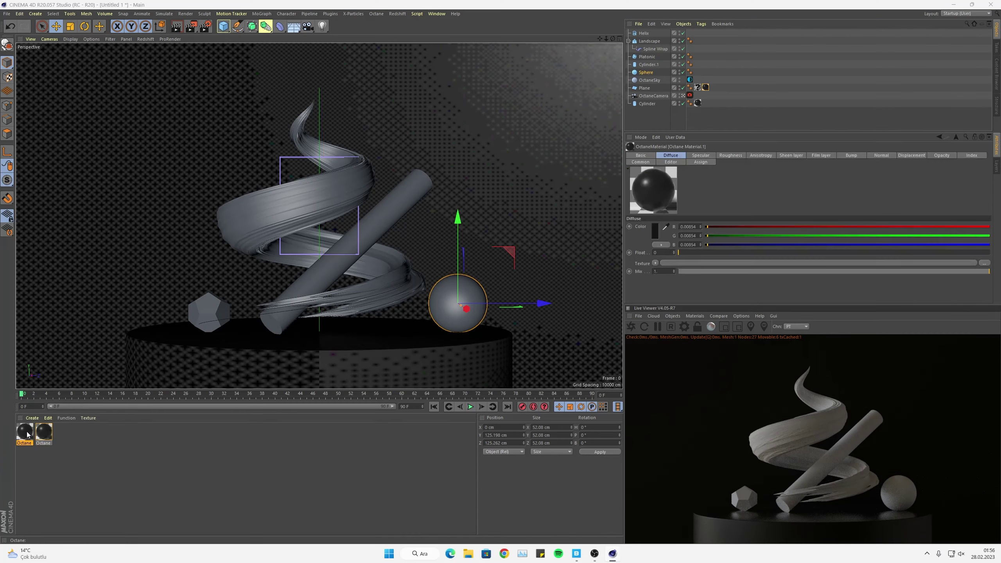
drag(278, 106, 292, 106)
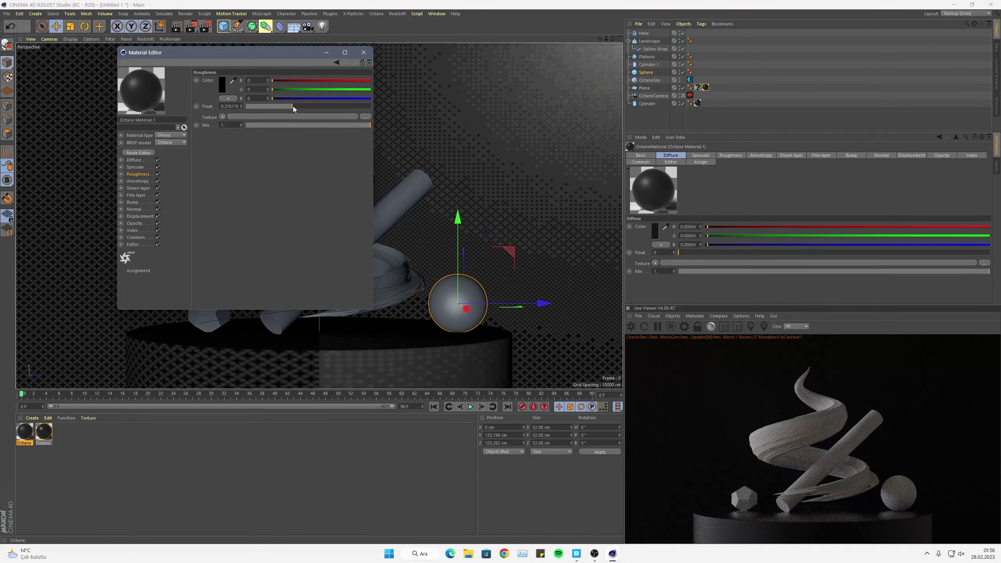
click(364, 53)
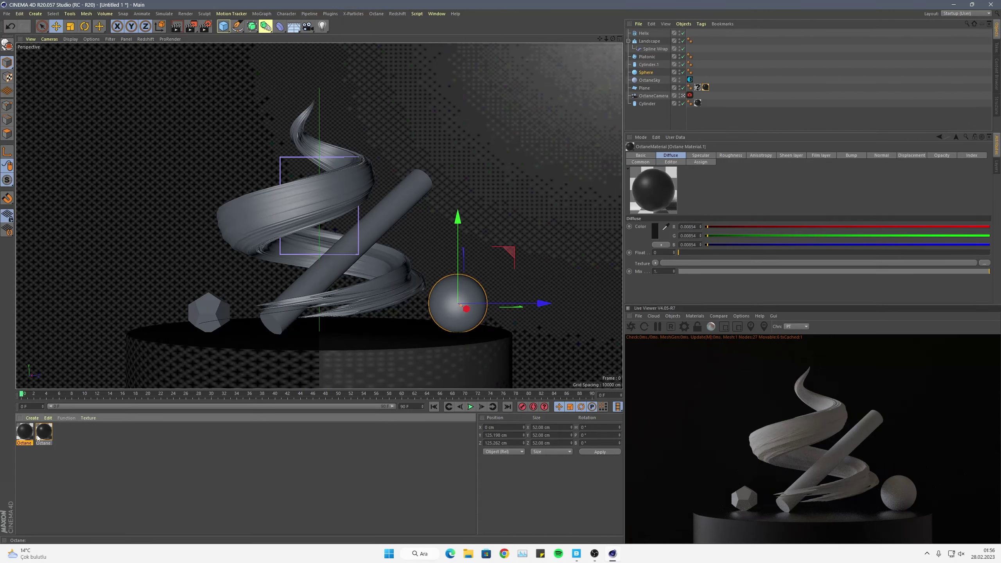
Create a third Octane material and apply it to Platonic, Cylinder.1, the ribbon and Sphere.
click(298, 357)
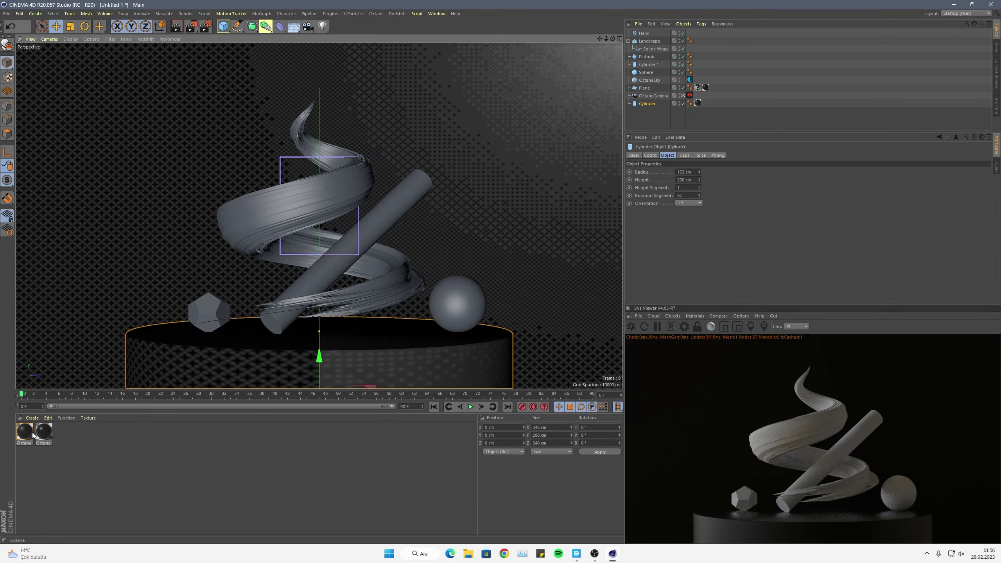
double_click(84, 441)
drag(209, 318, 210, 319)
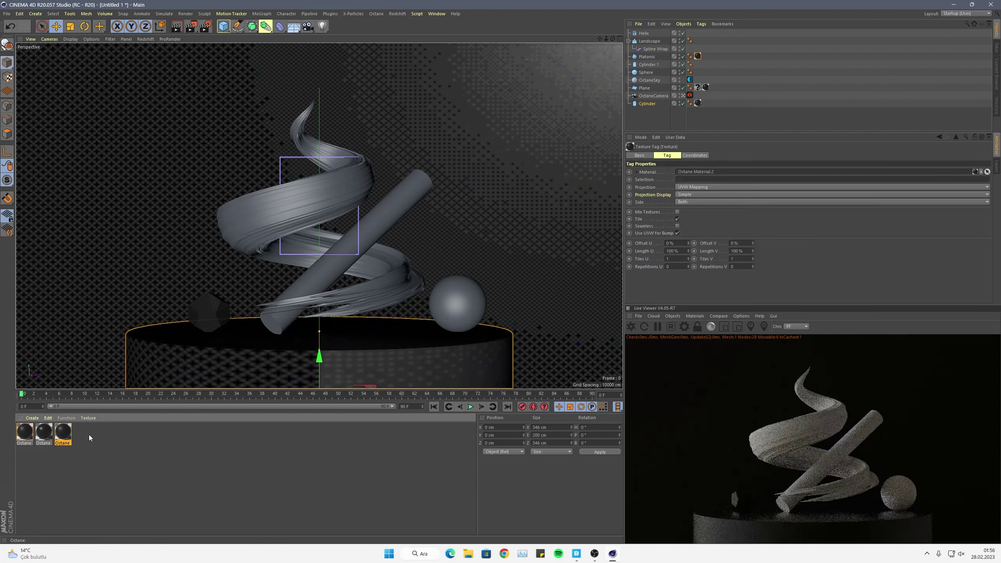
drag(66, 438, 278, 315)
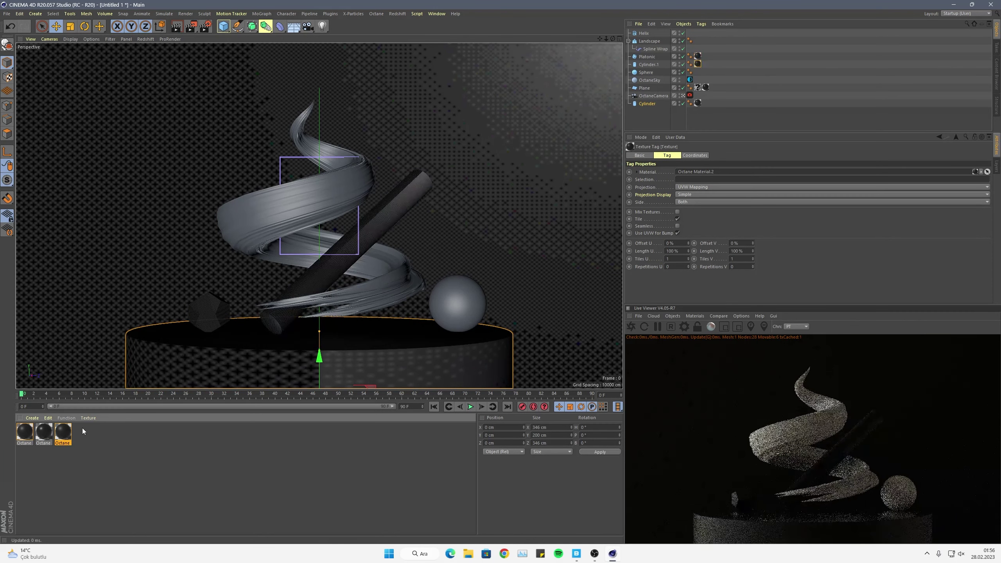
drag(384, 302, 384, 302)
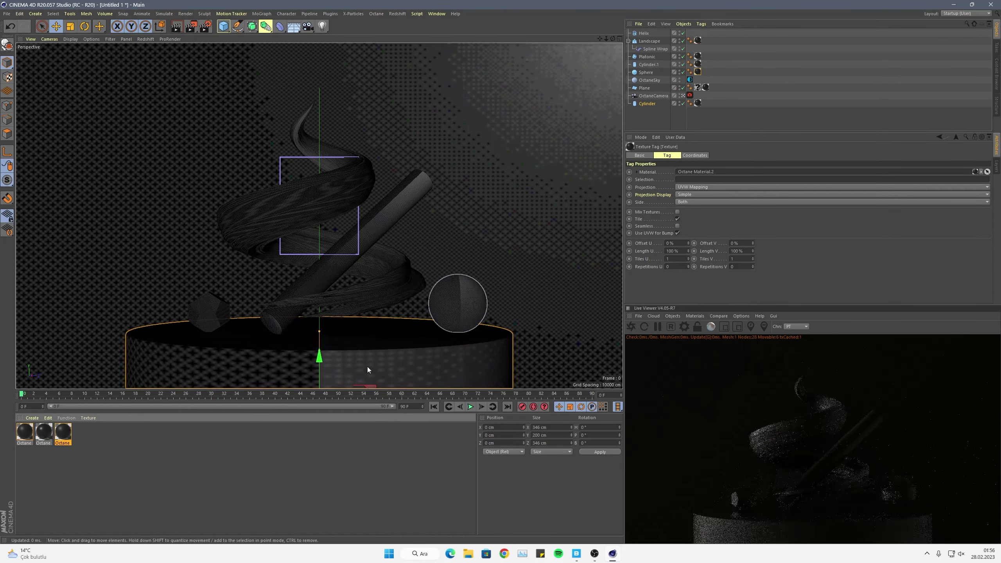
drag(63, 432, 457, 303)
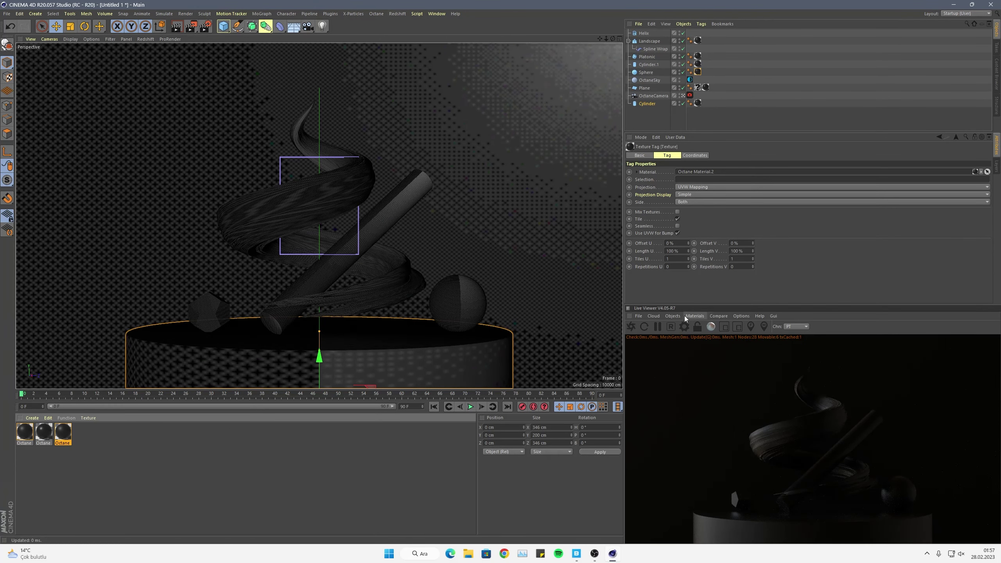
Add an Octane area light to the scene and set its Power to 20.
click(673, 316)
mouse_move(688, 348)
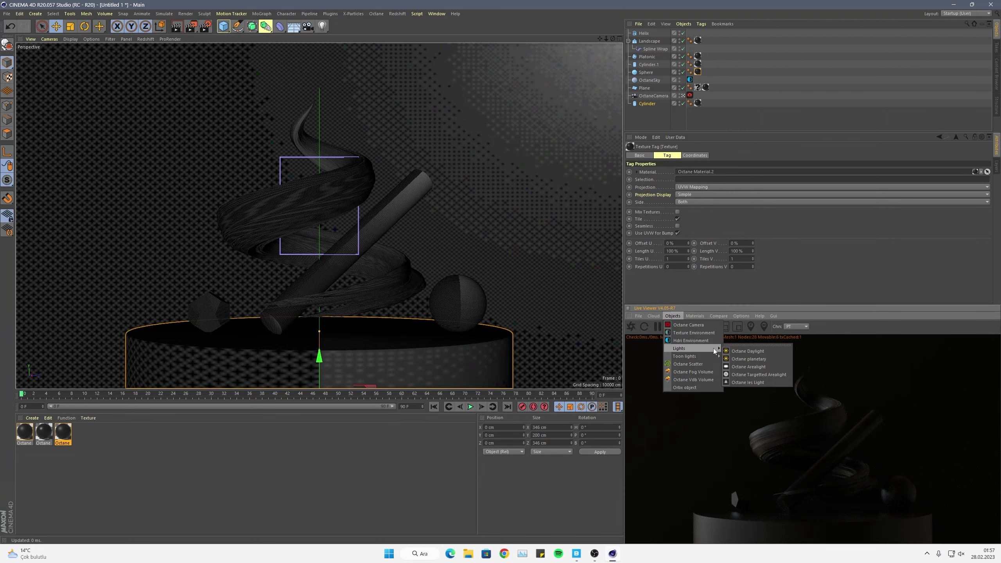
click(748, 367)
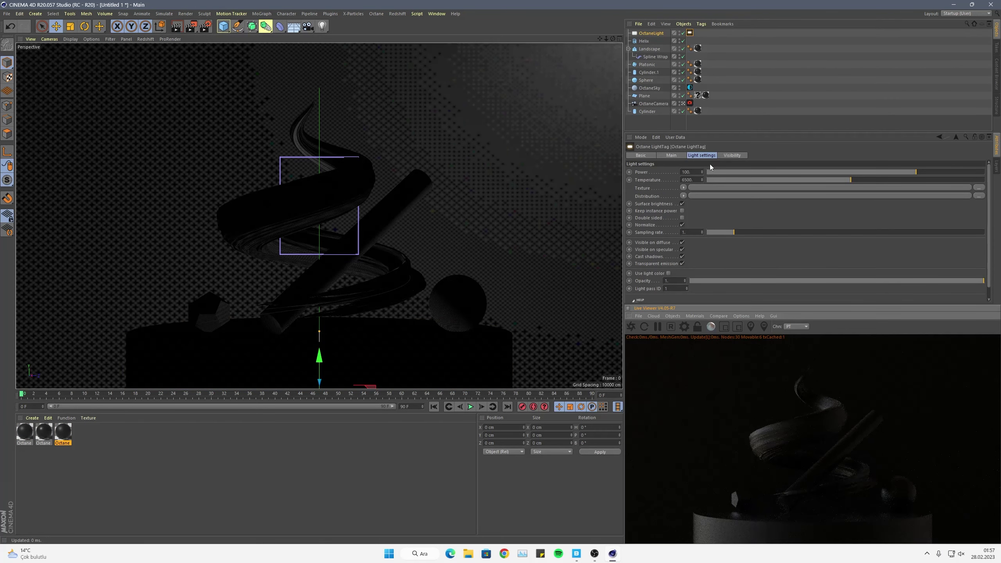
click(697, 173)
text(25)
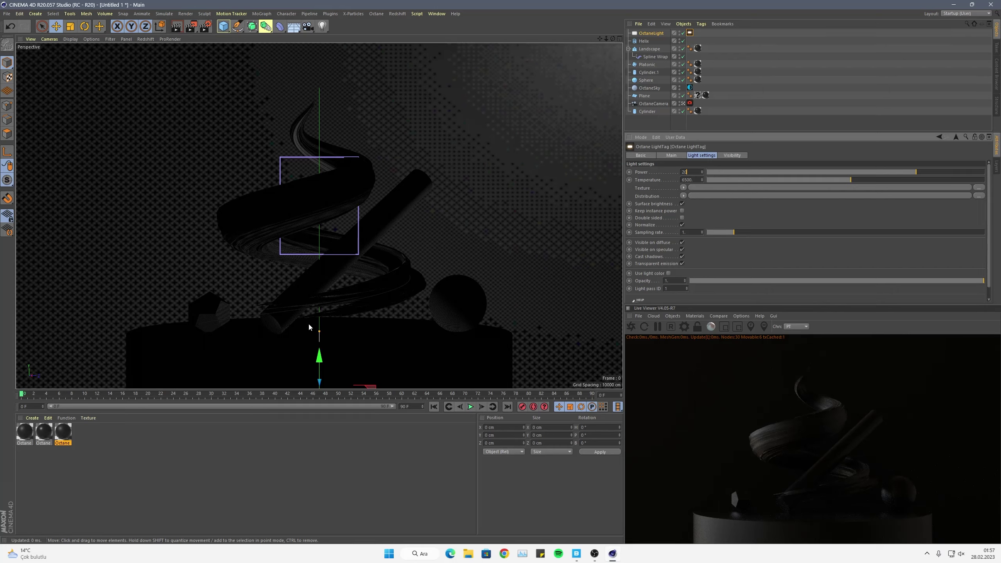
Raise the area light and move it left of the podium, previewing through OctaneCamera.
drag(319, 355, 357, 155)
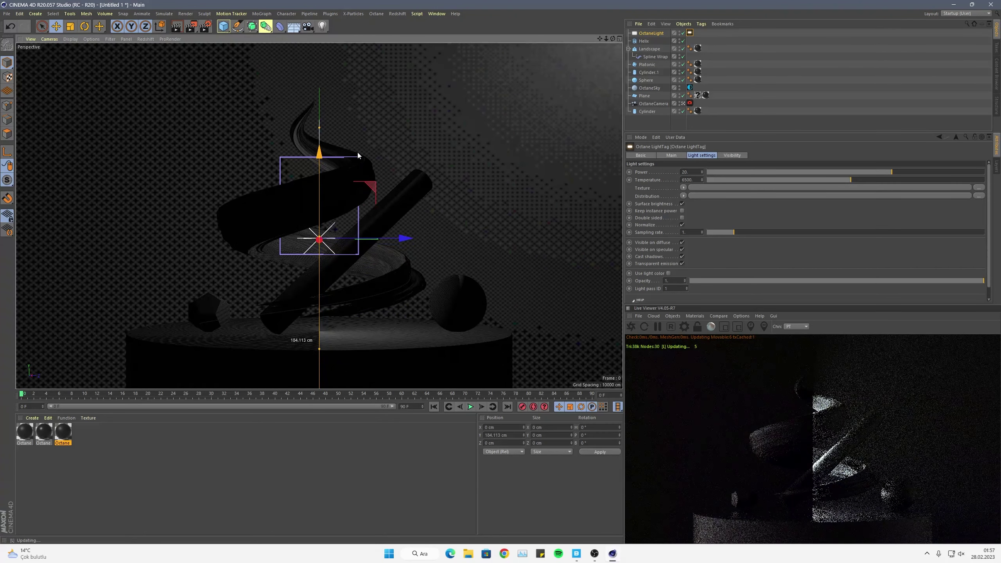
drag(400, 238, 165, 233)
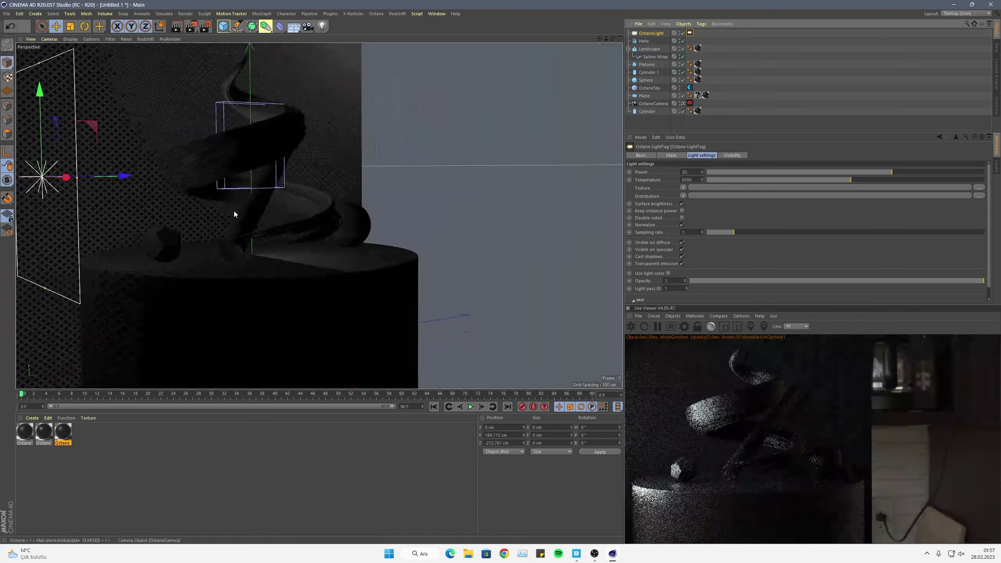
mouse_move(234, 212)
alt+mouse_down()
mouse_move(233, 226)
mouse_move(263, 247)
mouse_move(332, 217)
mouse_move(492, 235)
alt+mouse_up()
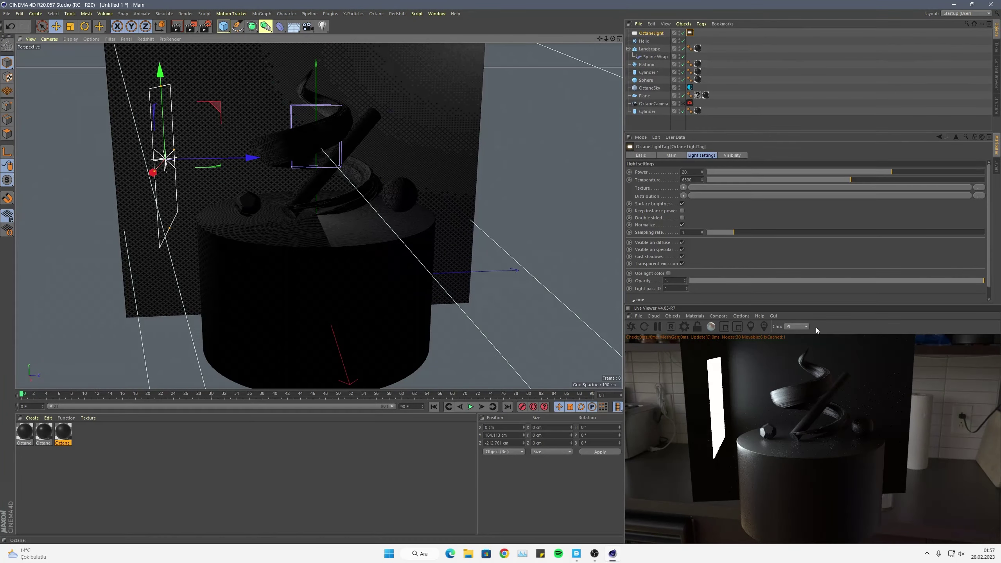
click(799, 327)
click(801, 328)
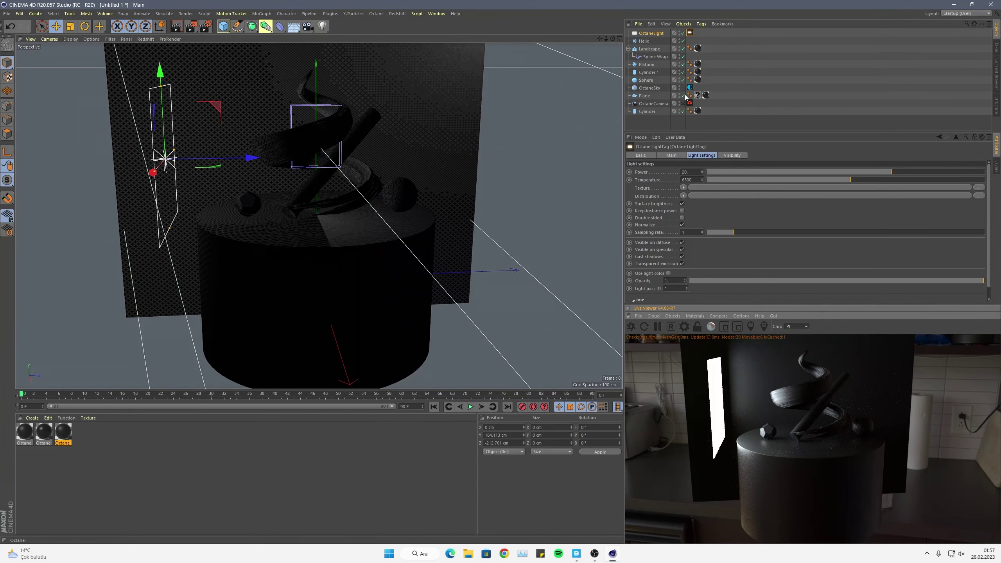
click(682, 103)
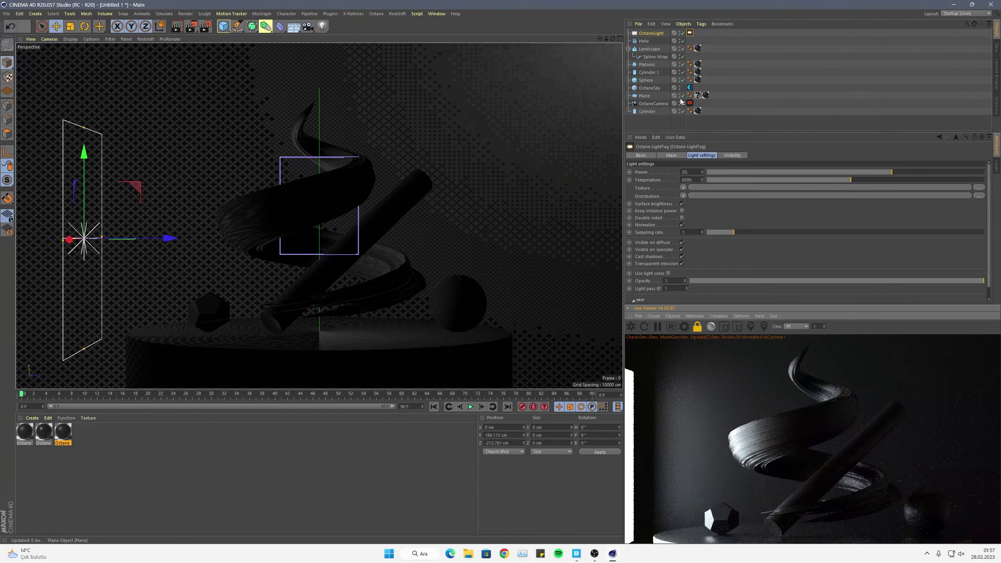
click(682, 104)
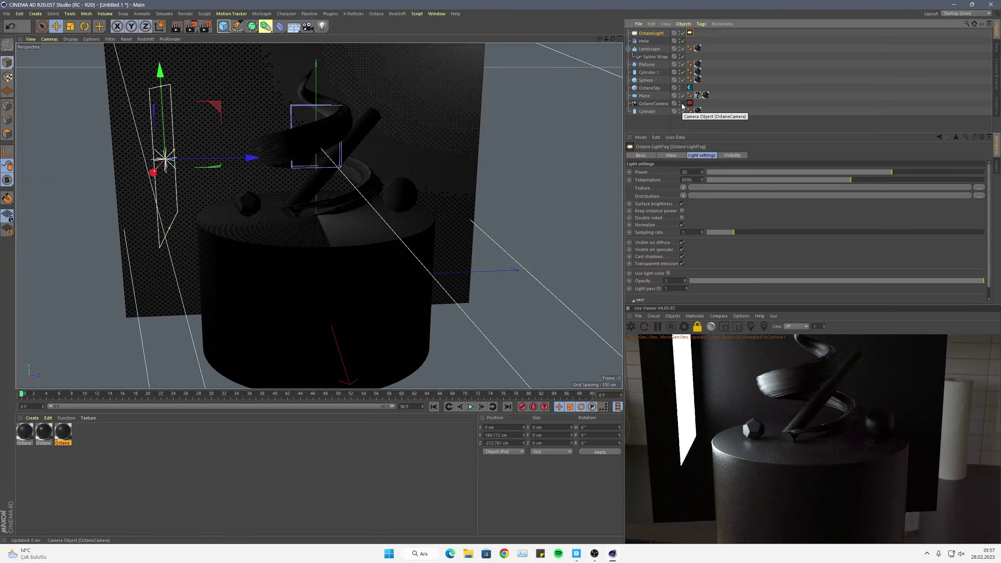
Shift the light further left and slightly higher, checking the lighting through OctaneCamera.
click(698, 330)
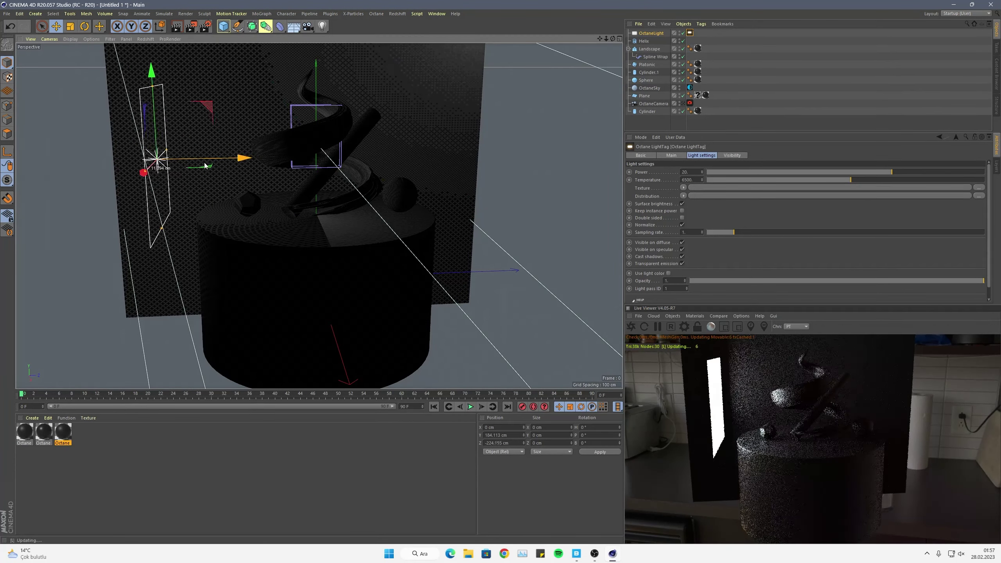
mouse_move(217, 158)
mouse_down()
mouse_move(182, 166)
mouse_move(143, 225)
mouse_up()
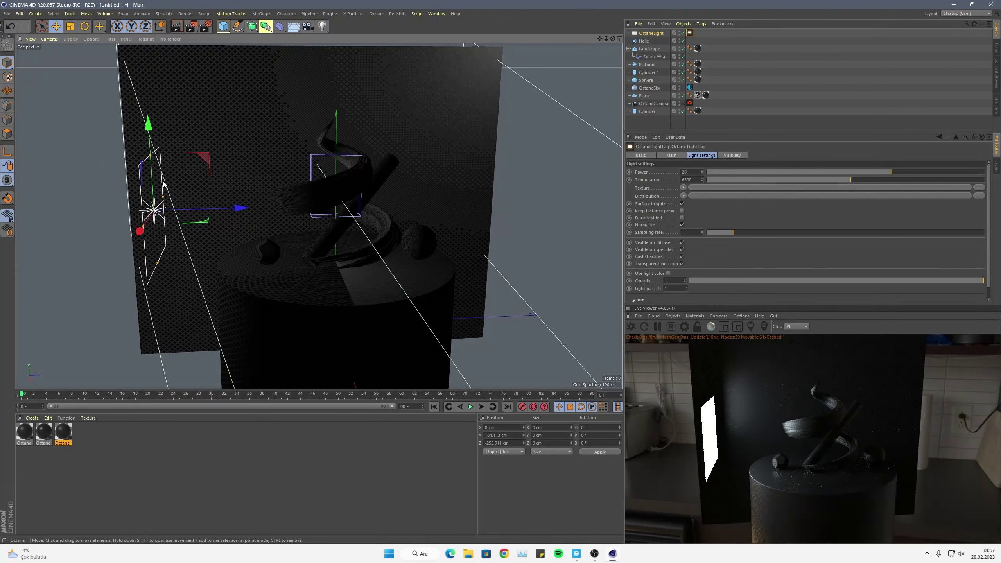
drag(154, 187, 183, 170)
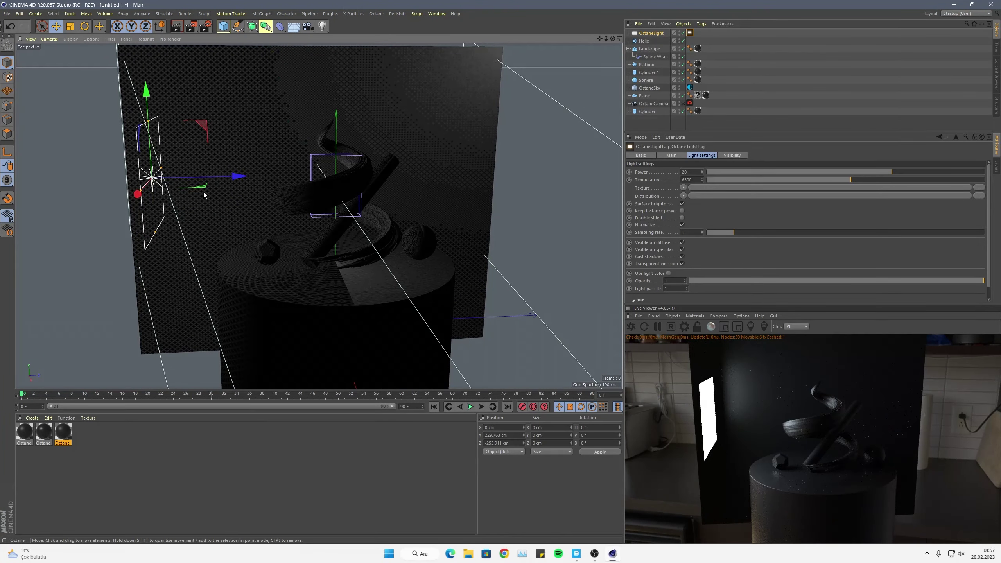
drag(137, 194, 22, 198)
click(684, 104)
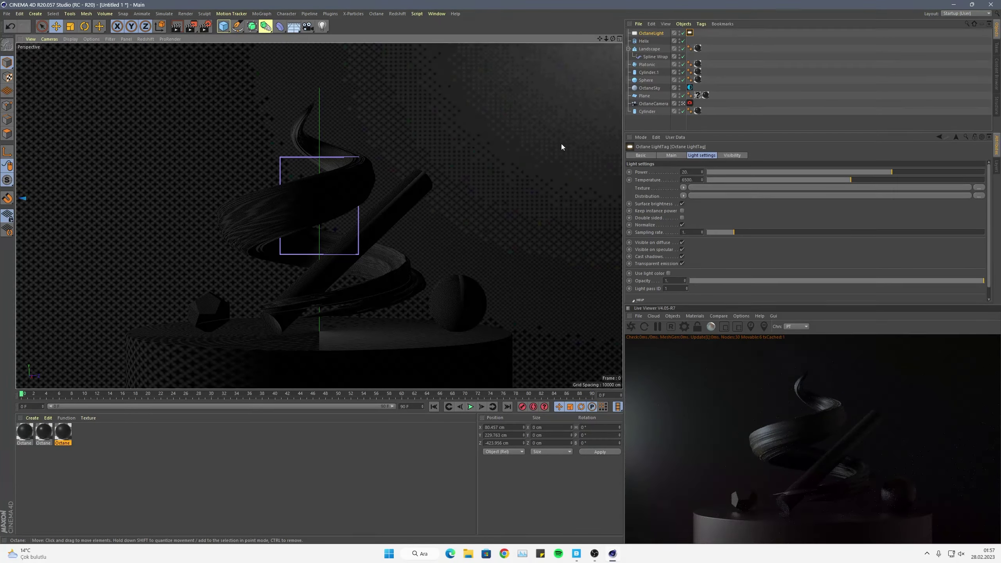
click(683, 103)
Tilt the area light to P -30° and preview the lighting through OctaneCamera.
scroll(318, 217, down, 5)
mouse_move(55, 197)
mouse_down()
mouse_move(51, 147)
mouse_move(118, 149)
mouse_move(83, 110)
mouse_up()
key(r)
key(e)
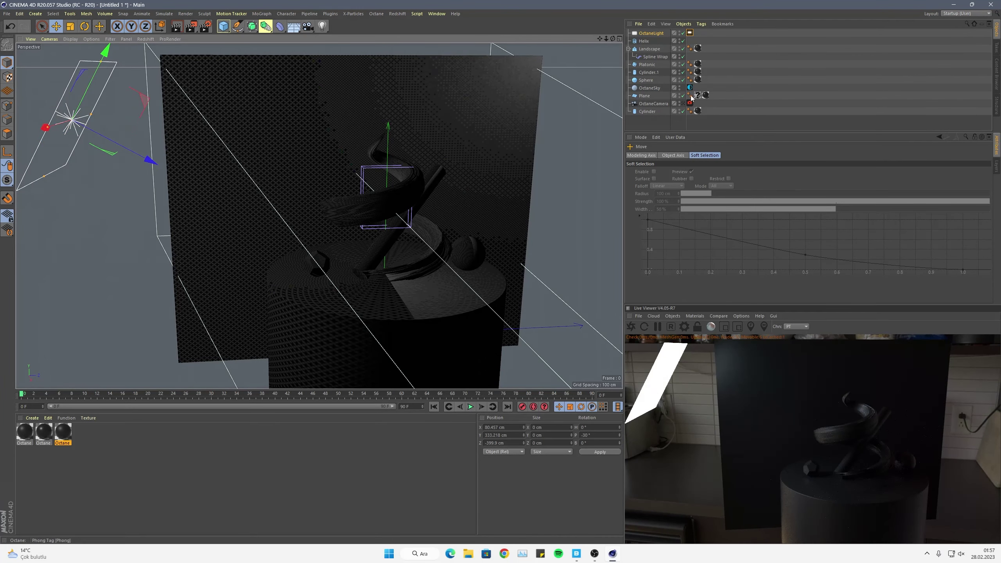
click(683, 104)
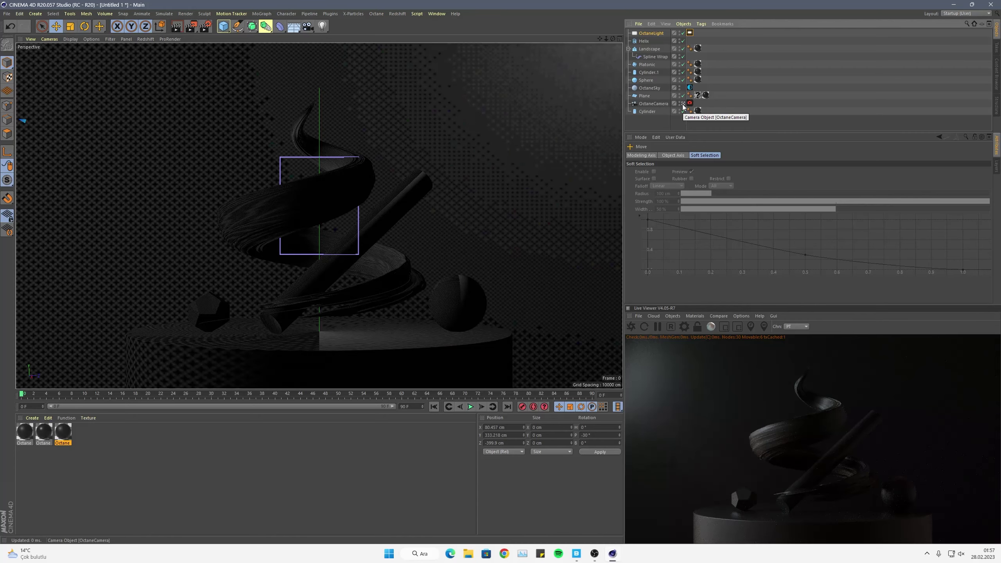
click(683, 104)
Duplicate the area light as OctaneLight.1, with P reset to 0° and H at 210°.
drag(41, 133, 424, 322)
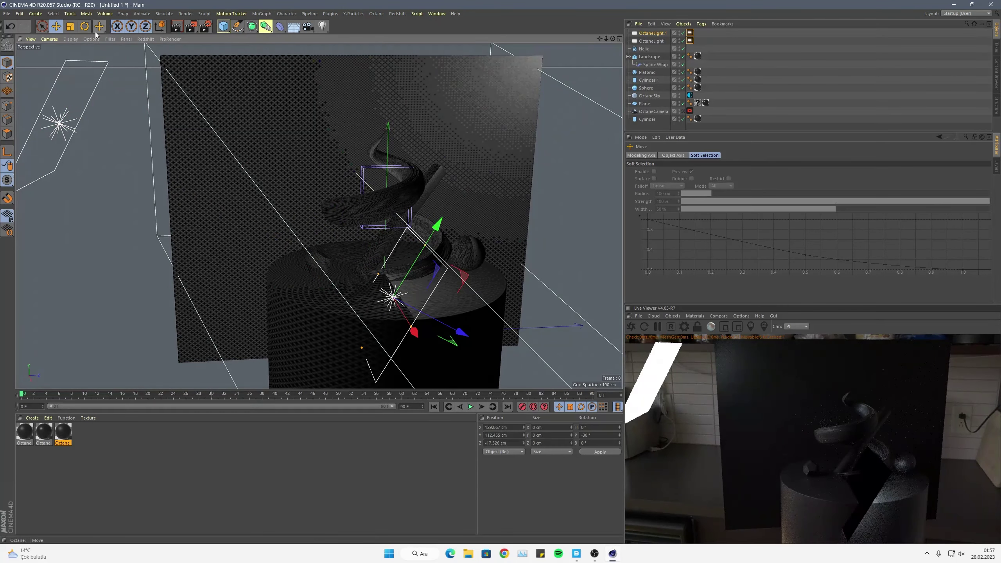
key(r)
mouse_move(370, 286)
shift+mouse_down()
mouse_move(371, 316)
mouse_move(442, 302)
shift+mouse_up()
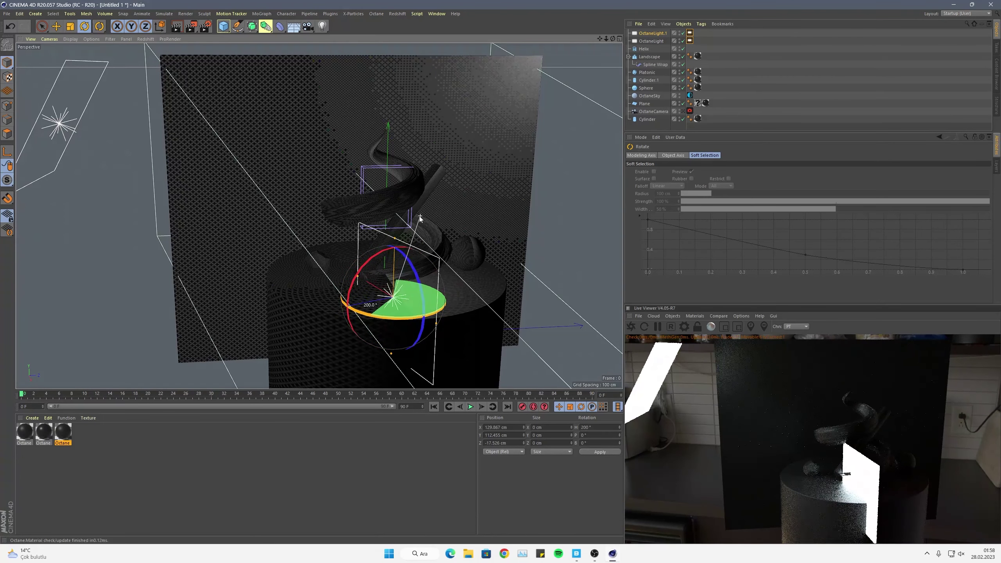
drag(466, 241, 433, 237)
key(e)
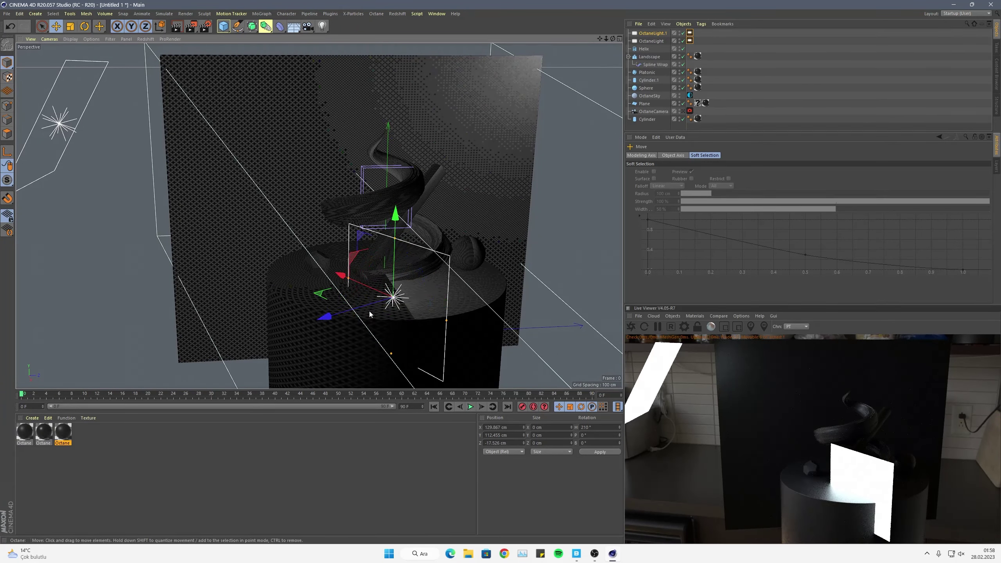
Position OctaneLight.1 to the upper right of the composition, checking through OctaneCamera.
drag(370, 313, 541, 142)
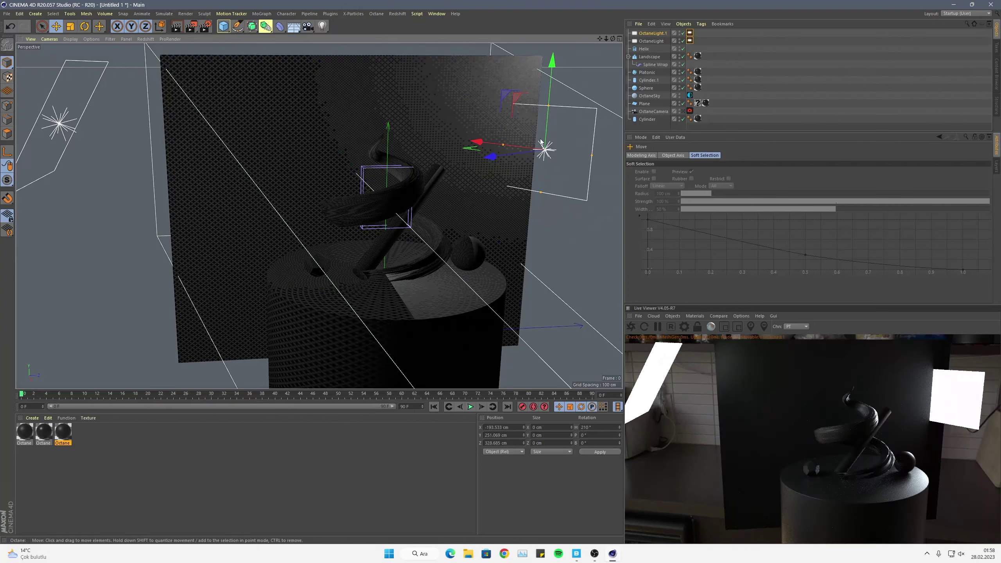
drag(541, 142, 547, 147)
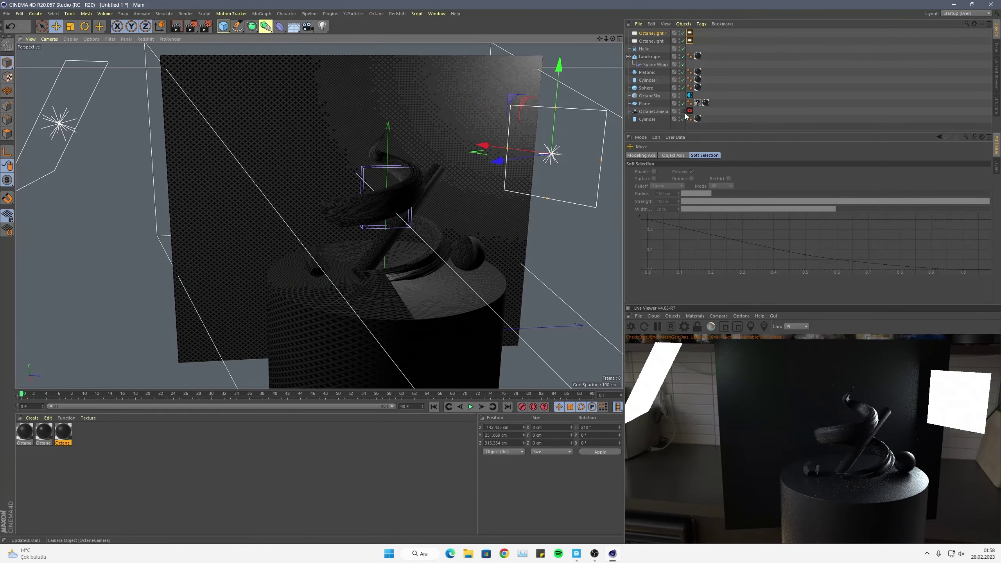
click(683, 112)
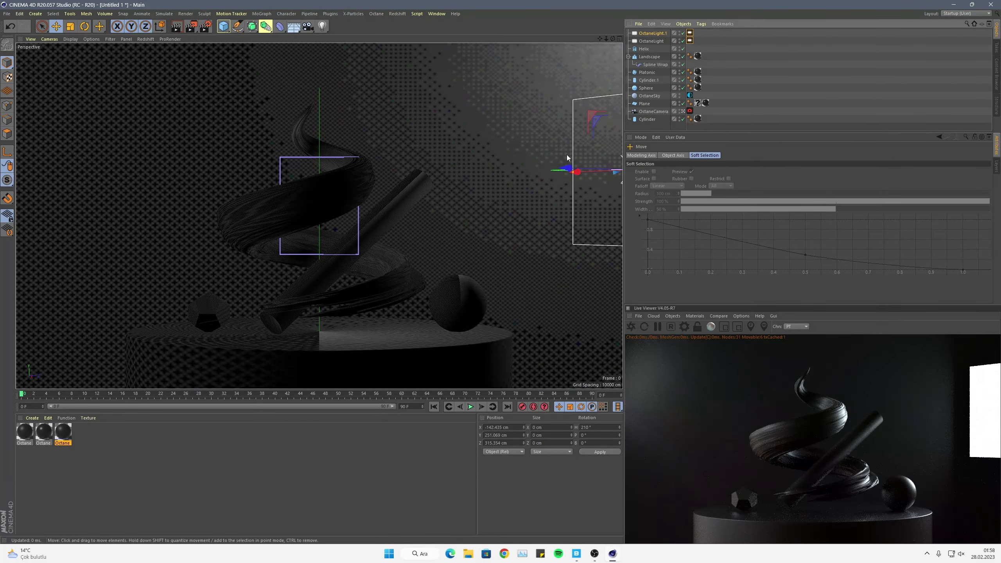
key(o)
mouse_move(273, 220)
mouse_down()
mouse_move(322, 227)
mouse_move(333, 213)
mouse_move(216, 245)
mouse_up()
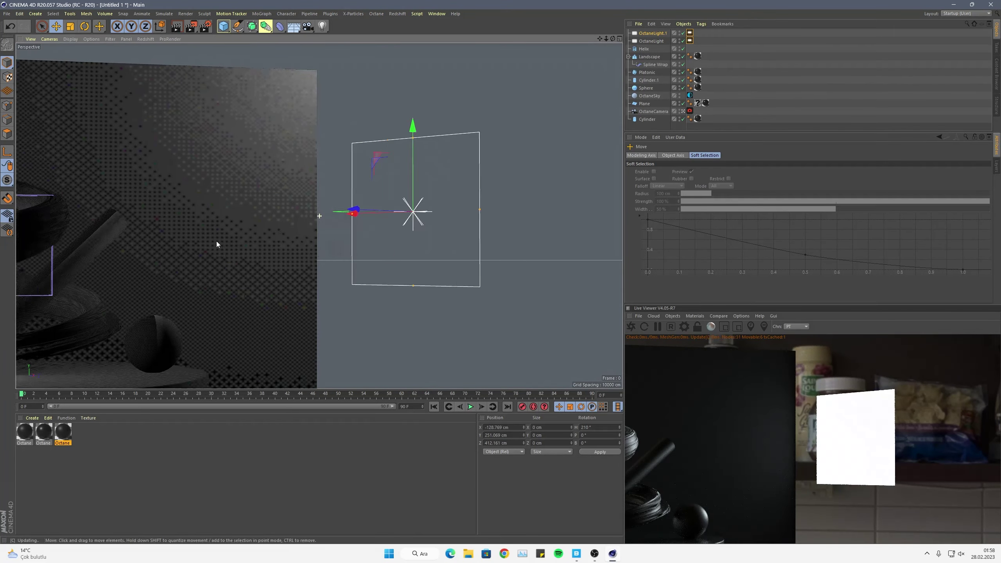
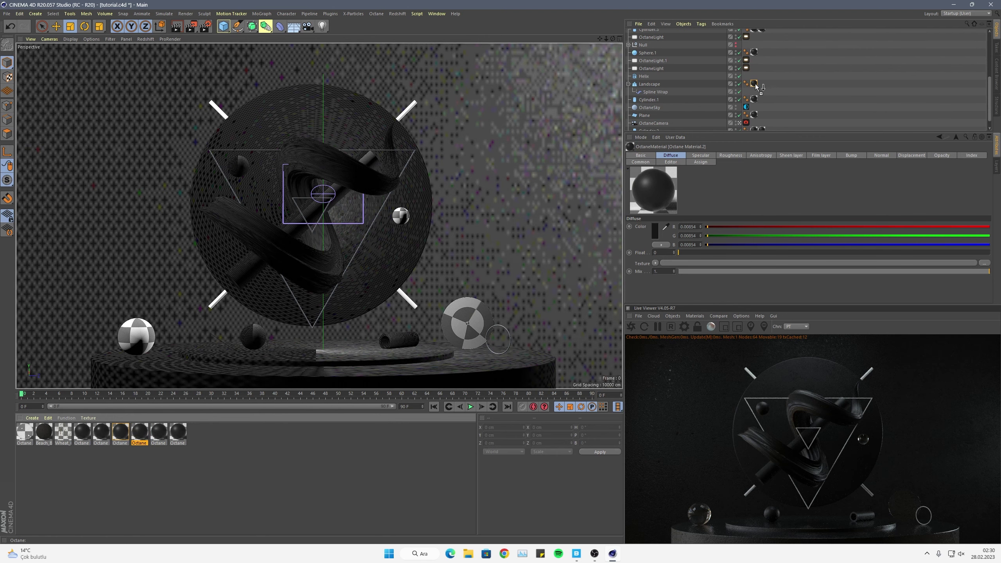
Add an image texture to Material.2's Roughness channel with gamma 2 and power about 0.34.
double_click(139, 434)
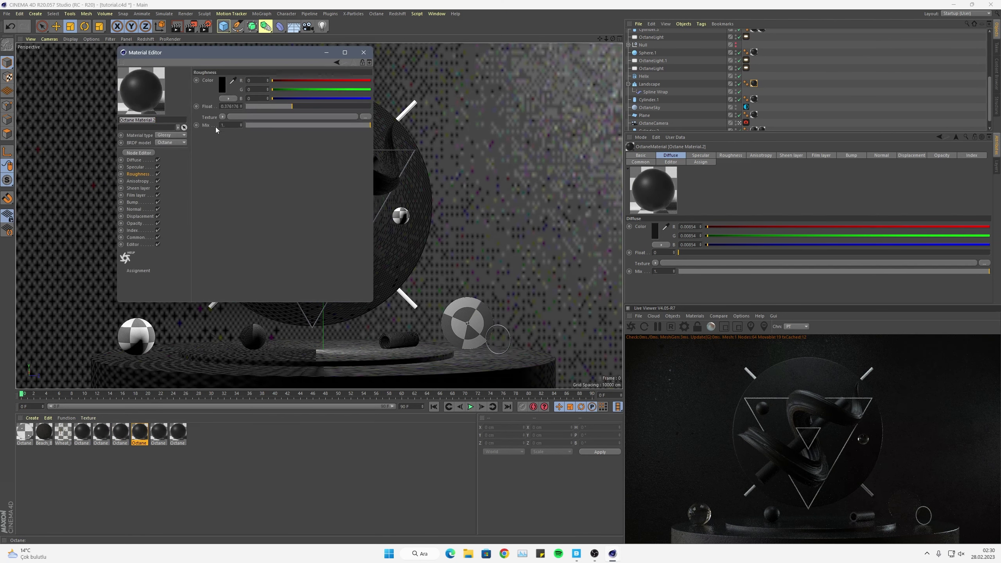
click(222, 117)
click(232, 155)
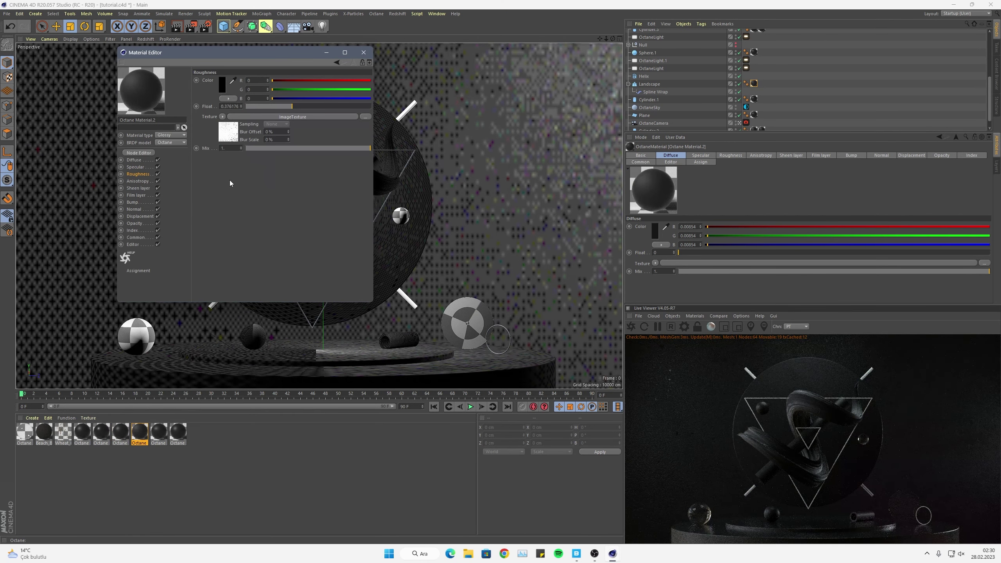
click(251, 117)
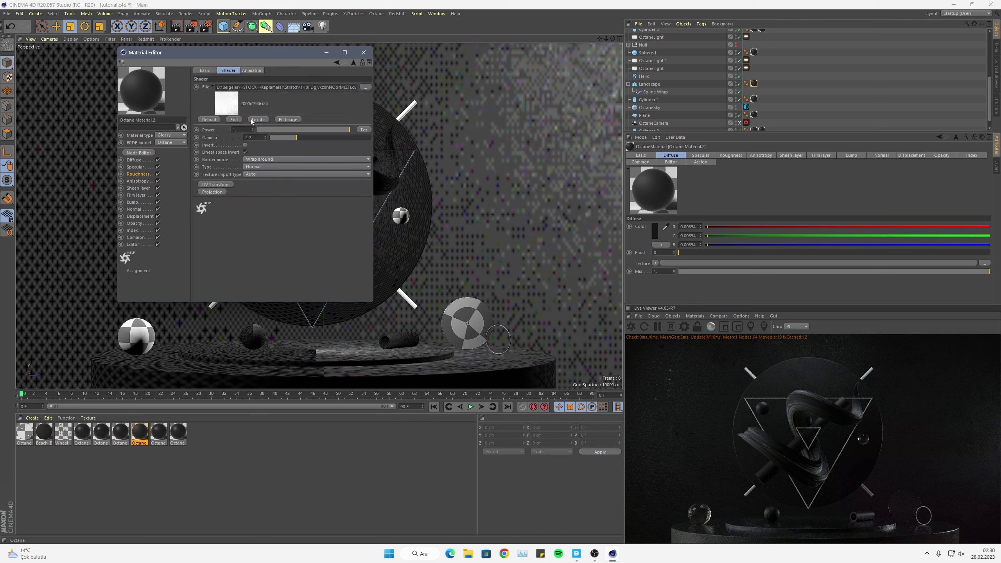
click(246, 146)
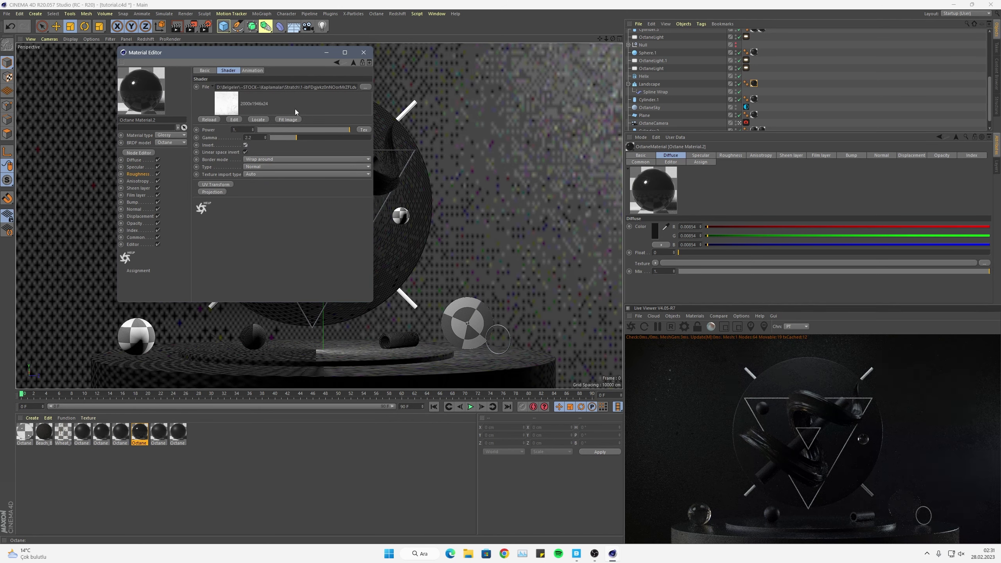
drag(296, 134, 263, 141)
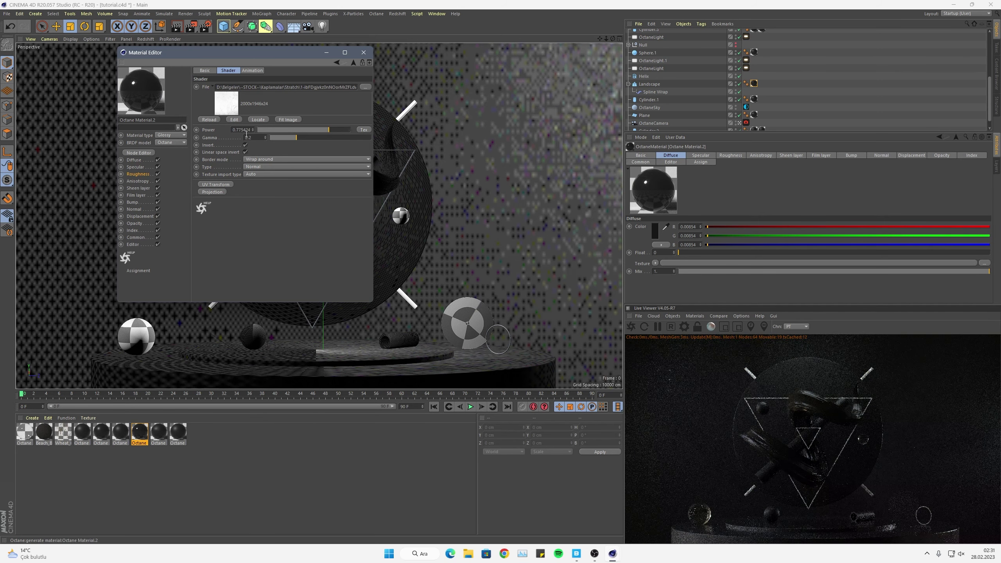
key(ctrl+z)
drag(279, 139, 366, 141)
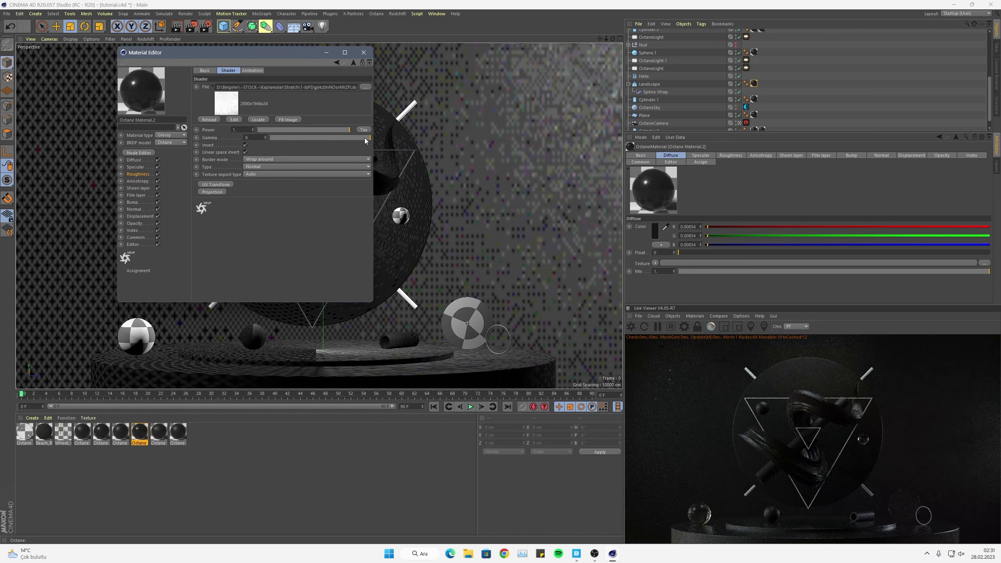
click(246, 145)
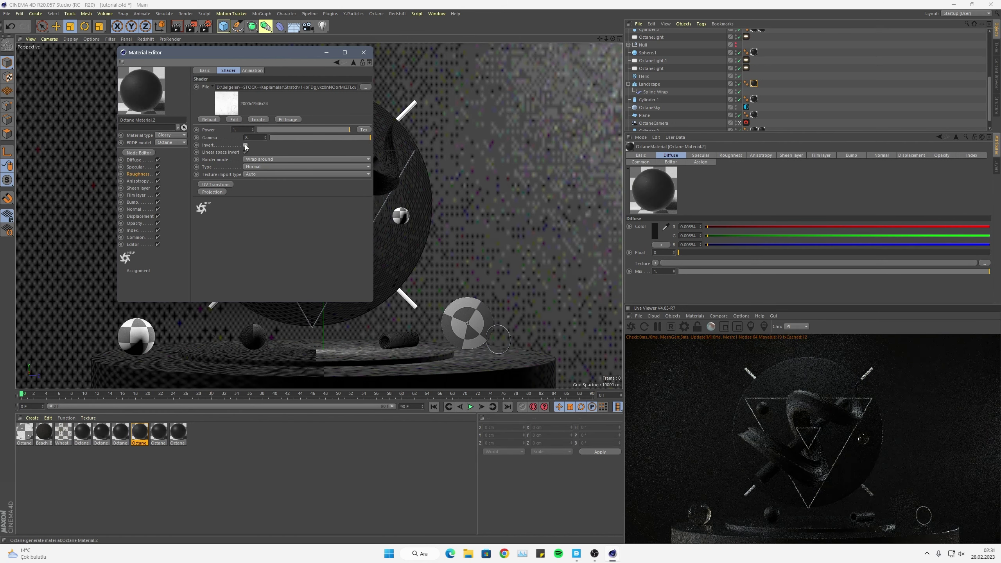
text(2)
key(Return)
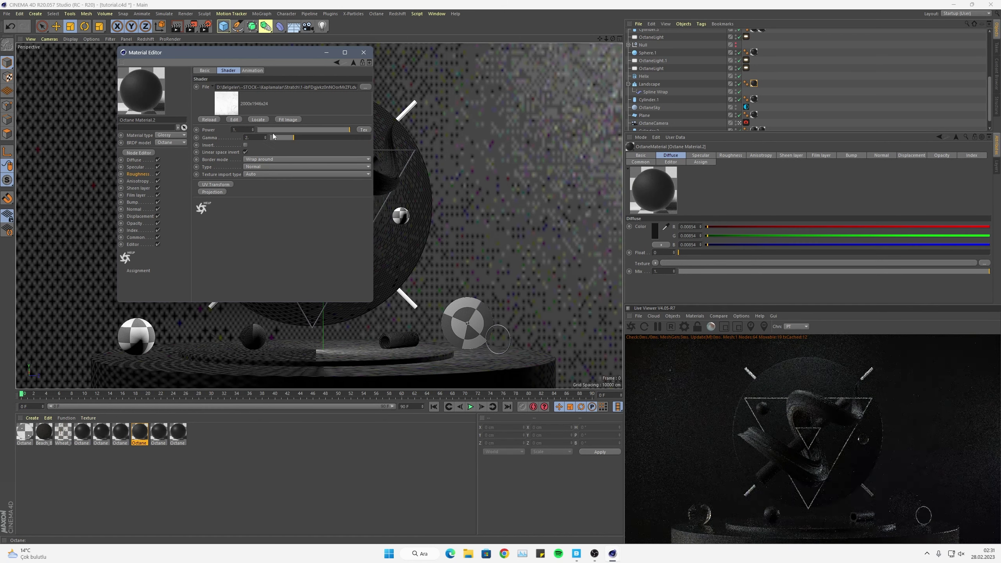
drag(268, 130, 290, 133)
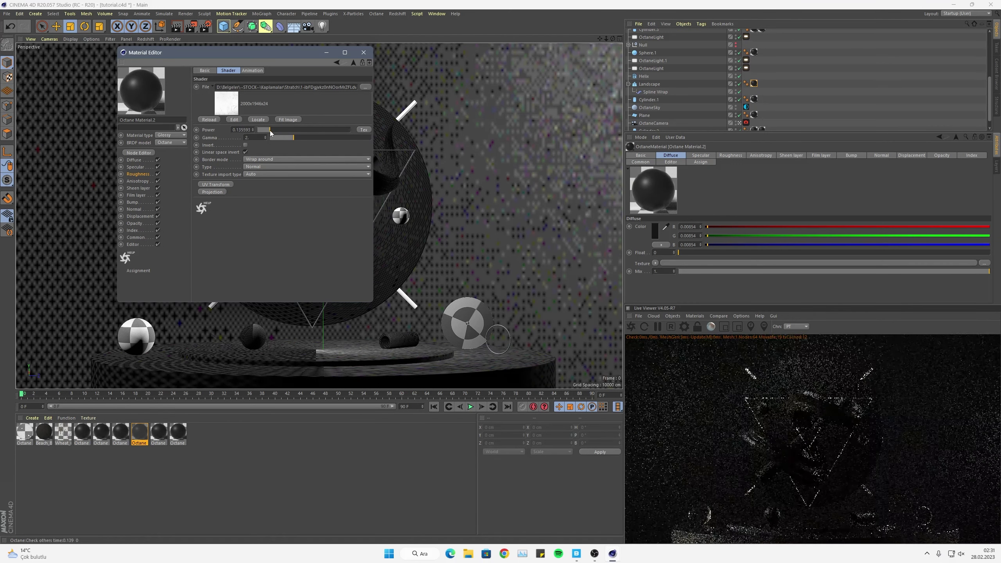
Add an image texture to the Bump channel with power 0.1 and inversion off.
click(147, 204)
click(222, 83)
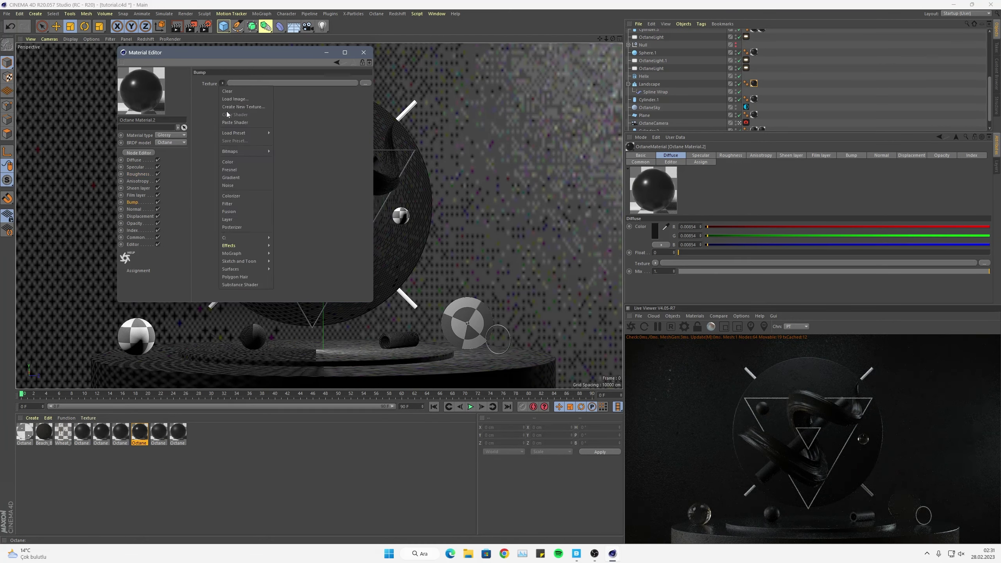
click(244, 119)
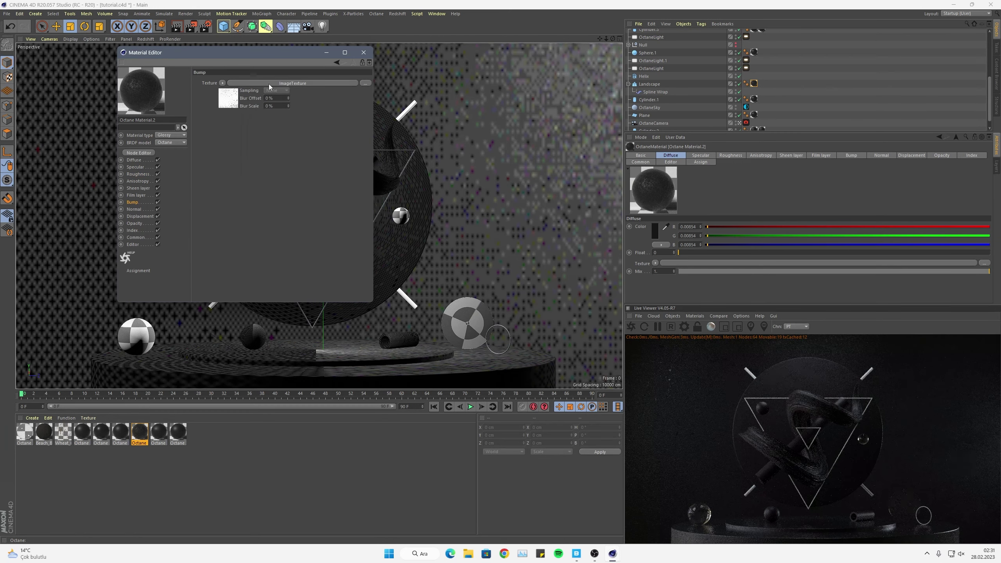
click(269, 86)
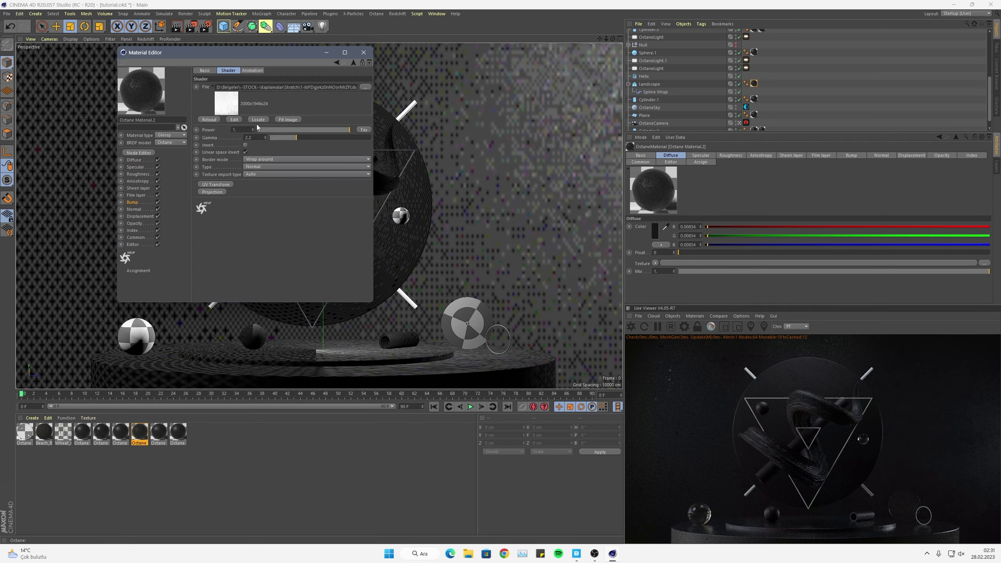
text(.1)
click(246, 145)
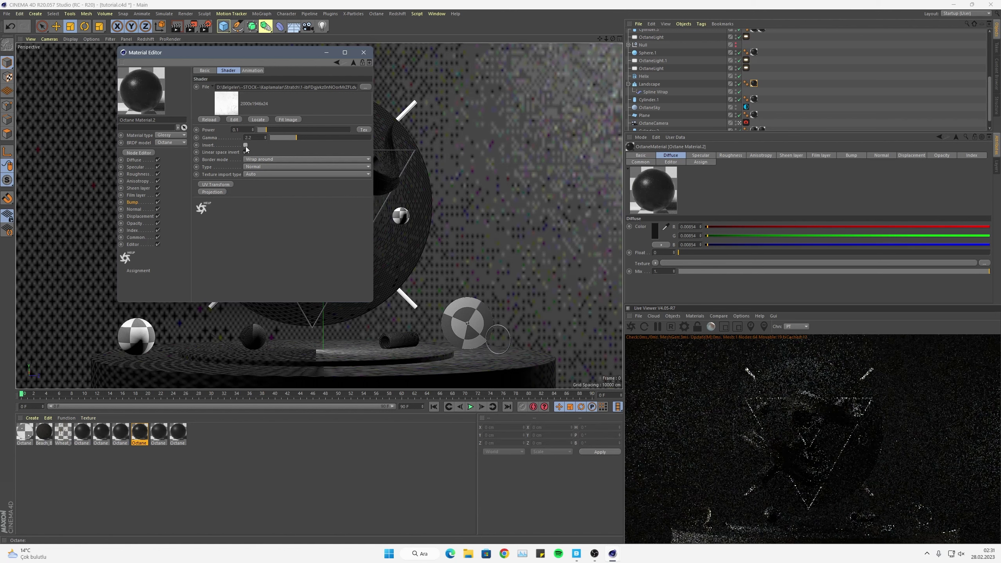
click(245, 145)
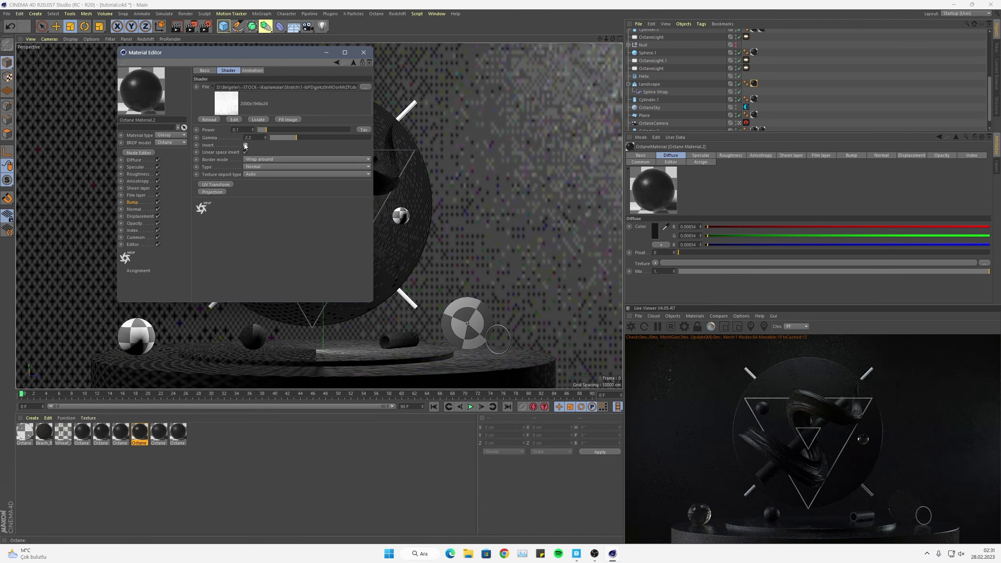
Clear the Roughness texture slot and close the material editor.
click(135, 202)
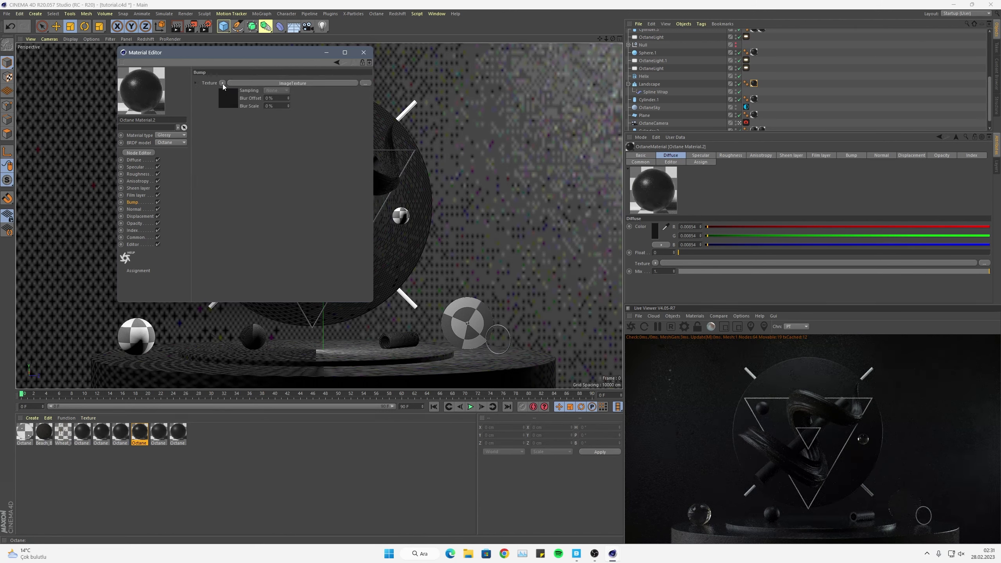
click(141, 195)
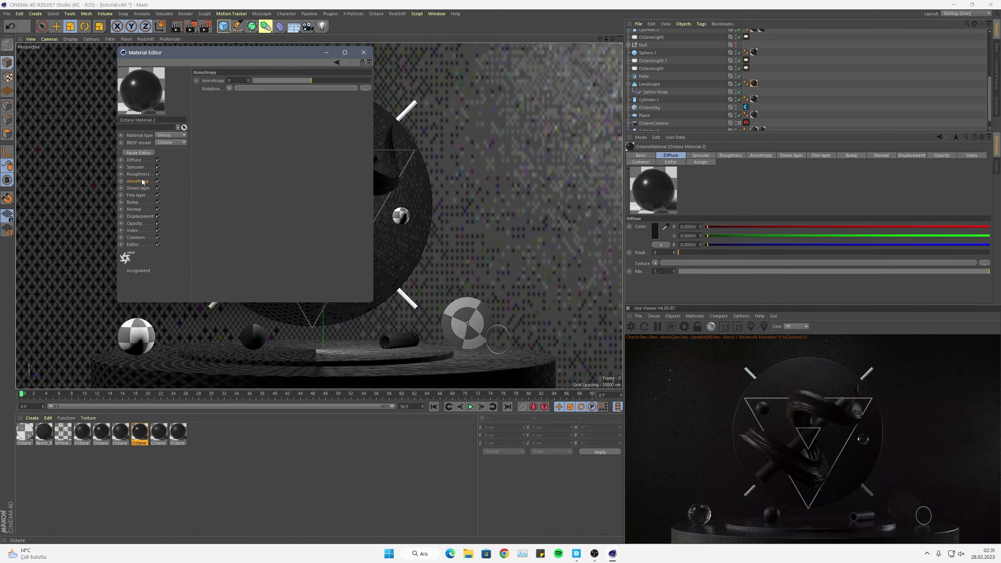
click(142, 174)
click(223, 116)
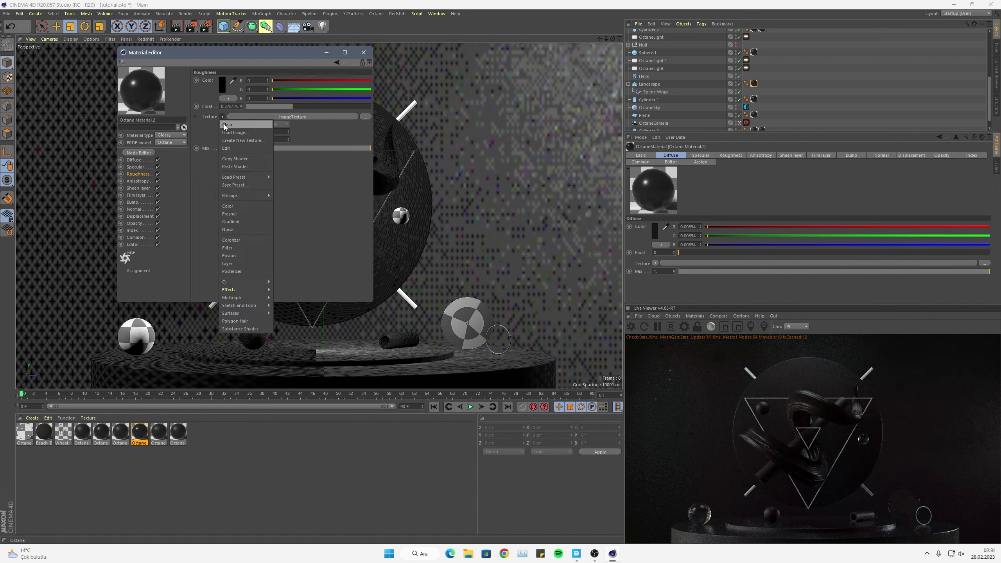
click(363, 52)
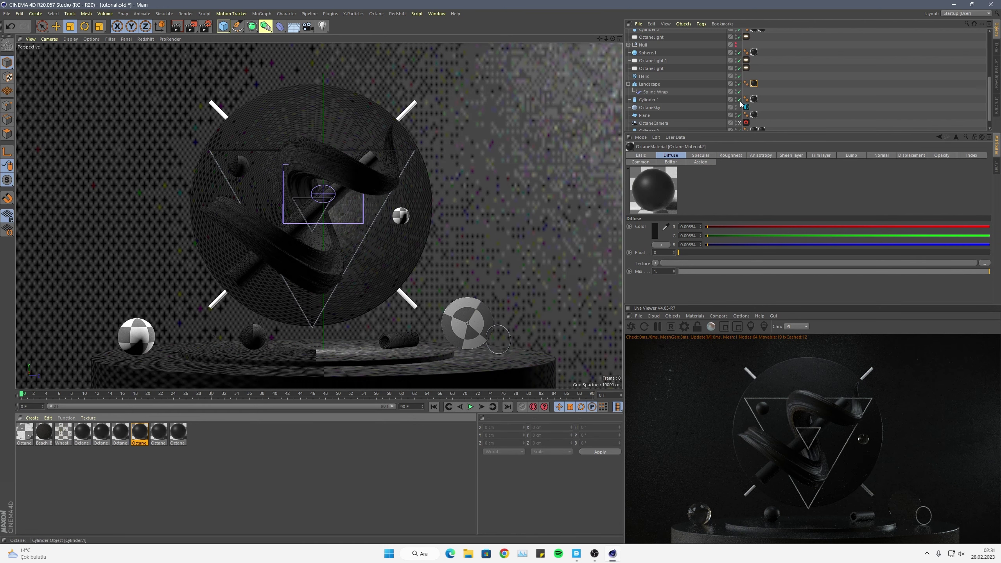
Set the OctaneSky environment power to 0.2574 and return its Y rotation to 0.
scroll(697, 75, down, 1)
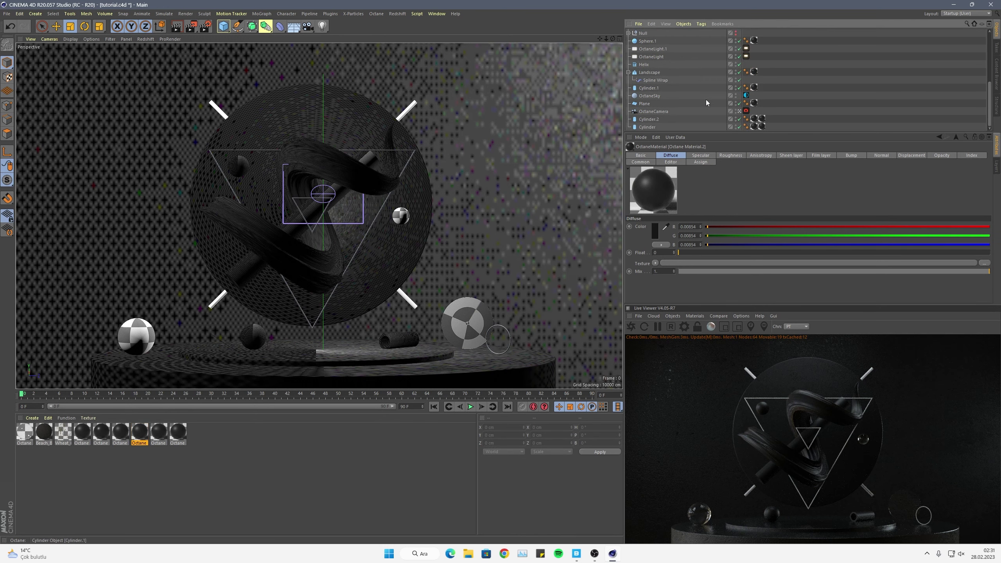
click(654, 96)
click(746, 96)
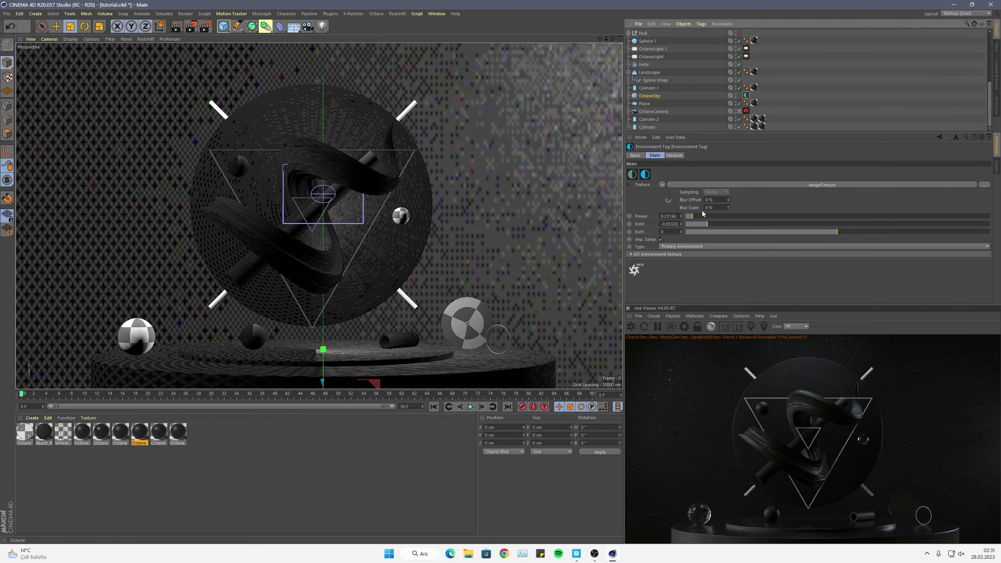
drag(694, 217, 809, 231)
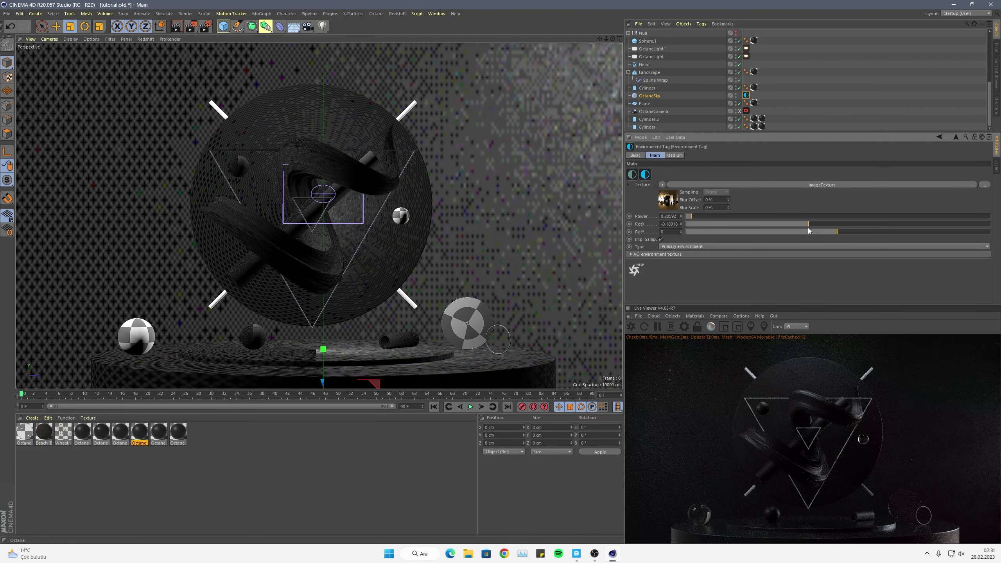
key(ctrl+z)
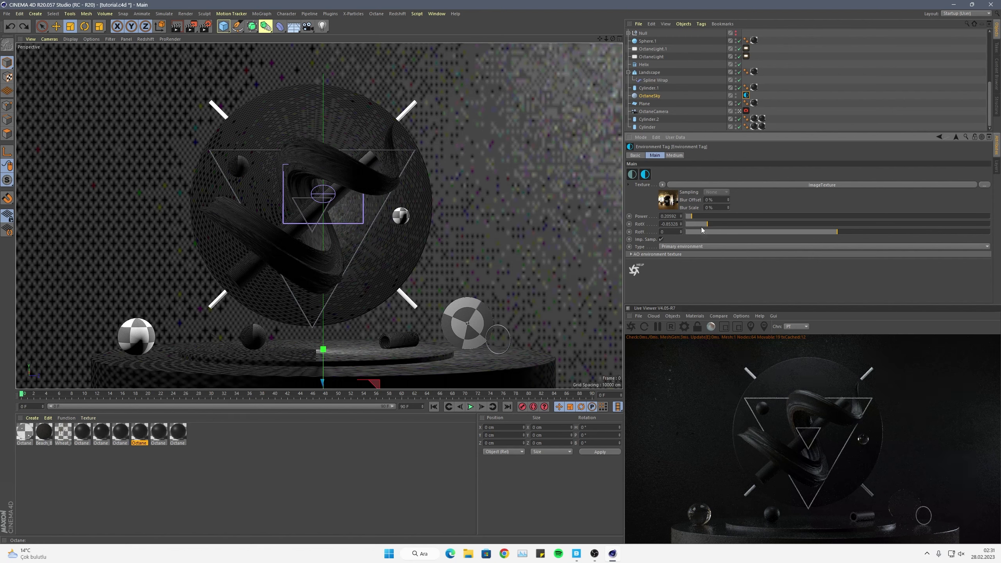
drag(702, 230, 688, 220)
key(ctrl+z)
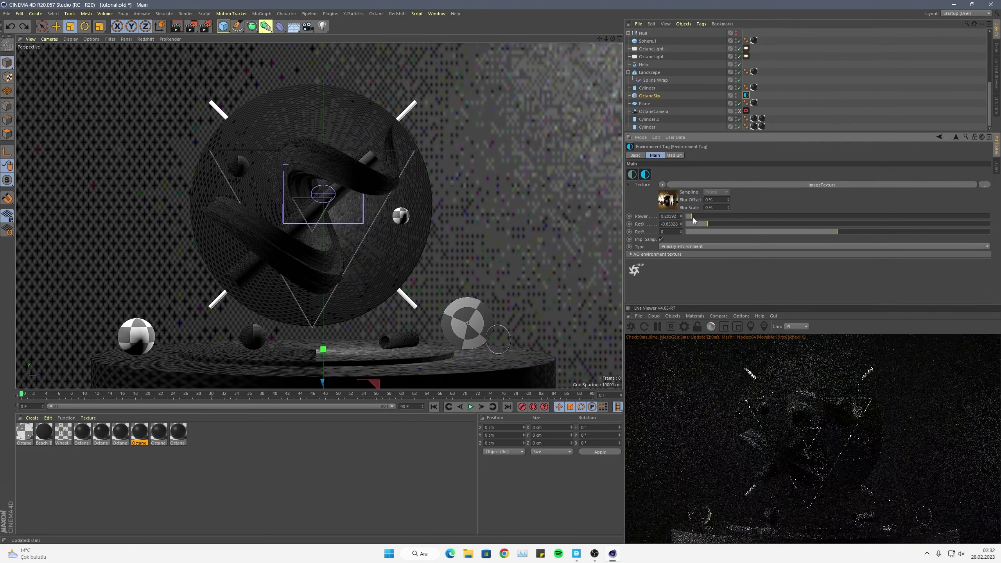
key(ctrl+z)
drag(704, 217, 696, 217)
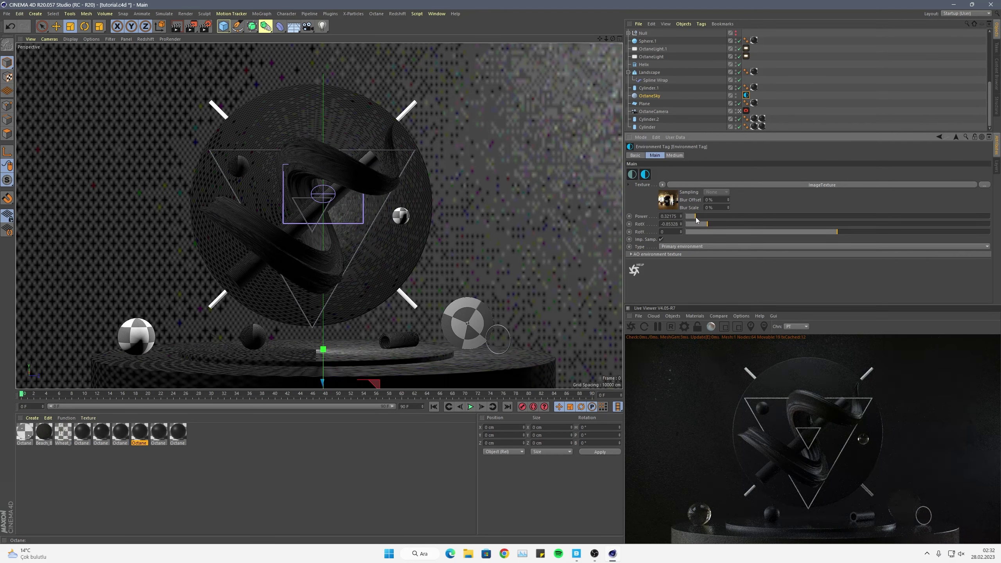
drag(696, 217, 693, 217)
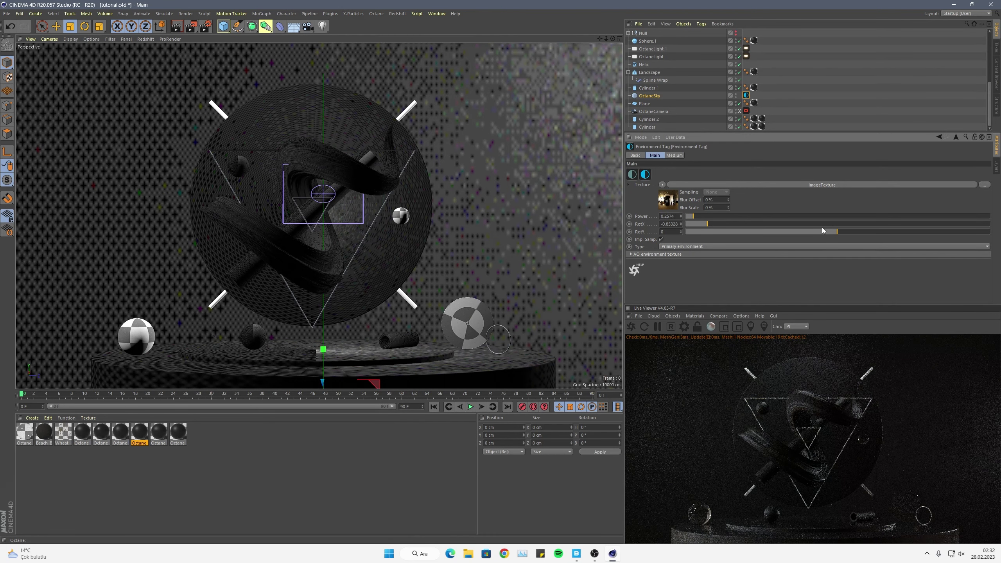
mouse_move(813, 232)
mouse_down()
mouse_move(844, 241)
mouse_move(827, 249)
mouse_move(835, 252)
mouse_up()
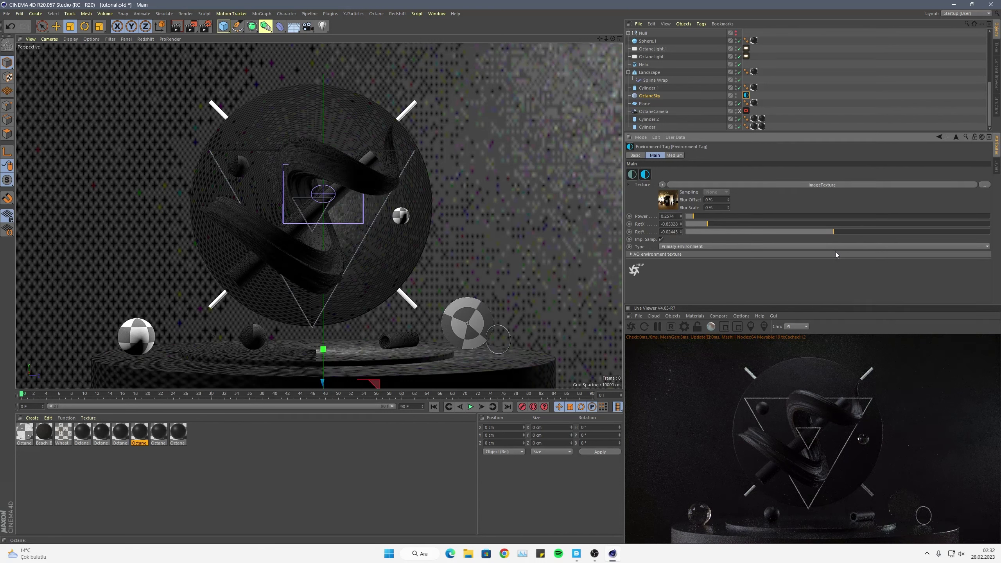
drag(840, 253, 840, 254)
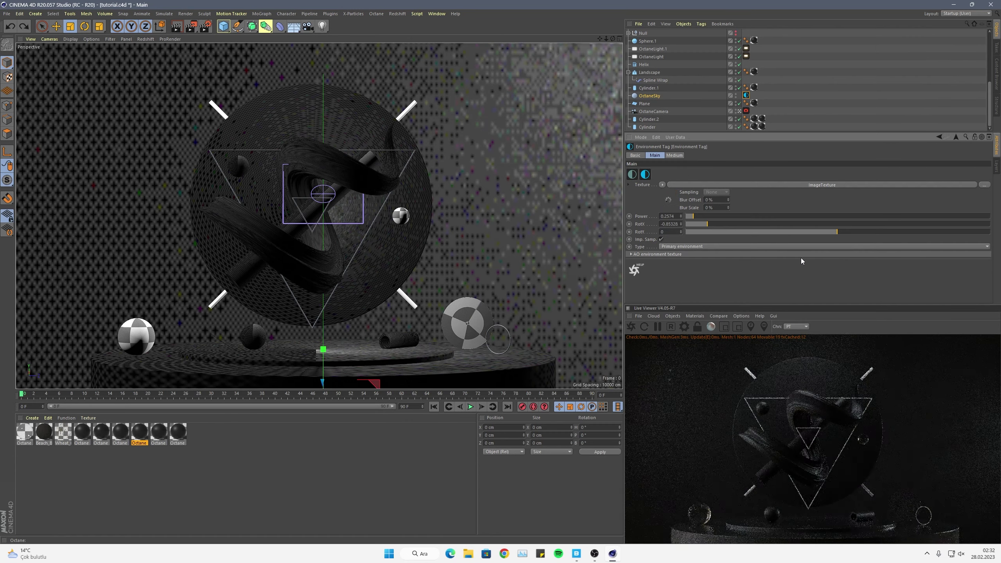
Enable the Octane camera imager with saturation 1.1 and a cream white point.
click(746, 111)
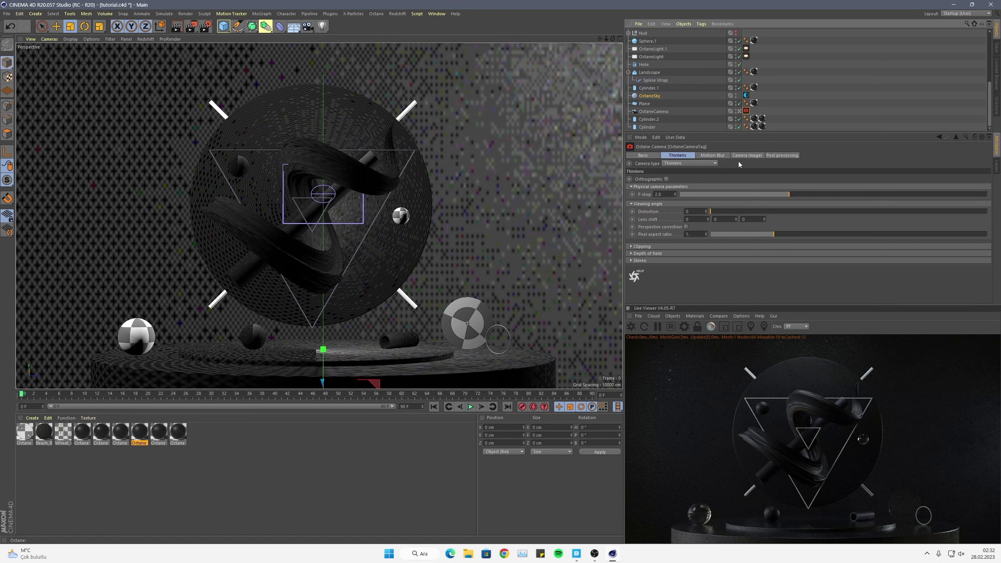
click(748, 155)
click(684, 180)
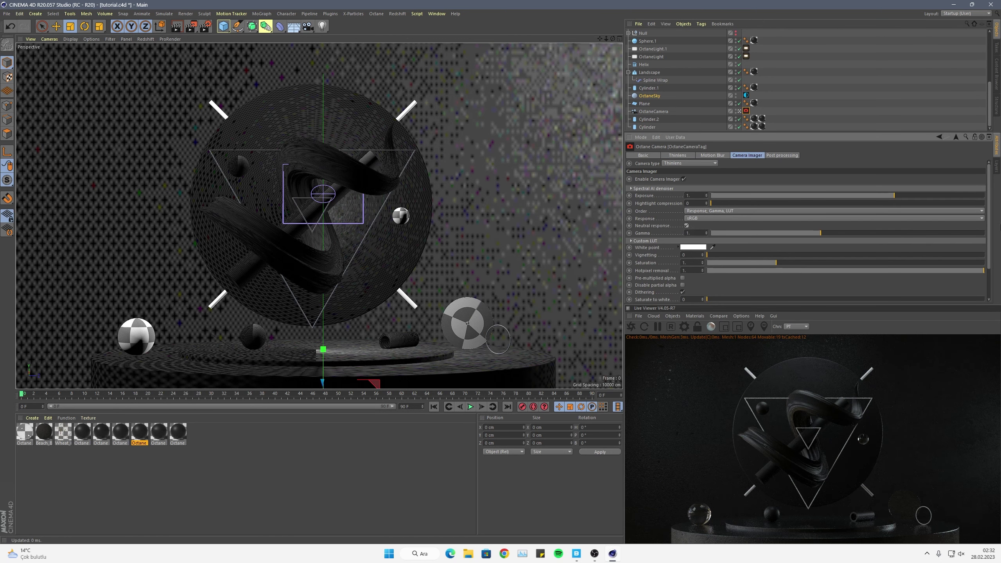
scroll(989, 222, down, 2)
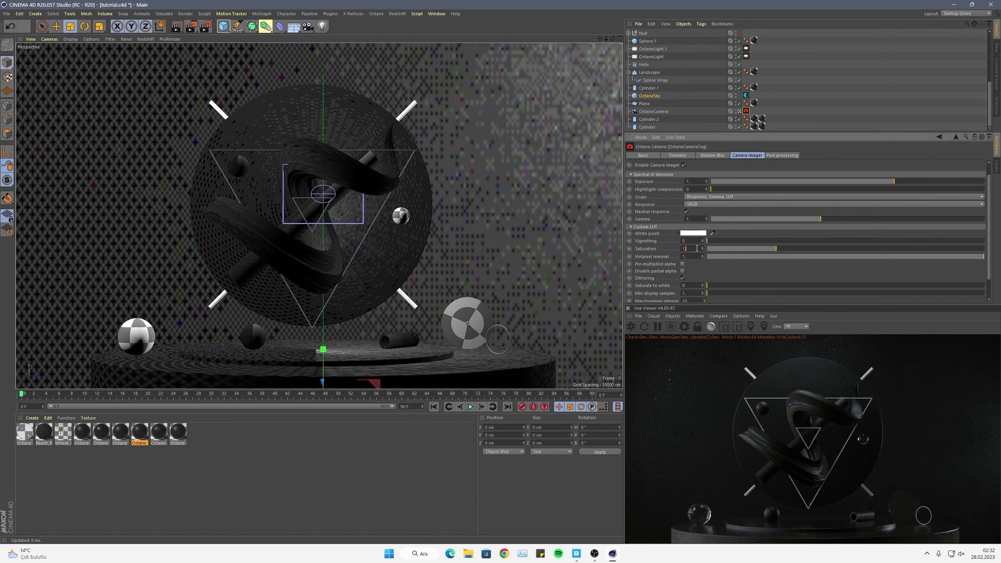
key(Return)
click(695, 234)
click(666, 232)
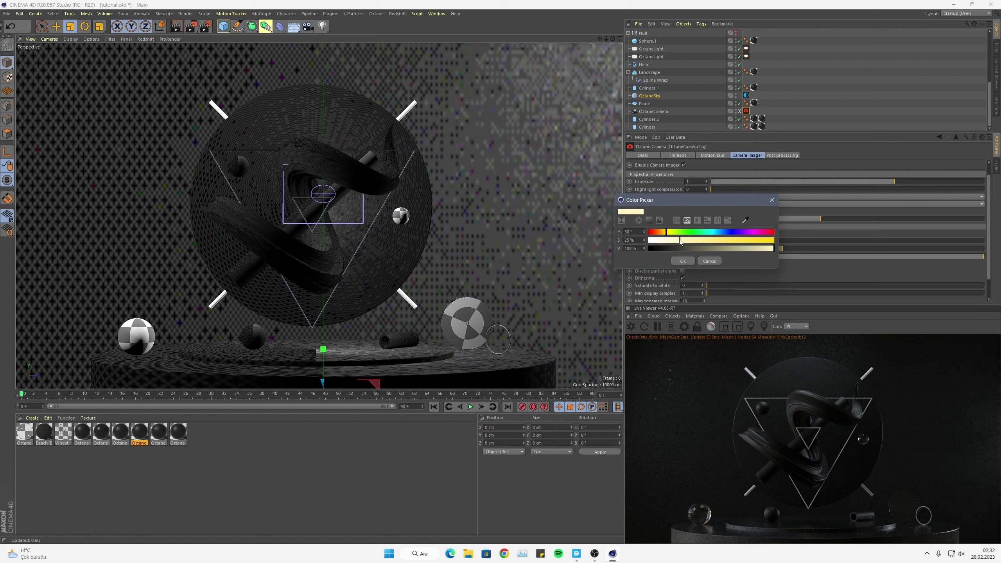
click(687, 263)
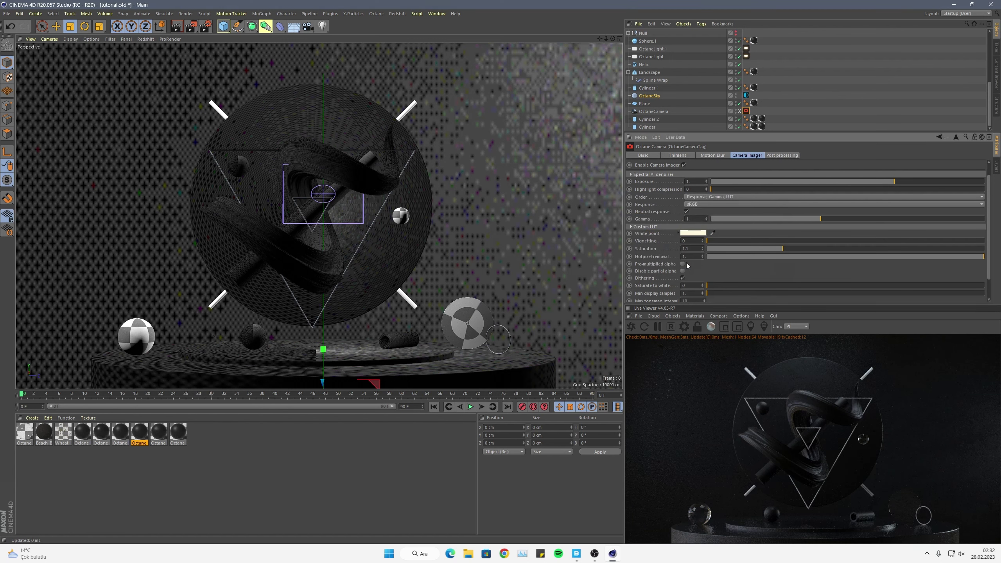
Add slight vignetting and adjust hot pixel removal.
mouse_move(719, 241)
mouse_down()
mouse_move(746, 240)
mouse_move(737, 239)
mouse_up()
mouse_move(975, 256)
mouse_down()
mouse_move(894, 266)
mouse_move(913, 242)
mouse_up()
scroll(896, 263, down, 2)
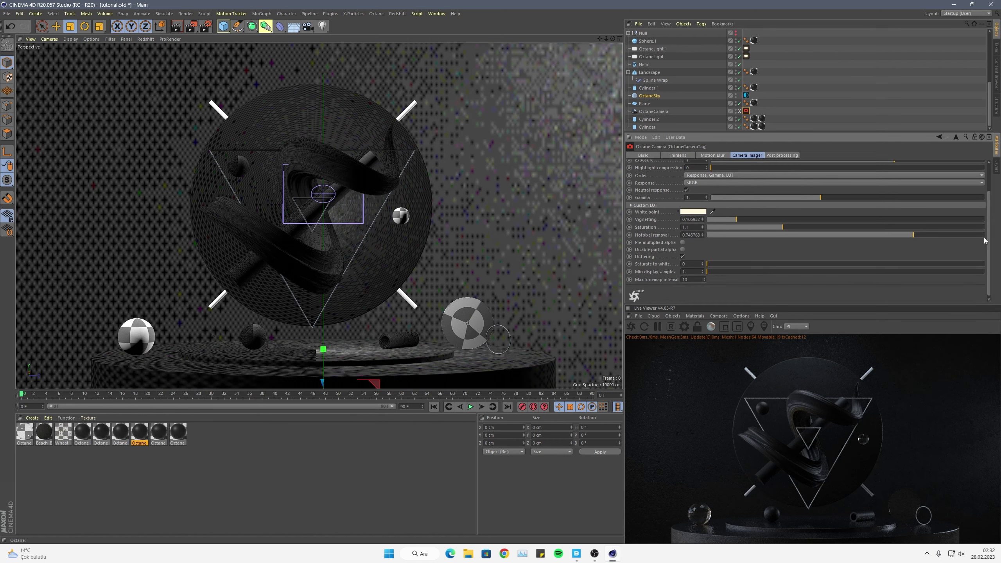
scroll(985, 240, up, 3)
Set the imager exposure to about 1.13 and gamma to about 1.04.
drag(893, 196, 895, 196)
click(824, 234)
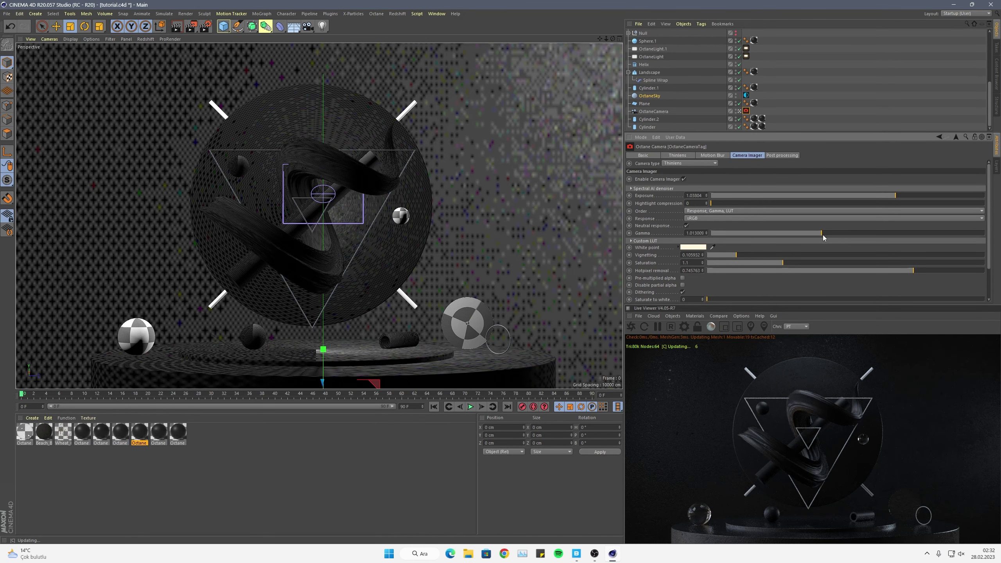
drag(825, 235, 821, 236)
drag(899, 196, 884, 197)
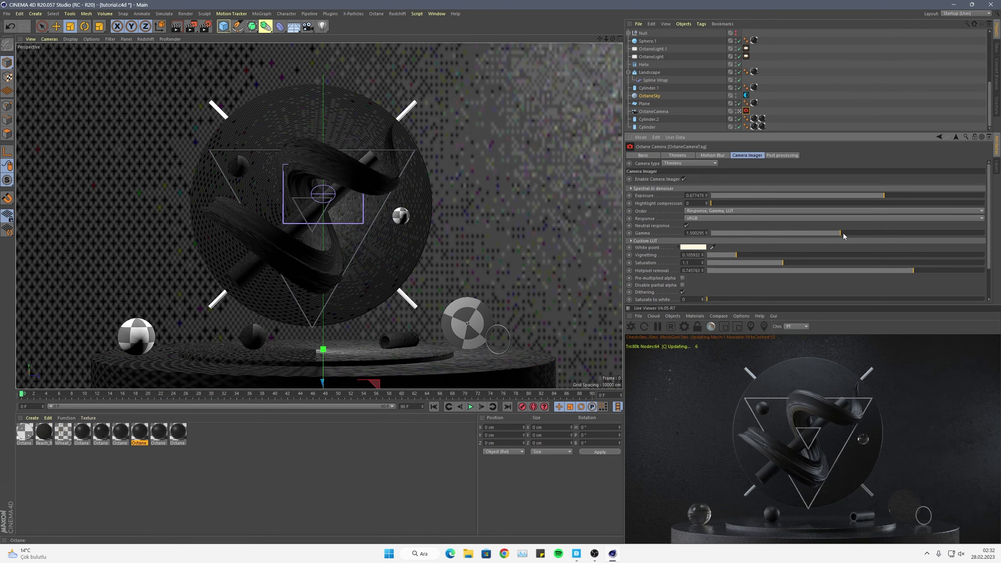
key(ctrl+z)
key(ctrl+z)
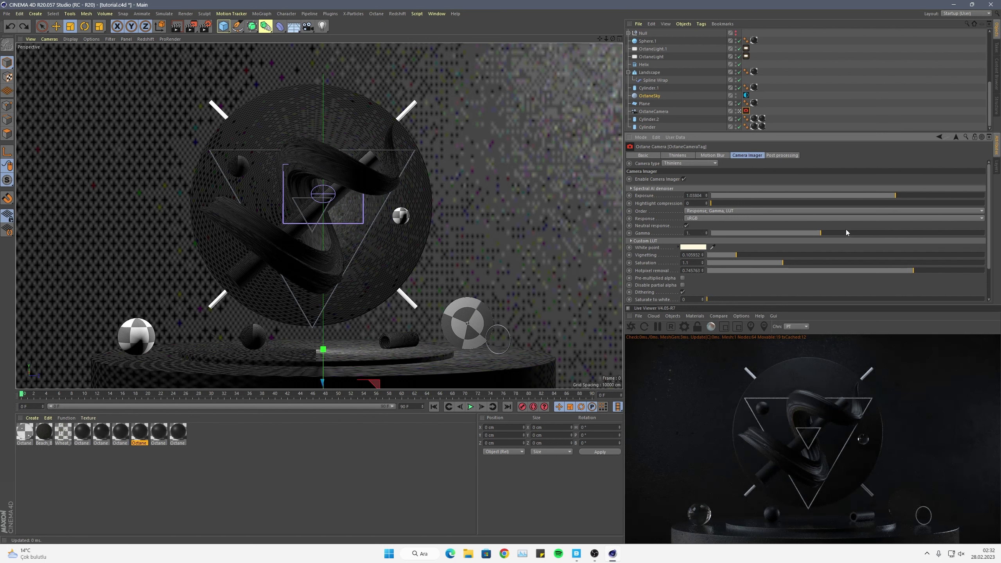
key(ctrl+z)
drag(896, 196, 898, 196)
drag(824, 233, 824, 235)
Open the Helix and try different start radius, start angle and end radius values, undoing them.
click(342, 177)
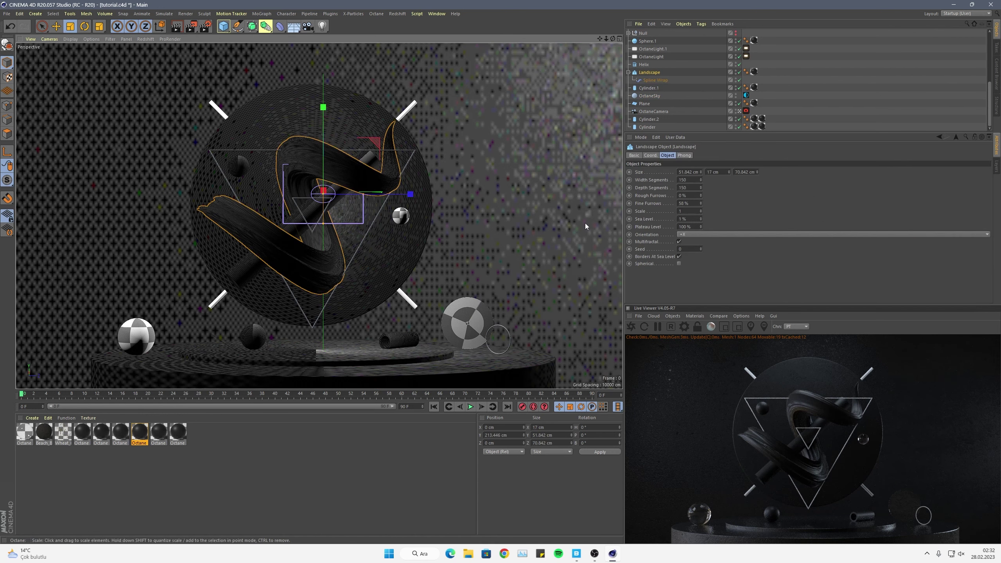
click(655, 80)
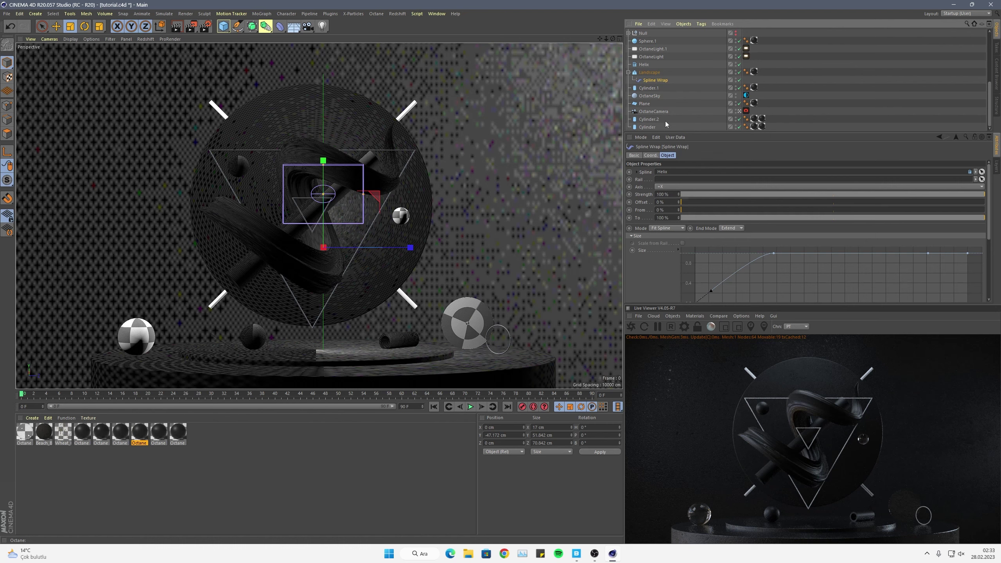
double_click(710, 173)
text(6)
key(Return)
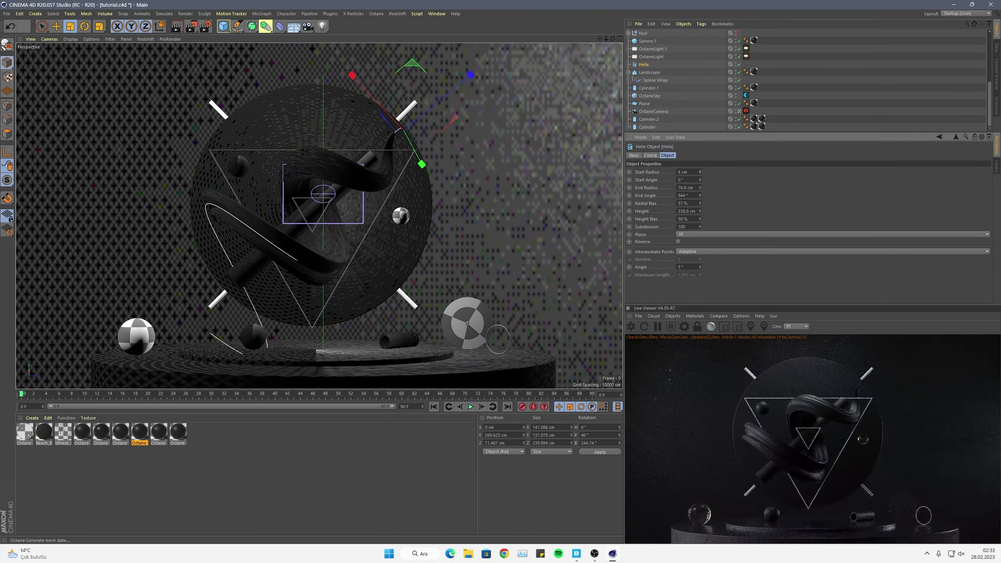
text(0)
key(Return)
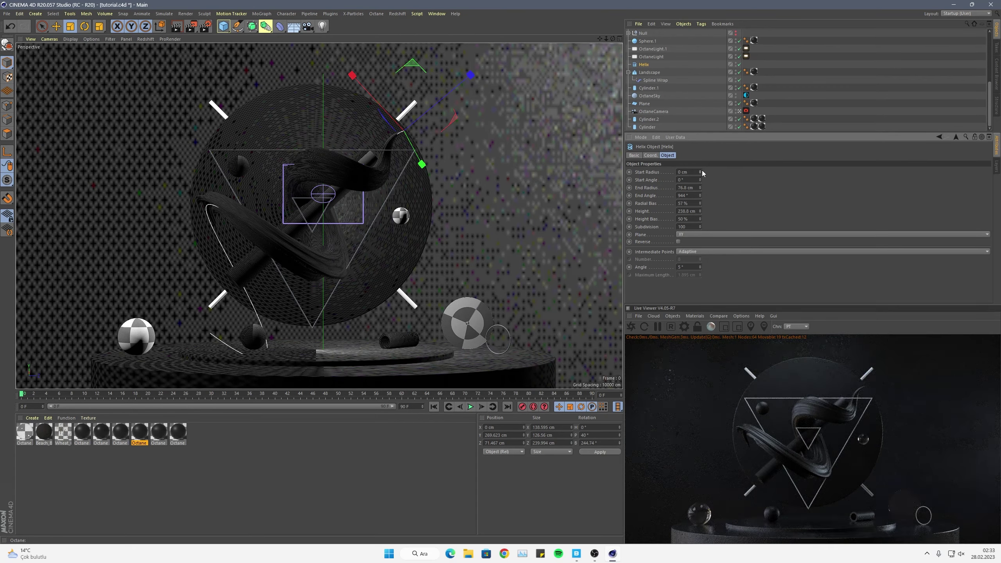
drag(701, 181, 701, 185)
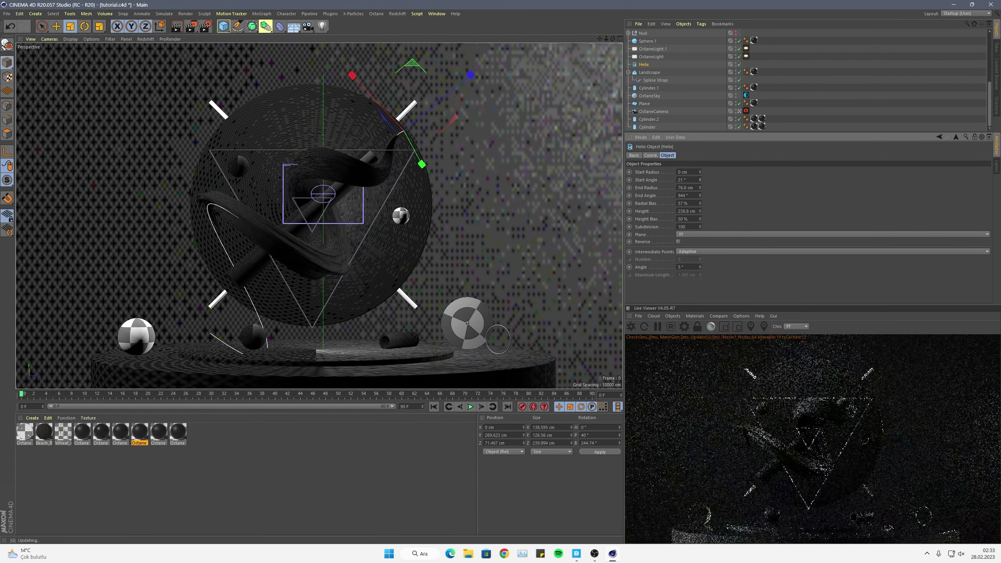
key(ctrl+z)
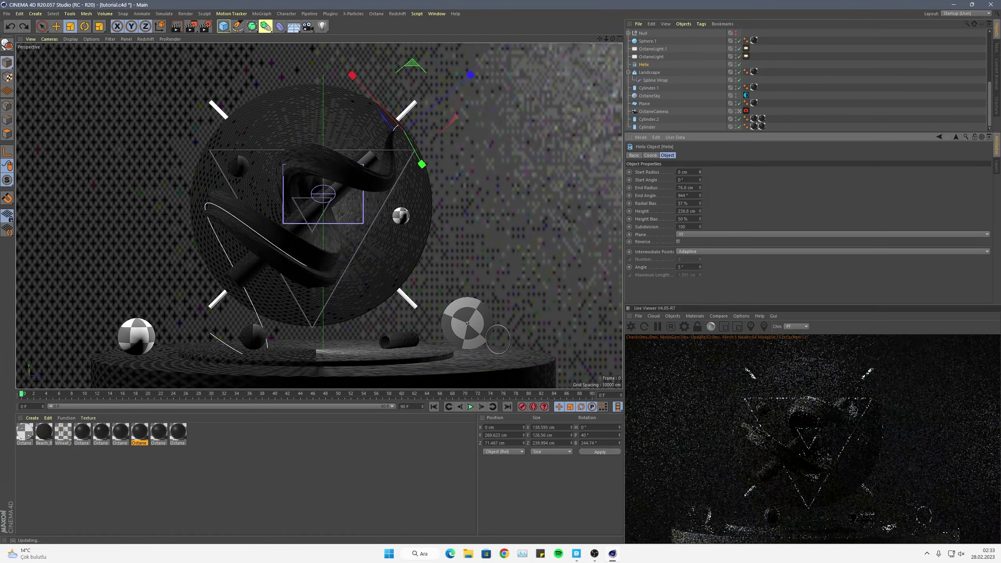
drag(700, 188, 701, 196)
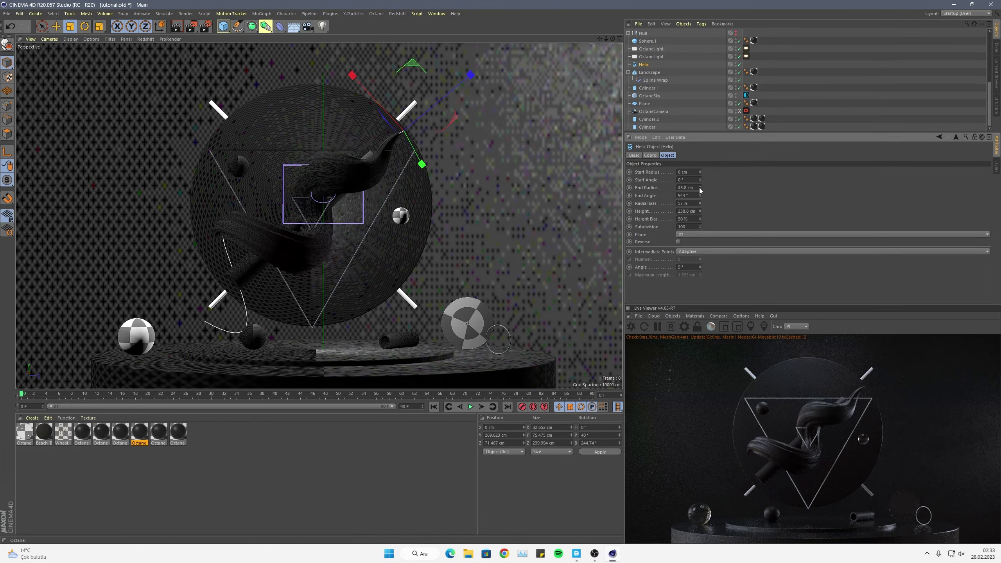
key(ctrl+z)
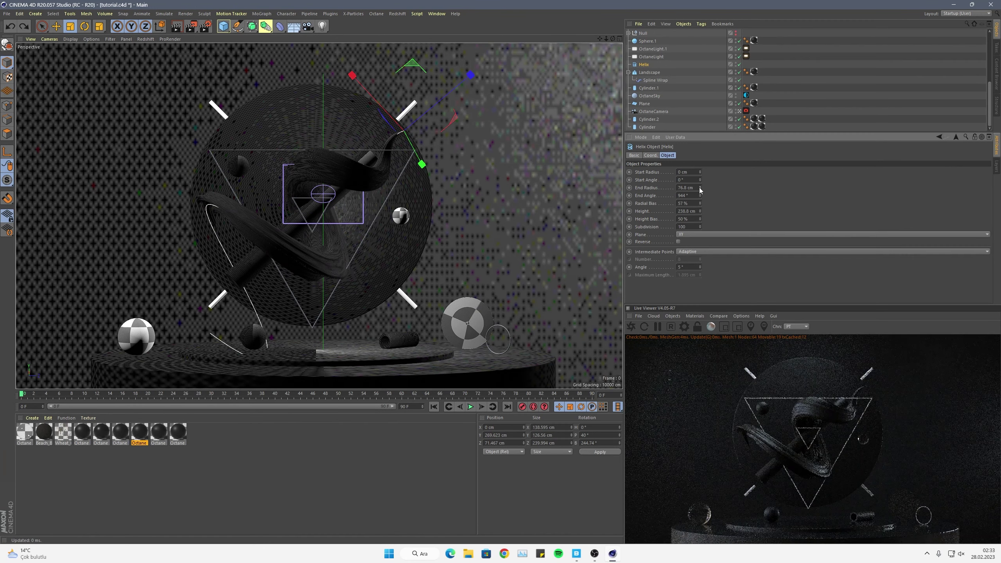
key(ctrl+z)
Set the Helix end radius to 43.8 cm, keeping the 13 cm start radius.
drag(700, 189, 700, 162)
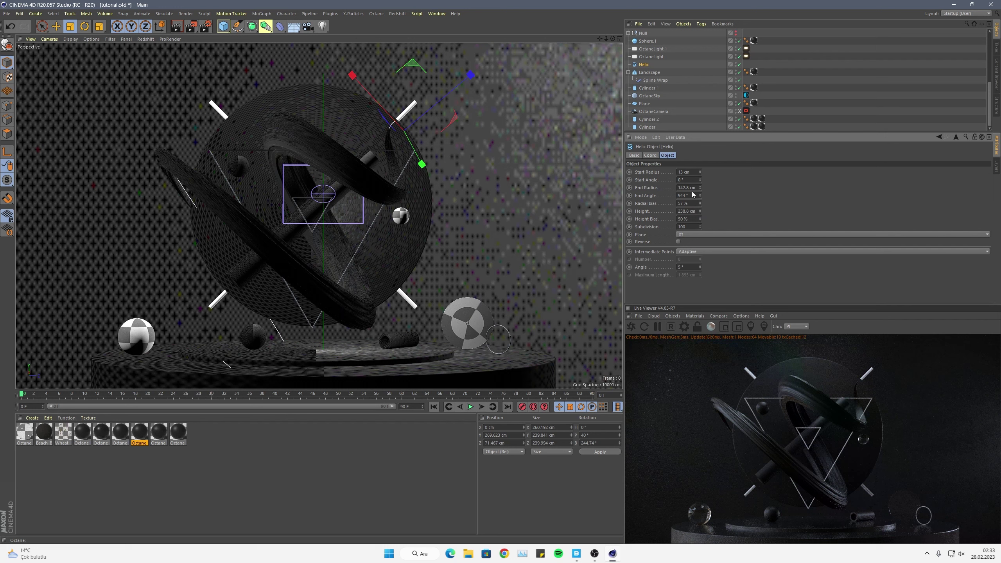
key(ctrl+z)
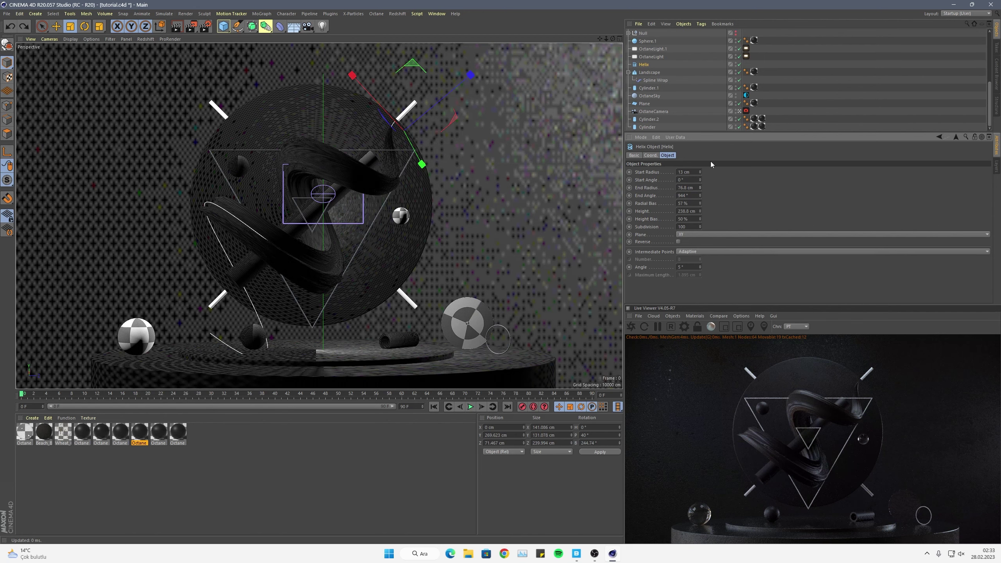
drag(700, 196, 701, 185)
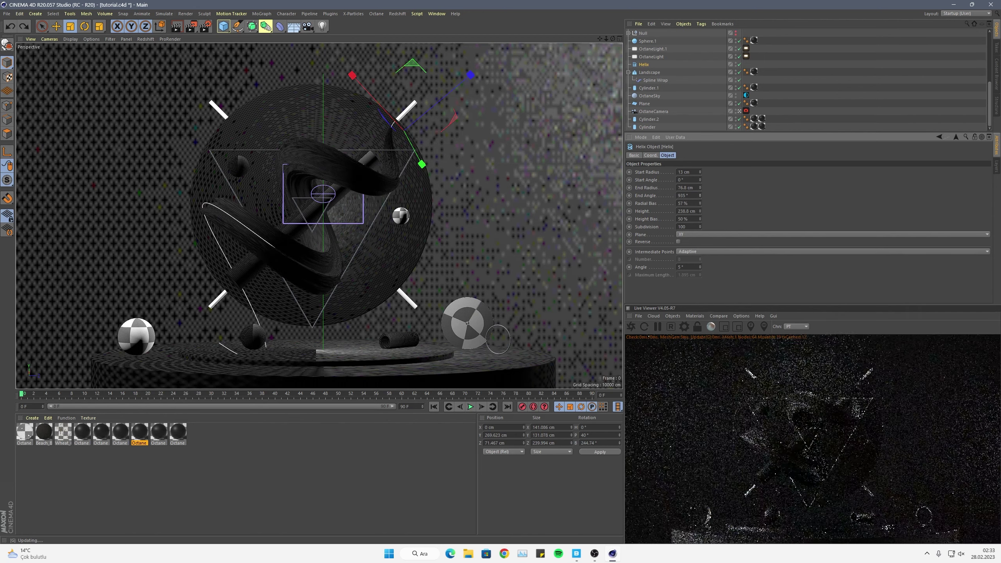
key(ctrl+z)
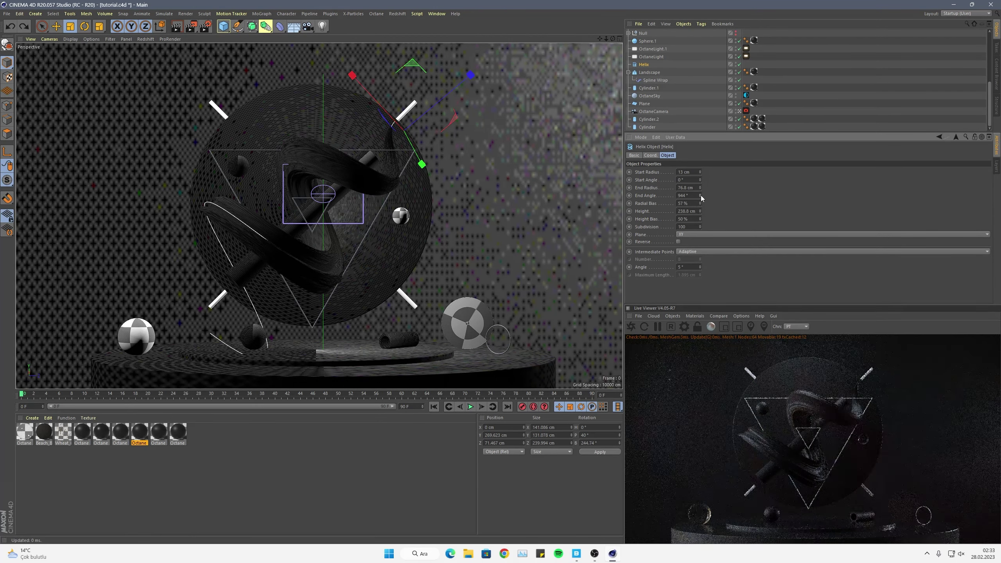
key(ctrl+z)
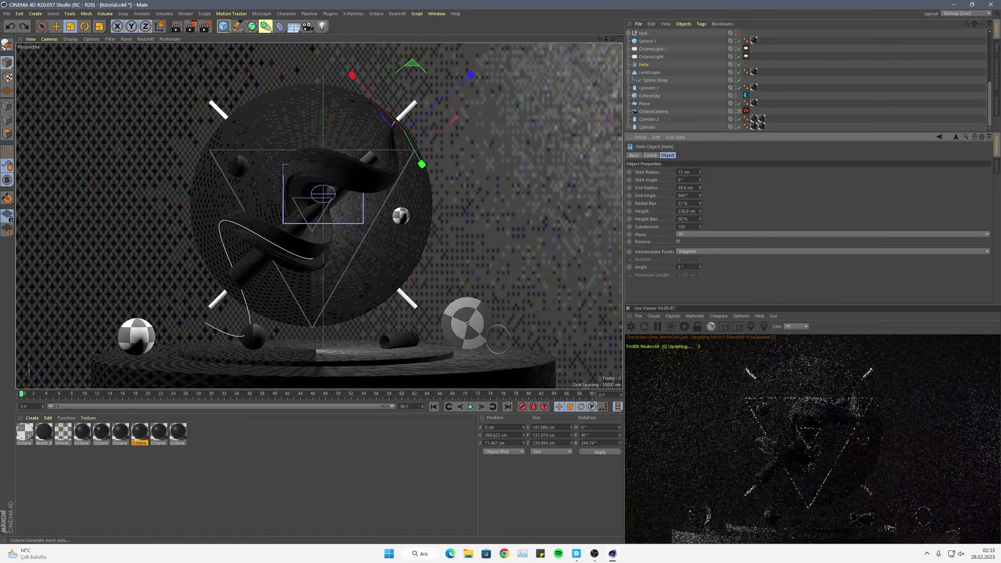
drag(701, 187, 701, 188)
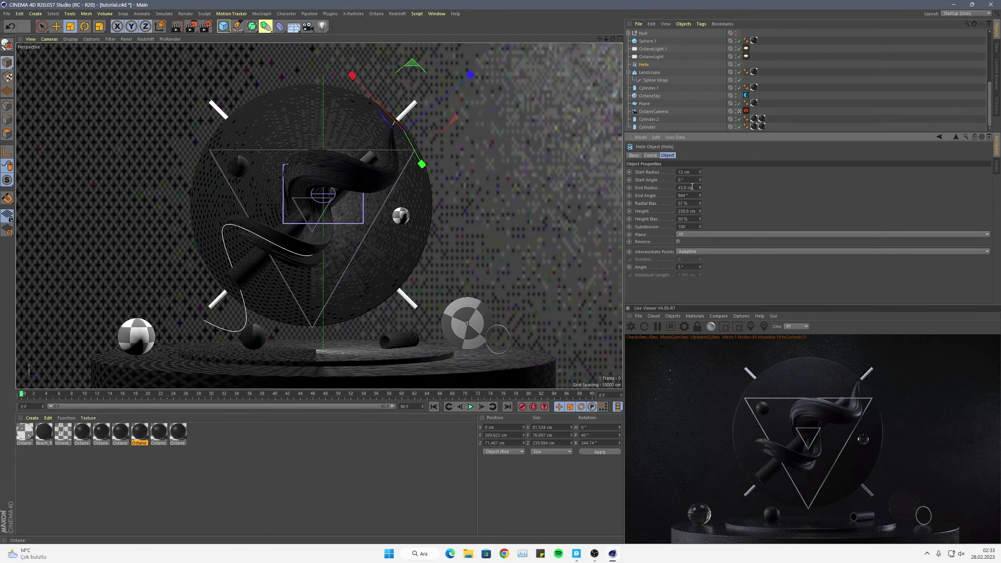
click(258, 265)
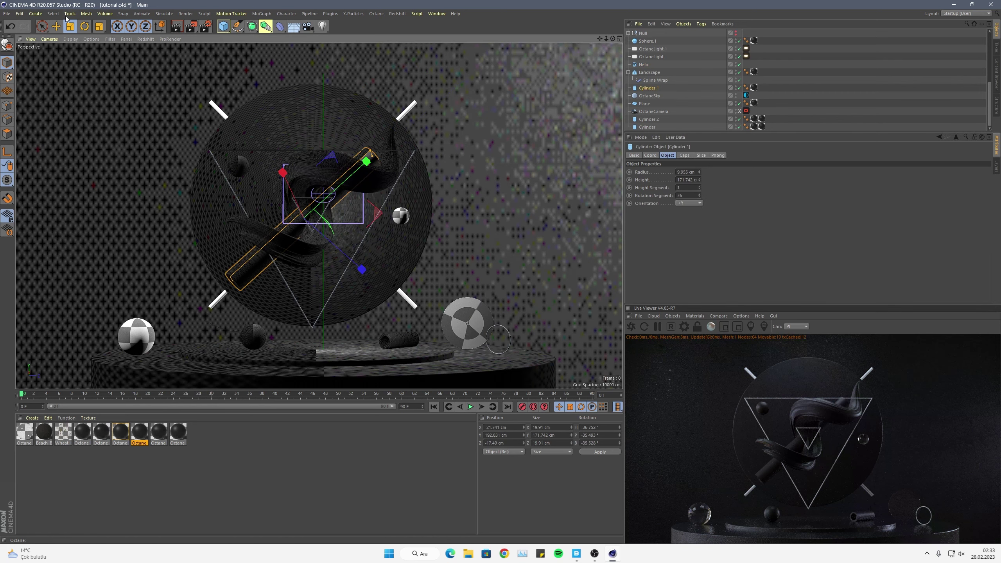
Move Cylinder.1 to X -11.273 cm and Z -17.49 cm, then select the Landscape ribbon.
key(e)
drag(304, 197, 266, 191)
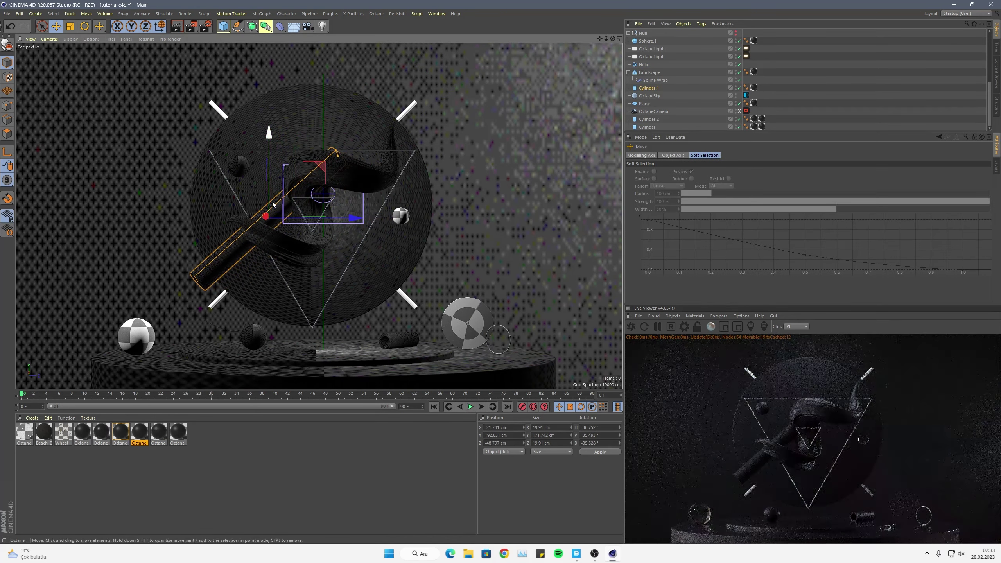
drag(332, 209, 257, 210)
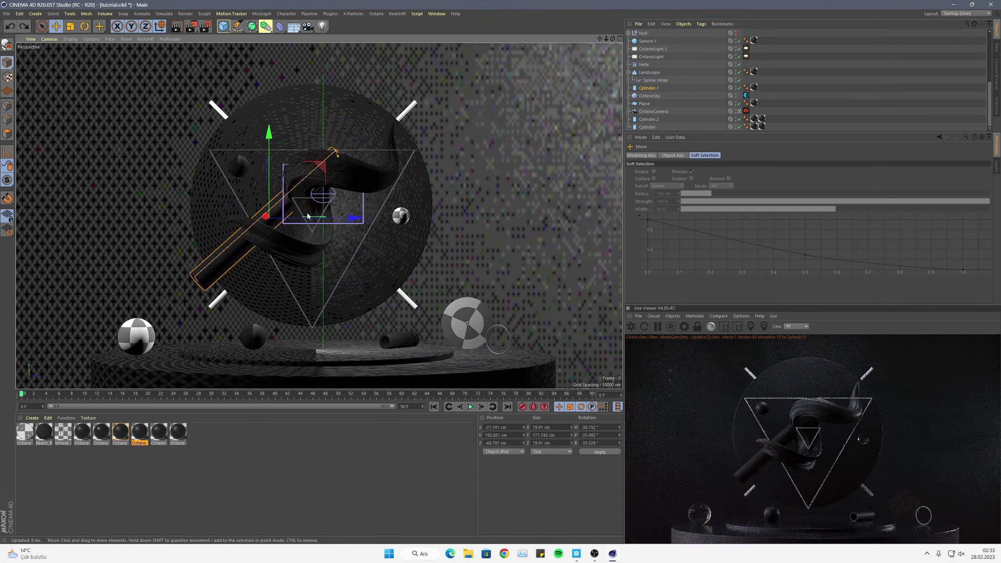
key(ctrl+z)
key(ctrl+z)
drag(326, 218, 336, 217)
drag(337, 218, 316, 222)
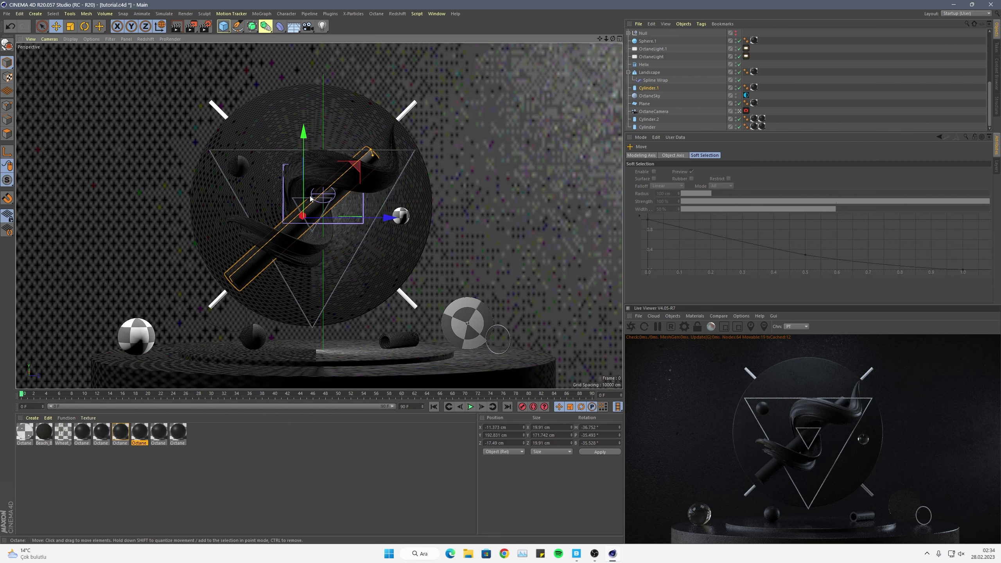
click(326, 174)
Make the Helix 282.8 cm tall and raise the ribbon and Helix slightly, to Y 275.169 cm.
click(702, 80)
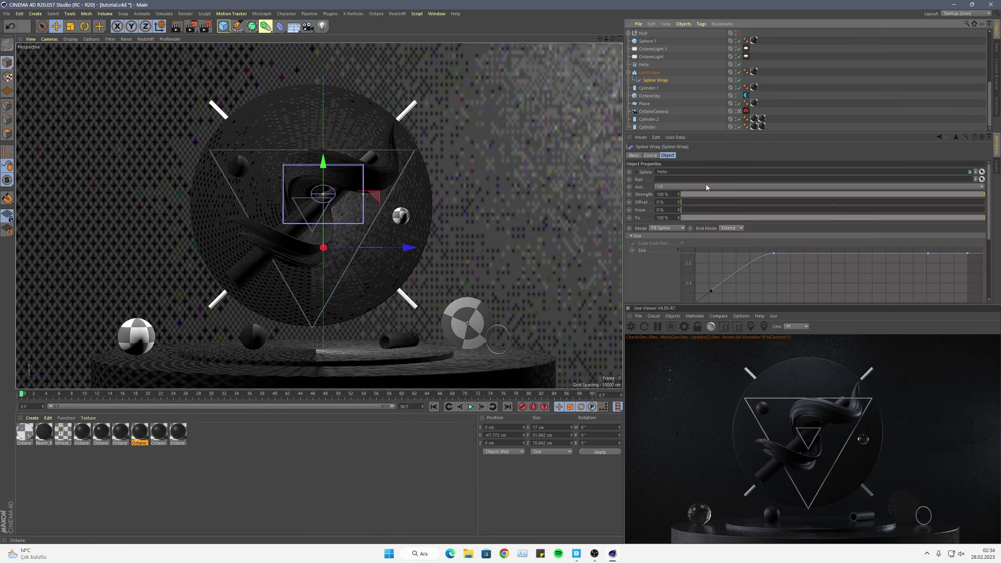
click(645, 64)
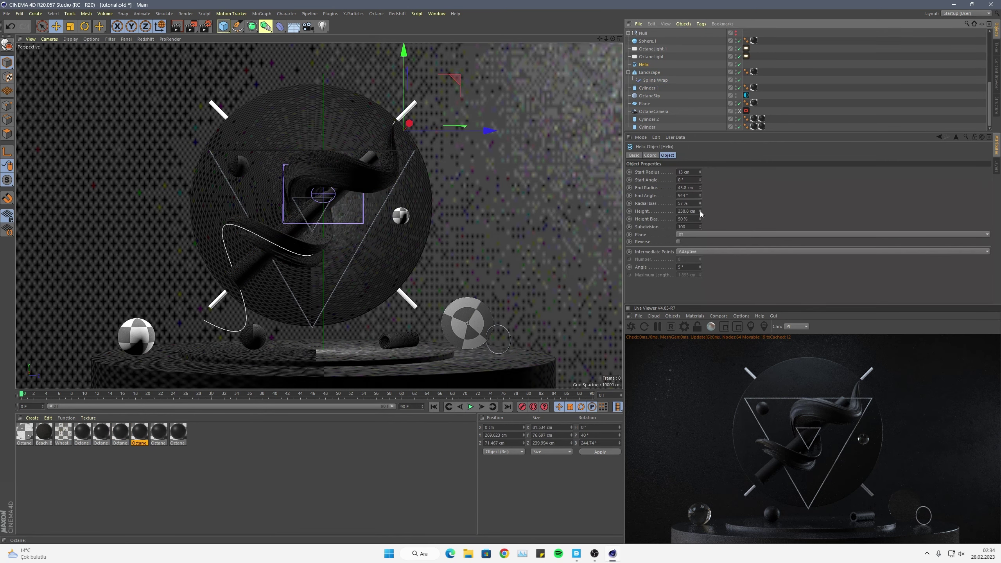
mouse_move(700, 212)
mouse_down()
mouse_move(700, 197)
mouse_move(700, 208)
mouse_up()
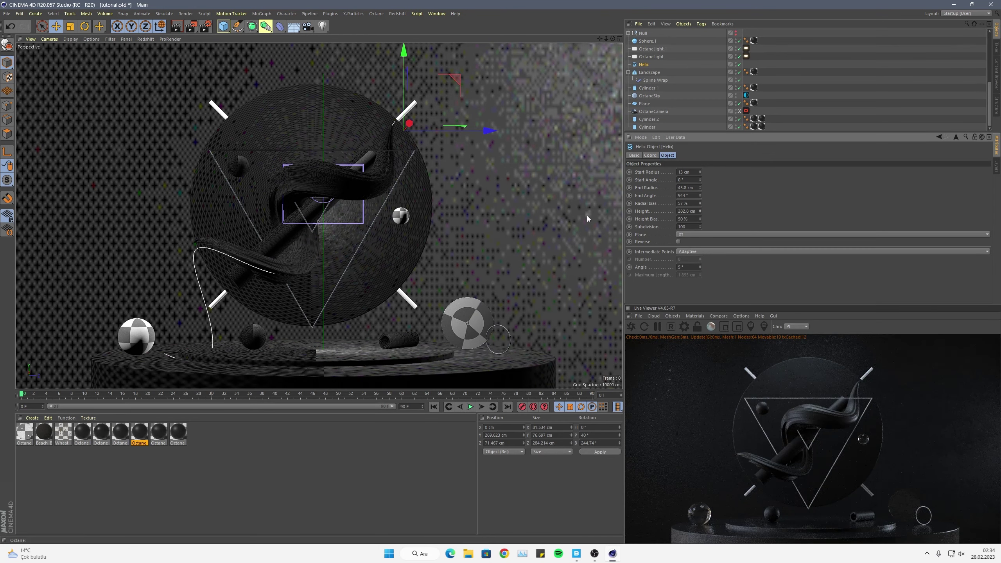
click(328, 188)
drag(321, 177, 322, 170)
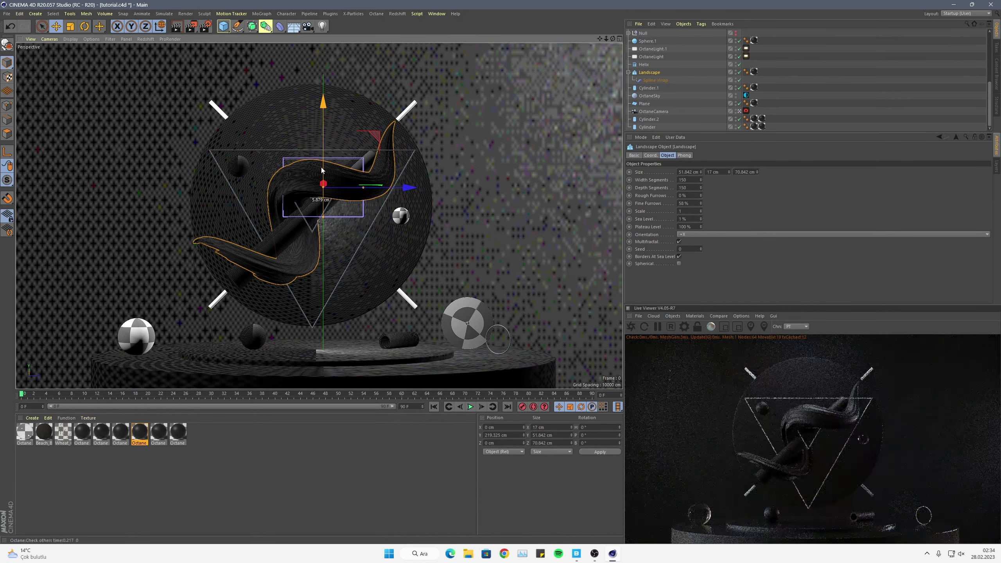
click(396, 165)
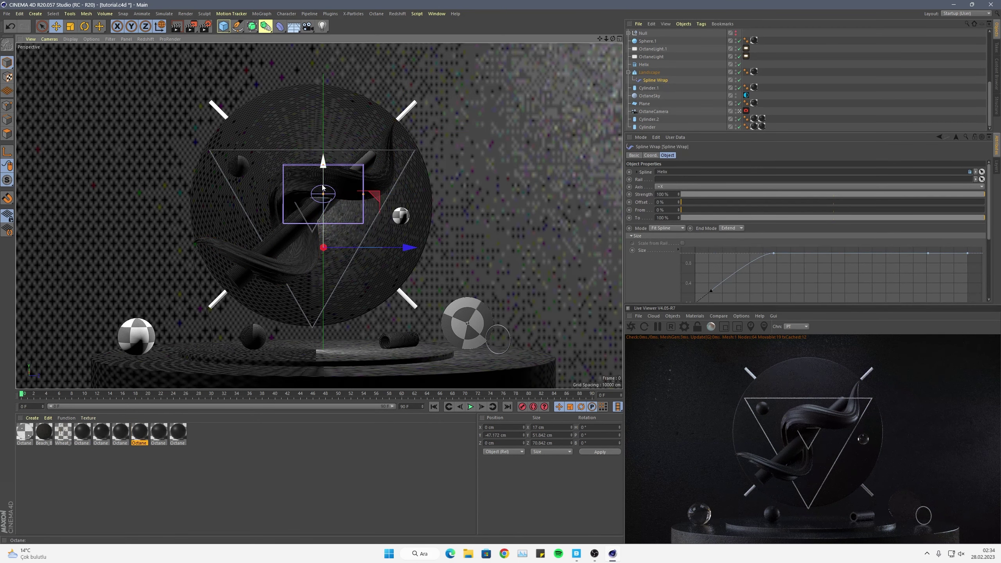
click(319, 200)
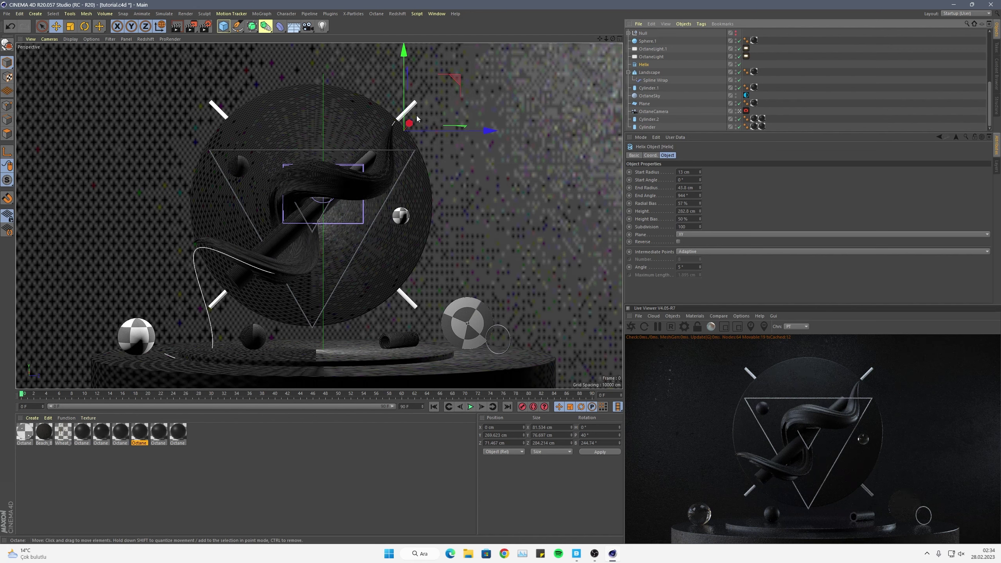
drag(404, 114, 403, 107)
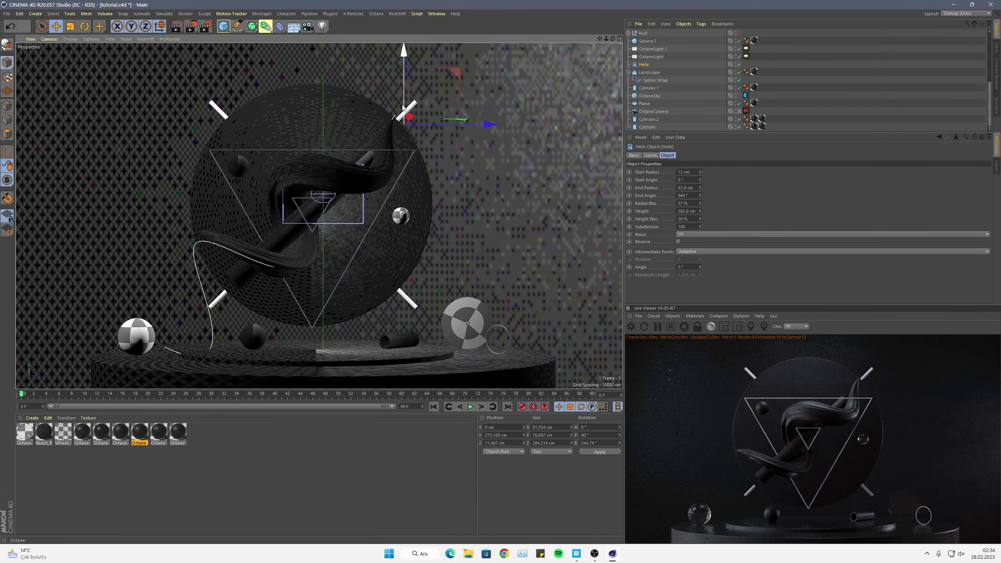
click(629, 72)
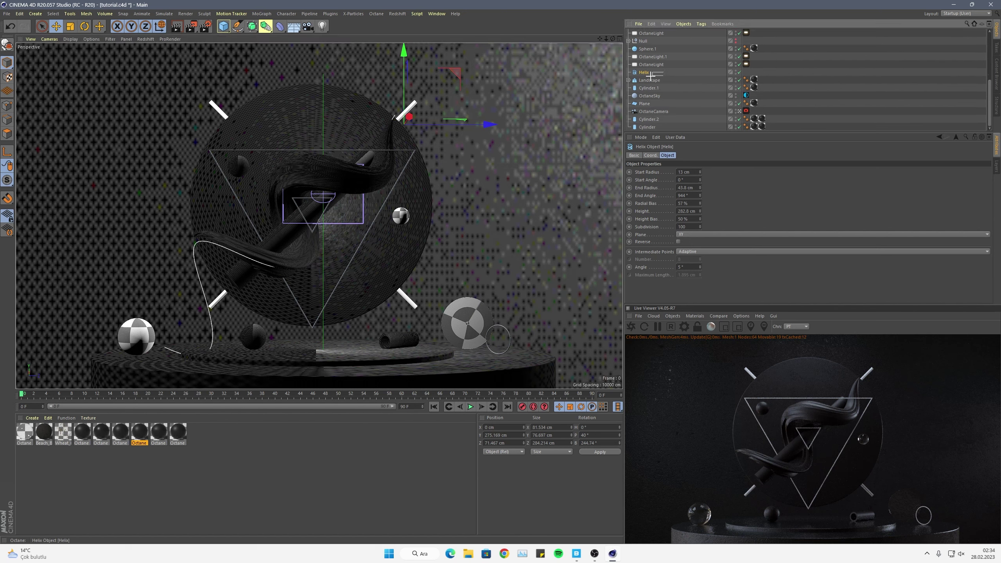
Duplicate Helix and Landscape, move Helix.1 right and down, and shrink its start and end radii.
ctrl+drag(651, 75, 651, 75)
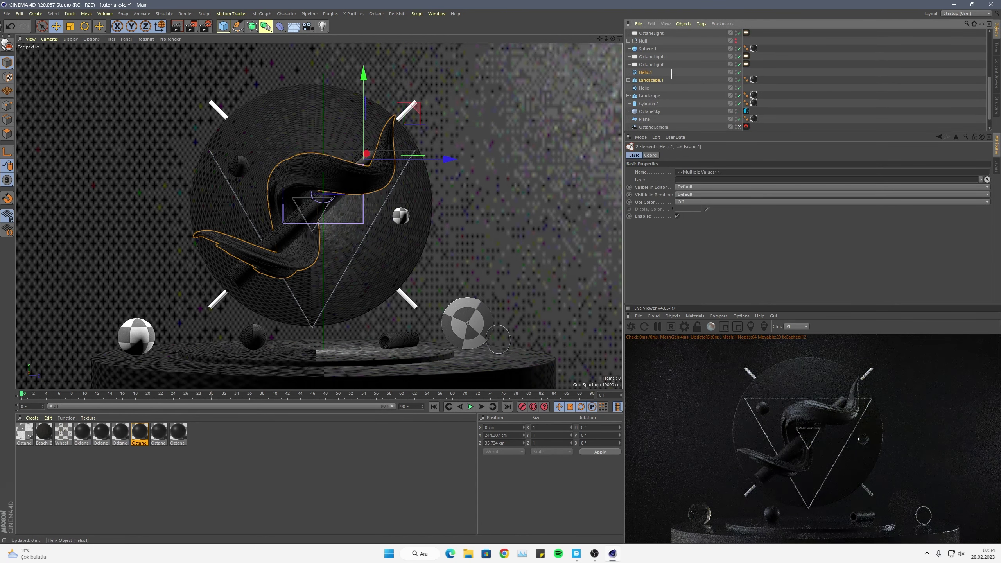
click(672, 74)
drag(448, 129, 515, 126)
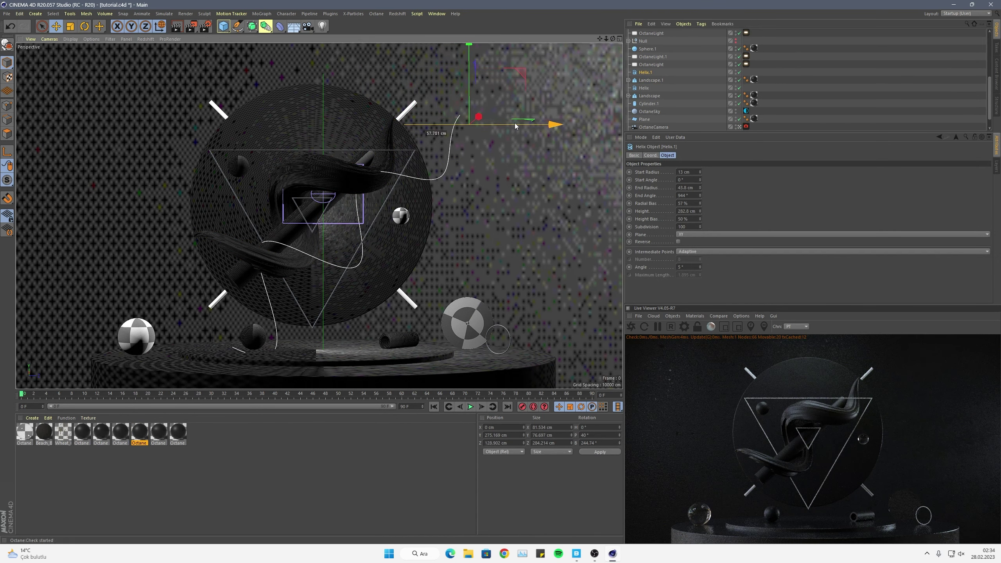
click(629, 81)
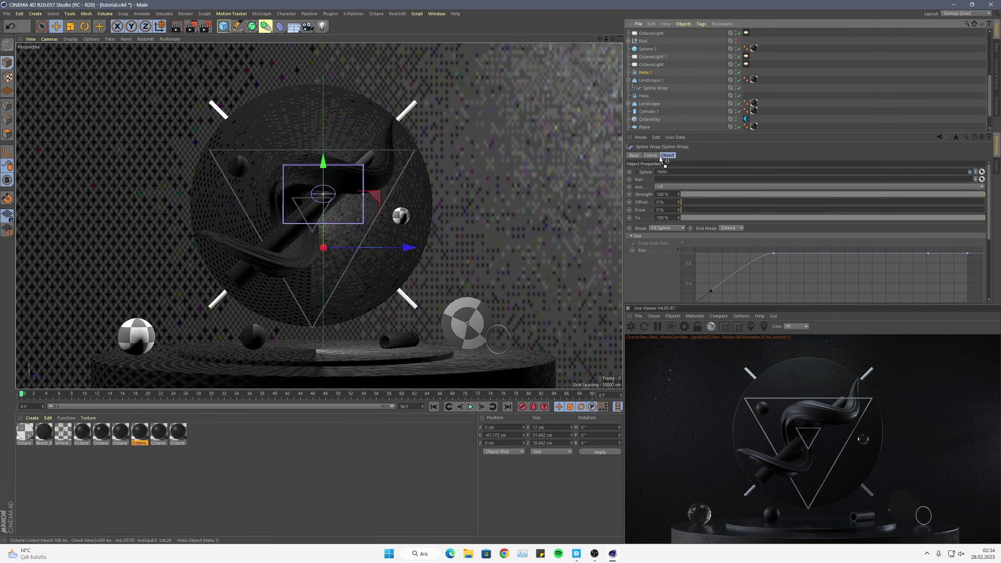
click(382, 194)
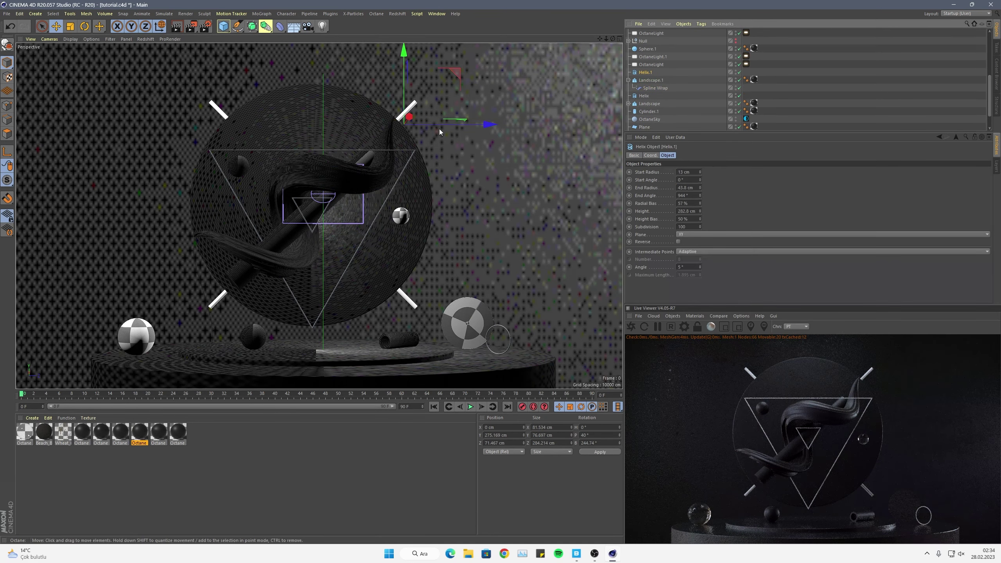
mouse_move(439, 129)
mouse_down()
mouse_move(489, 123)
mouse_move(566, 149)
mouse_move(568, 170)
mouse_up()
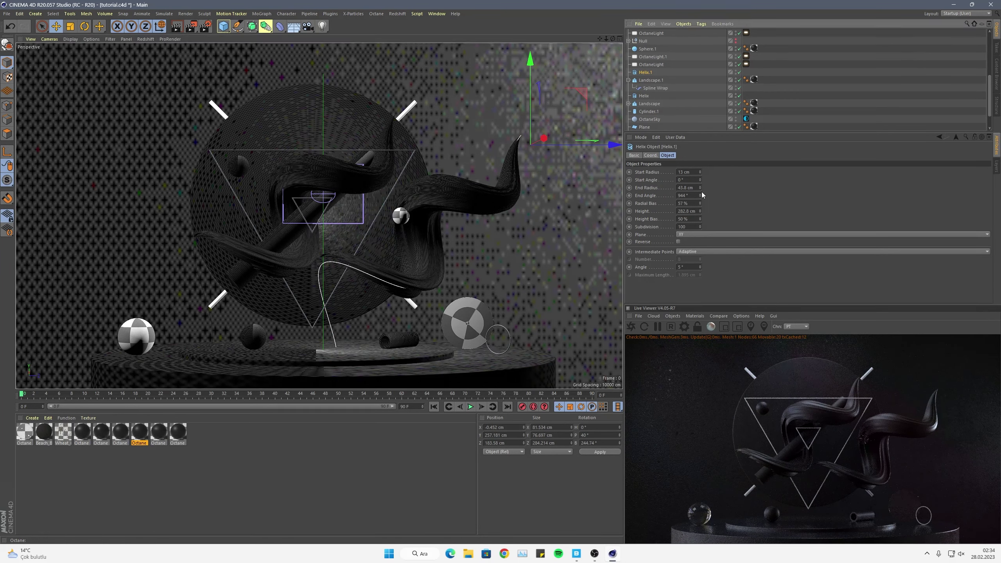
drag(700, 174, 695, 211)
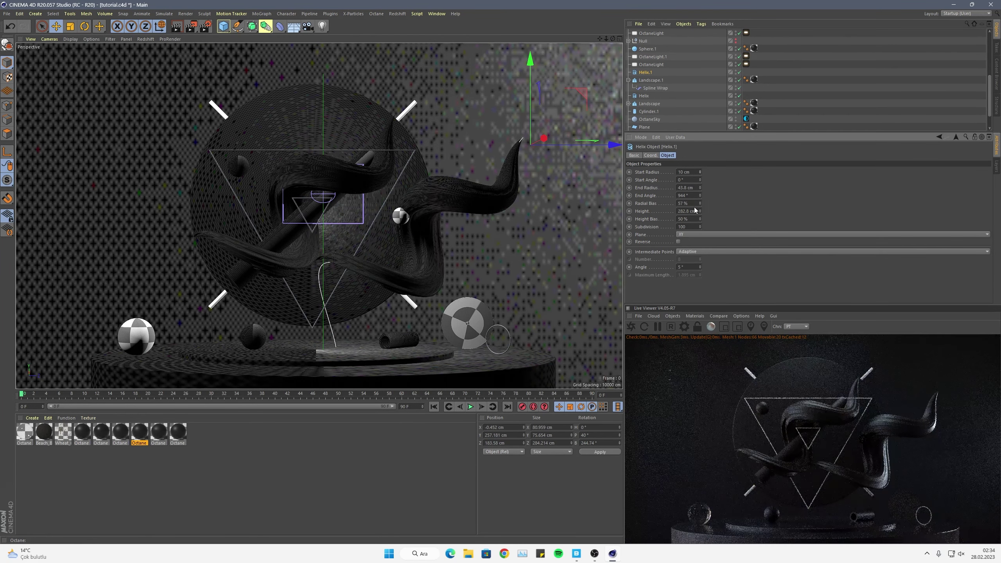
mouse_move(700, 189)
mouse_down()
mouse_move(700, 221)
mouse_move(700, 173)
mouse_move(700, 227)
mouse_move(700, 181)
mouse_move(700, 215)
mouse_up()
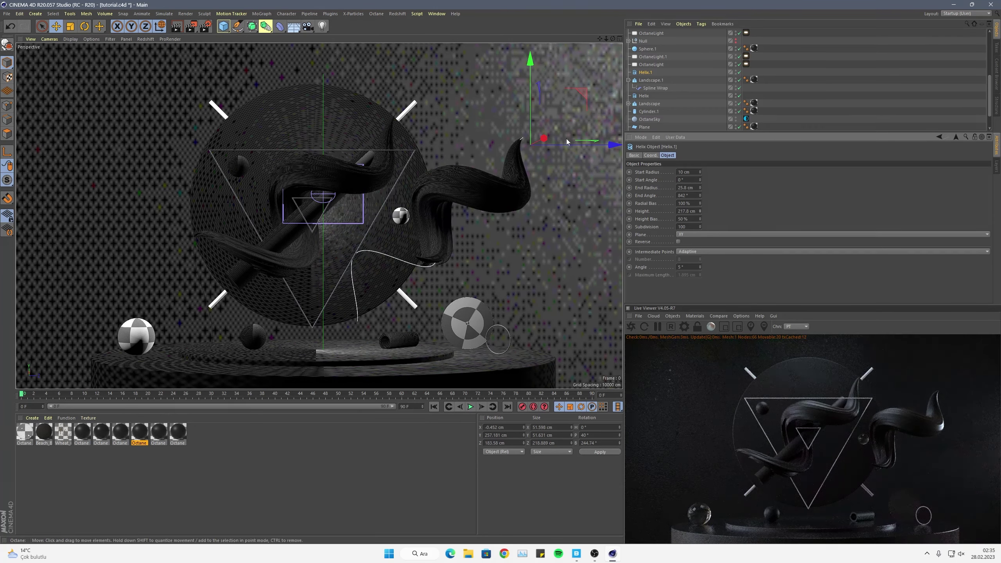
Rotate Helix.1 and slide it lower and to the left across the scene.
drag(560, 144, 324, 124)
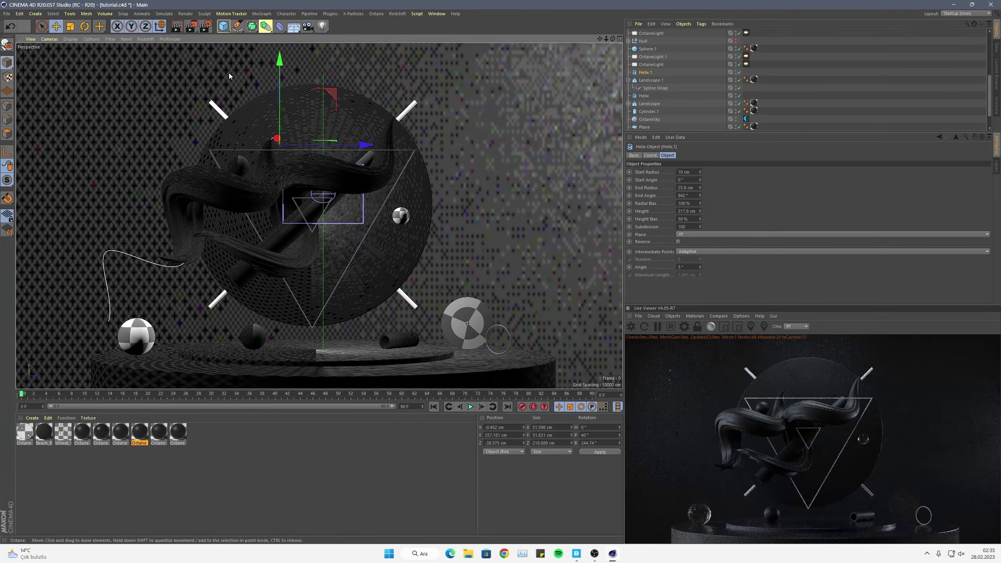
click(84, 26)
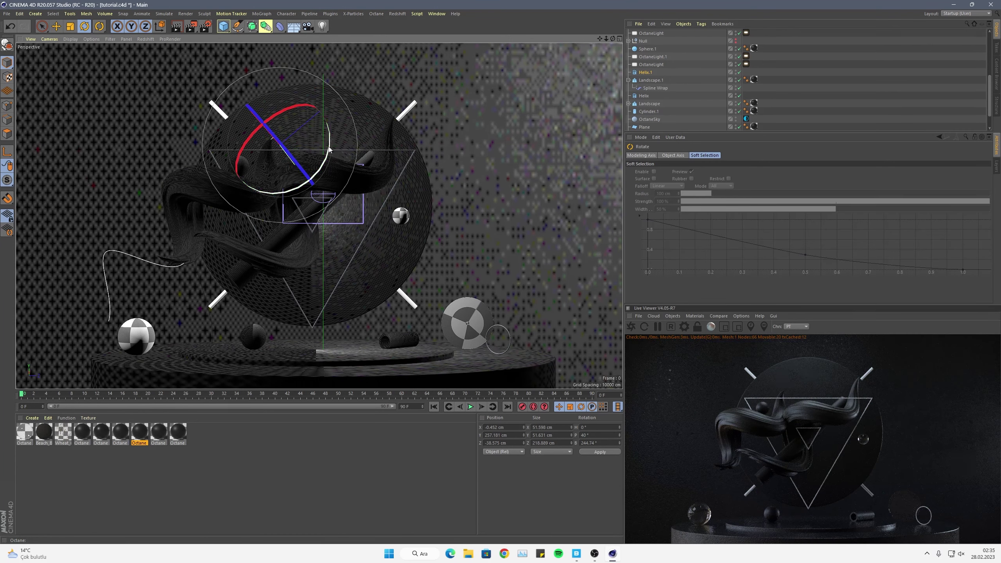
mouse_move(331, 149)
mouse_down()
mouse_move(300, 225)
mouse_move(276, 229)
mouse_up()
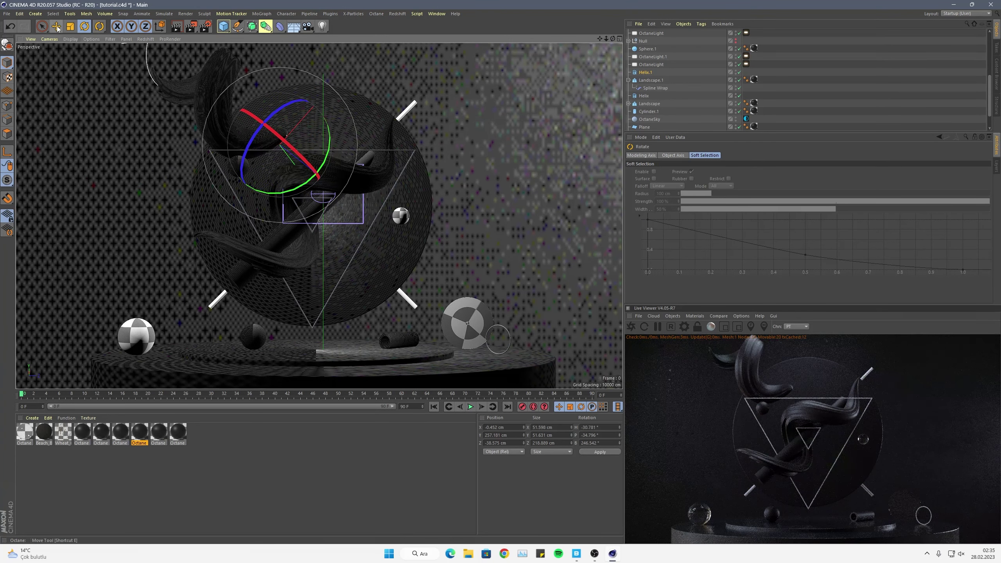
key(e)
drag(270, 131, 297, 176)
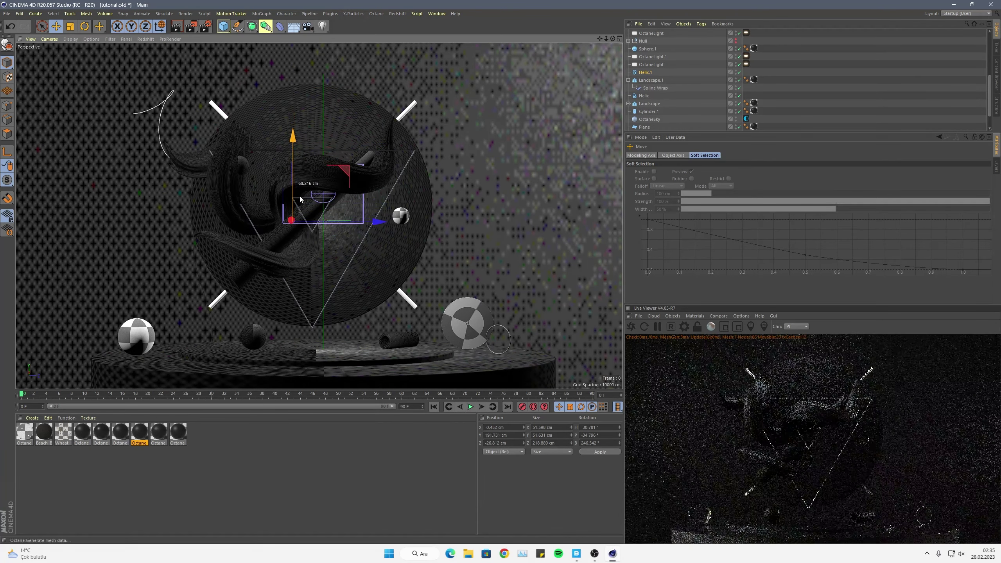
mouse_move(297, 180)
mouse_down()
mouse_move(316, 226)
mouse_move(348, 225)
mouse_up()
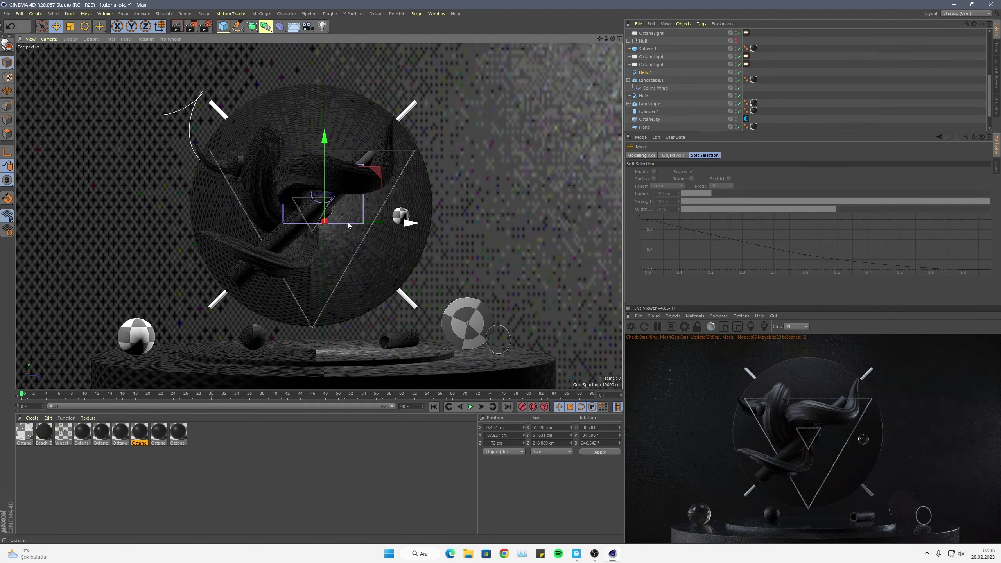
drag(352, 224, 456, 234)
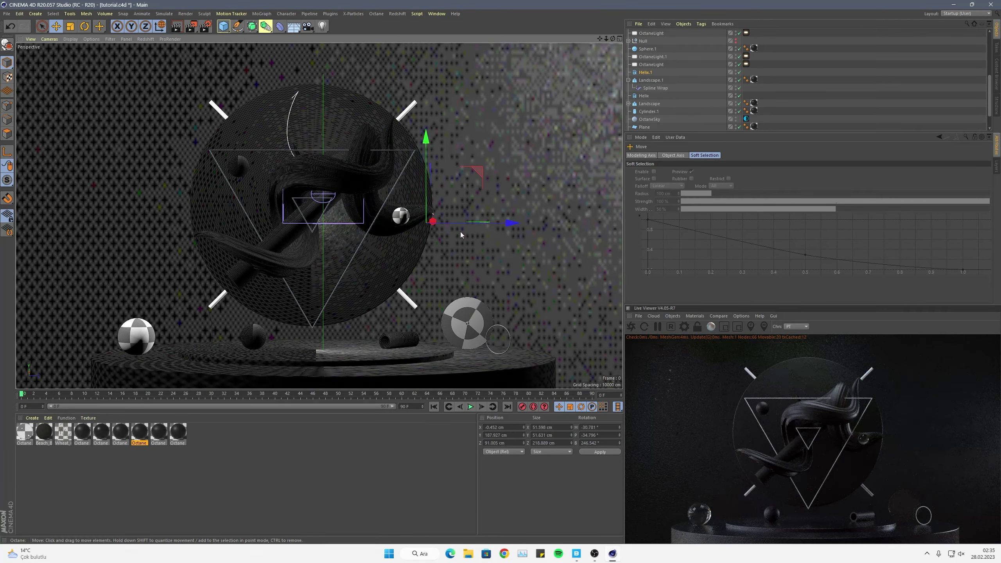
drag(472, 232, 523, 230)
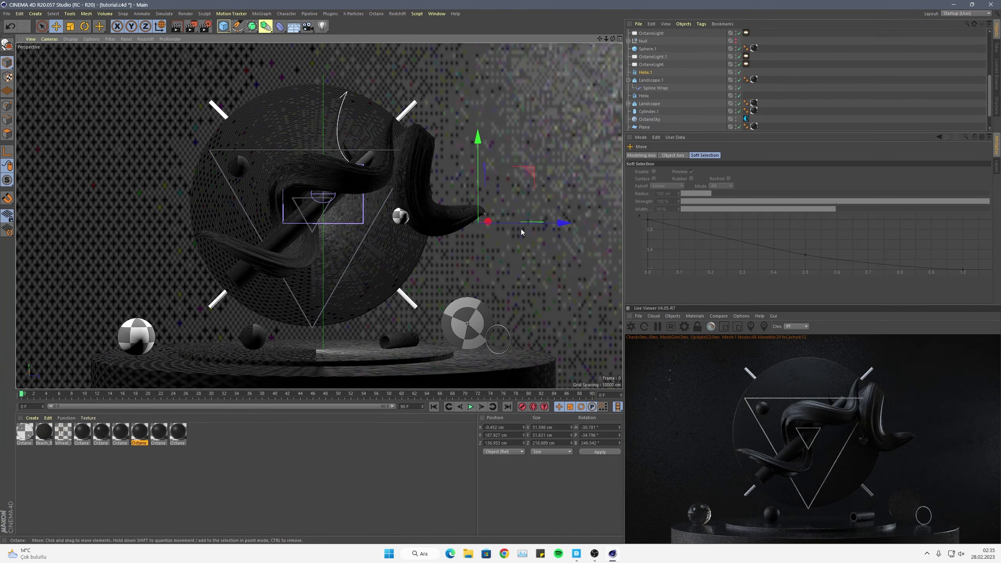
key(ctrl+z)
key(ctrl+z)
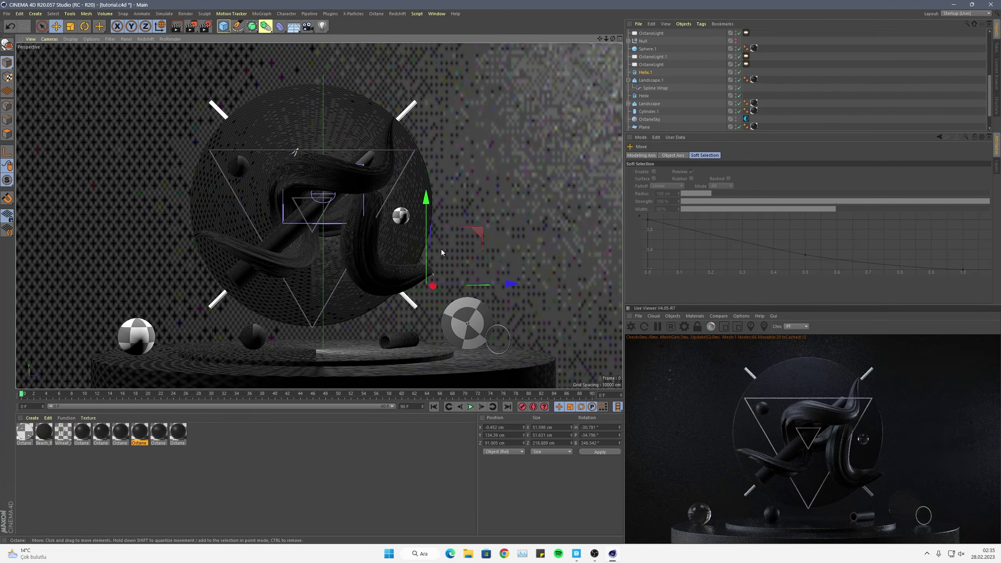
drag(463, 284, 432, 287)
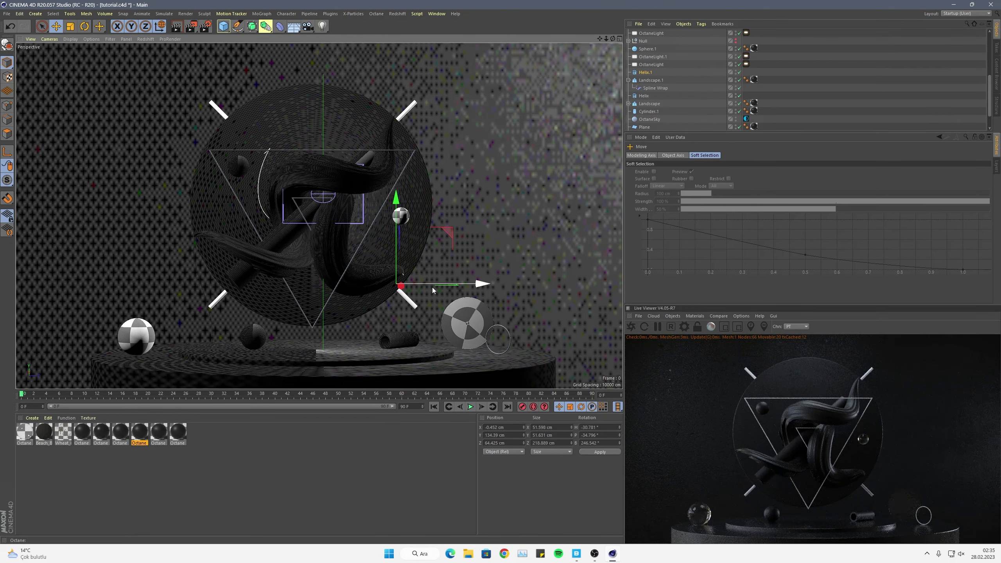
drag(433, 287, 365, 299)
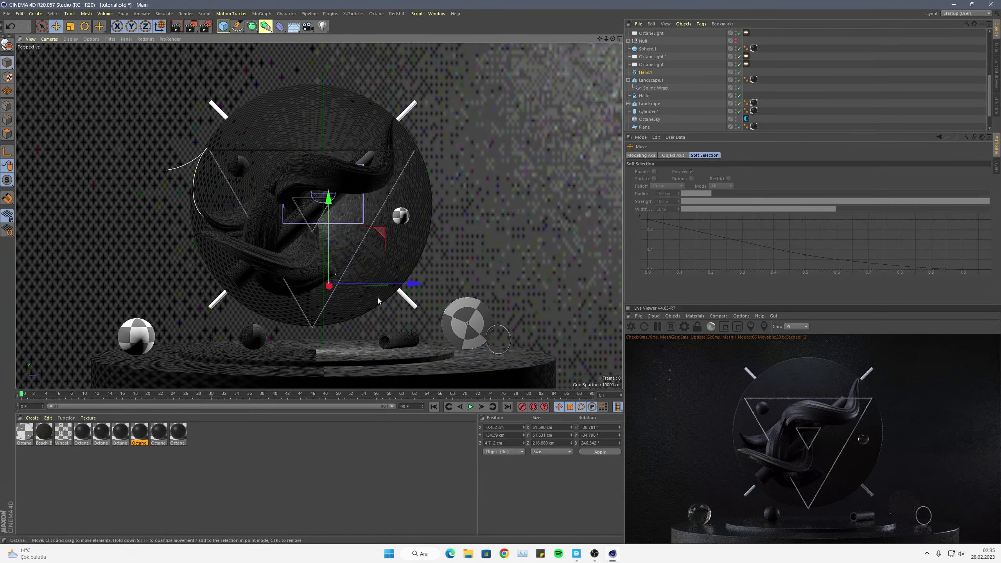
drag(377, 284, 349, 289)
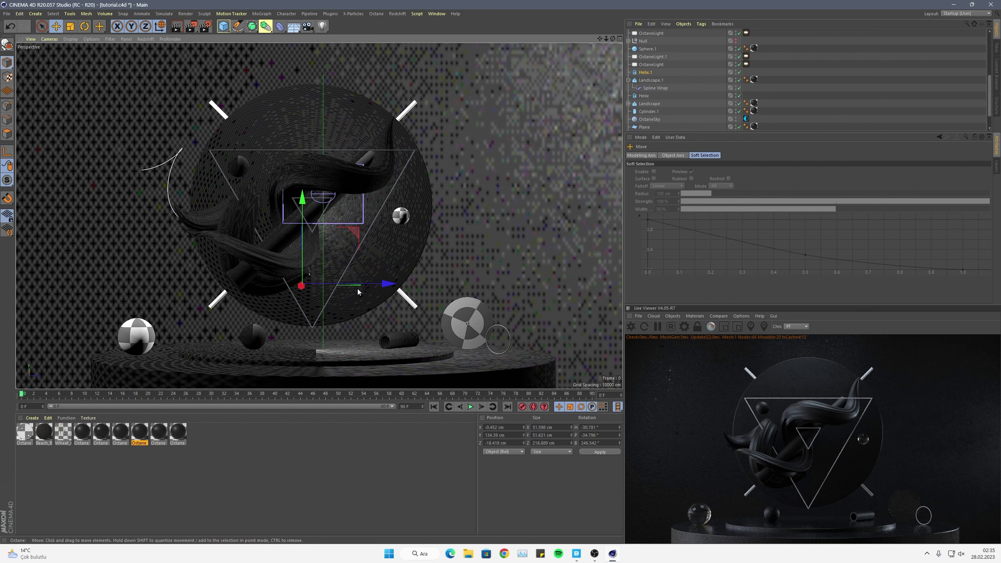
drag(358, 287, 69, 302)
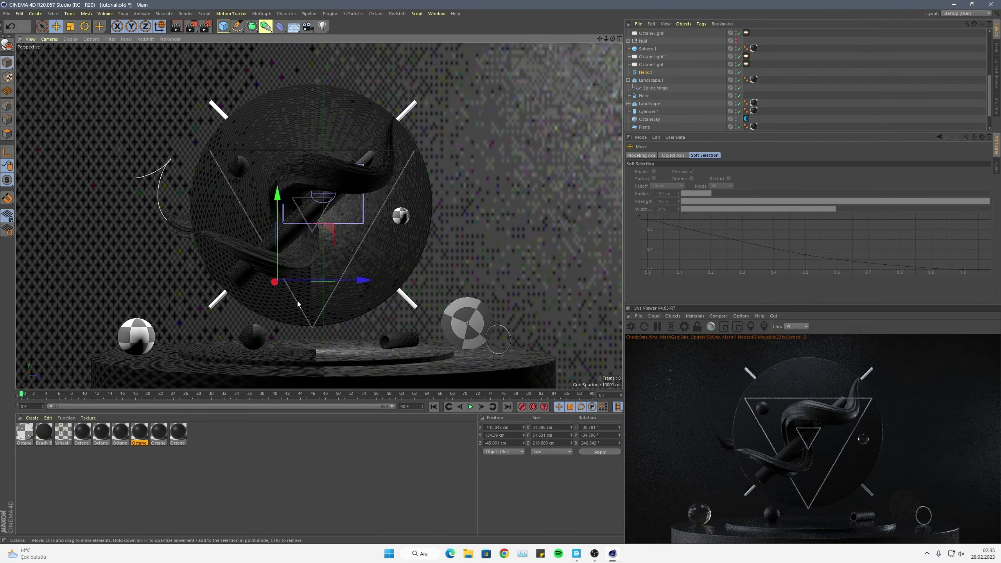
drag(344, 299, 330, 288)
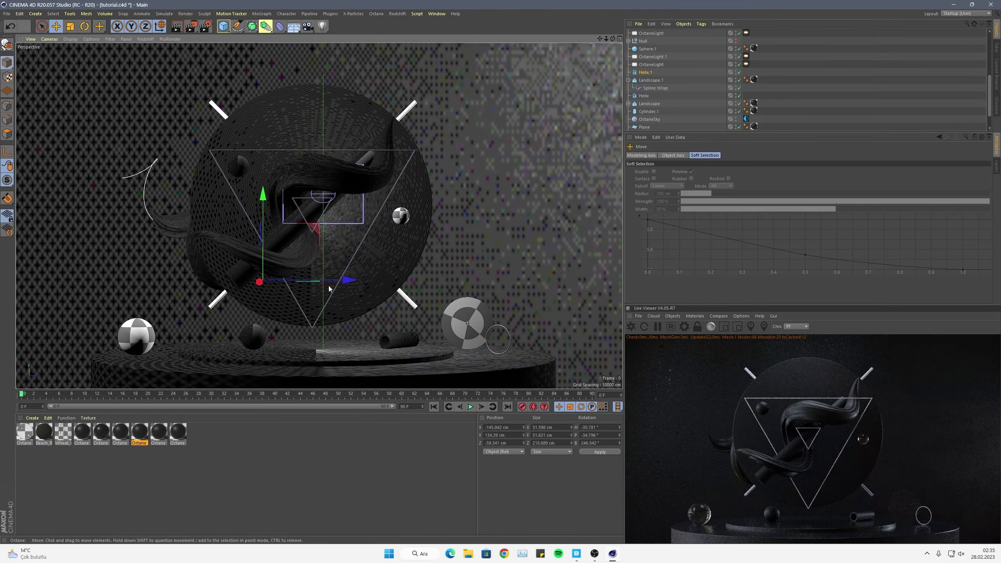
Tilt Helix.1 and position it at X 5.421, Y 207.778, Z 30.758 cm.
key(r)
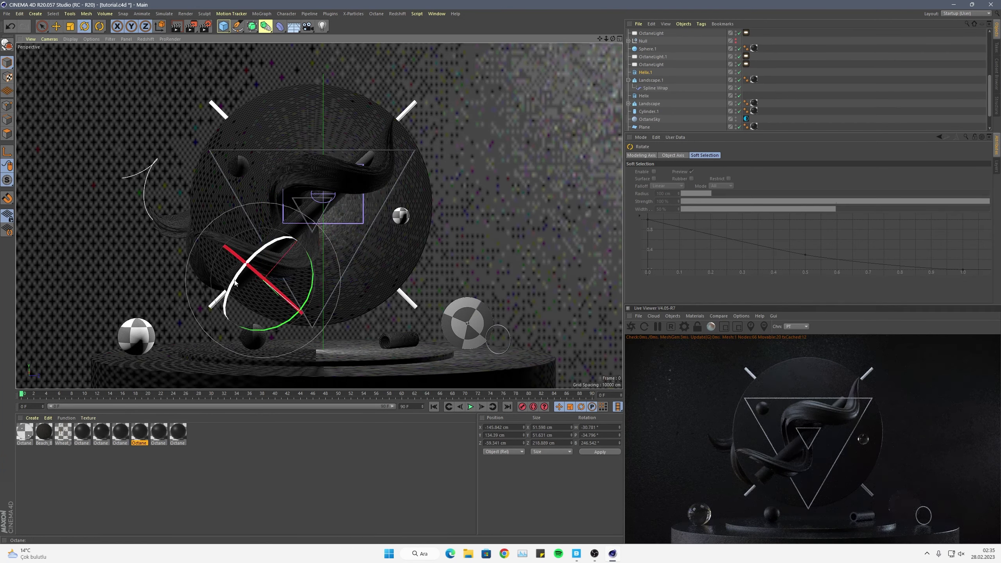
drag(277, 323, 305, 283)
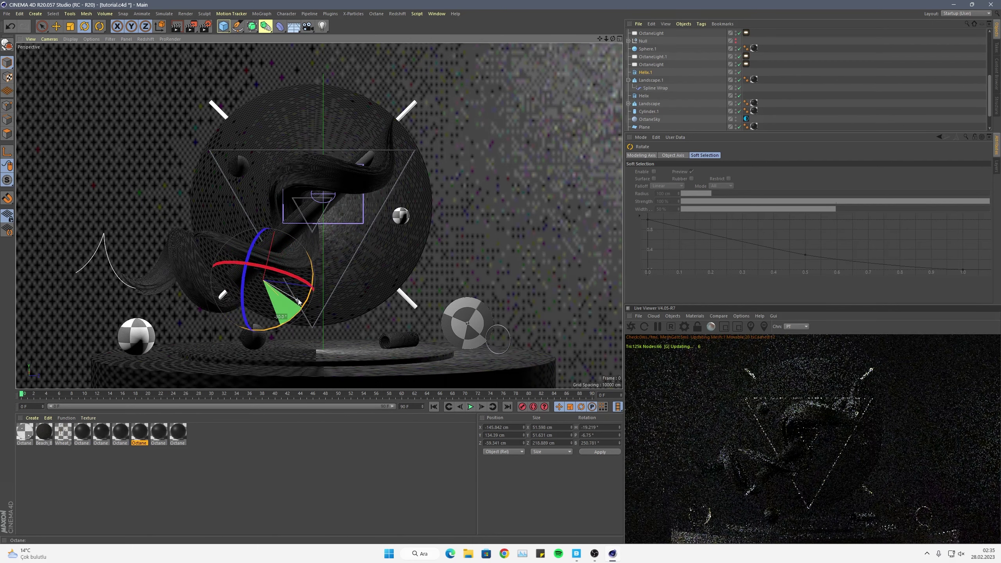
key(e)
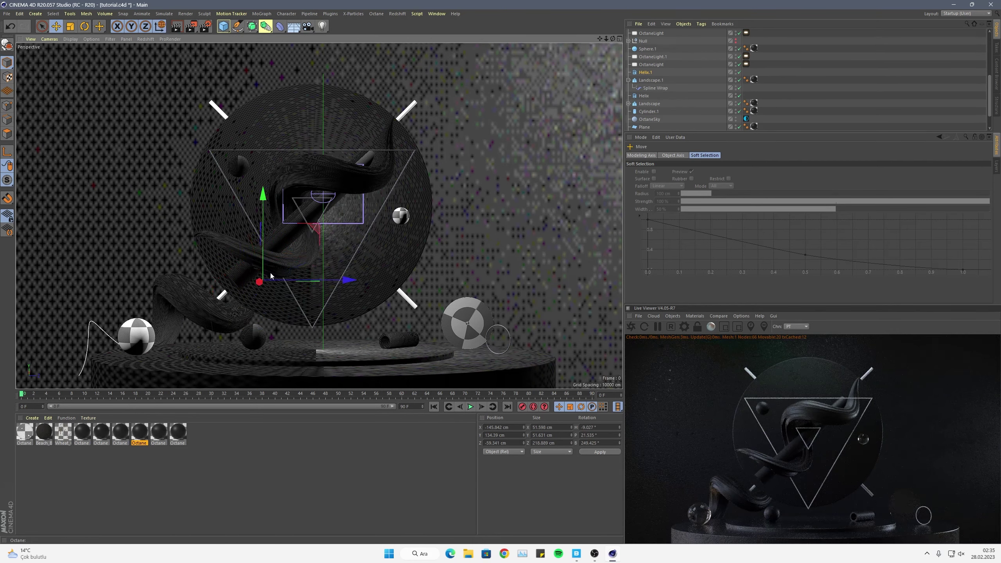
mouse_move(284, 281)
mouse_down()
mouse_move(304, 279)
mouse_move(324, 227)
mouse_up()
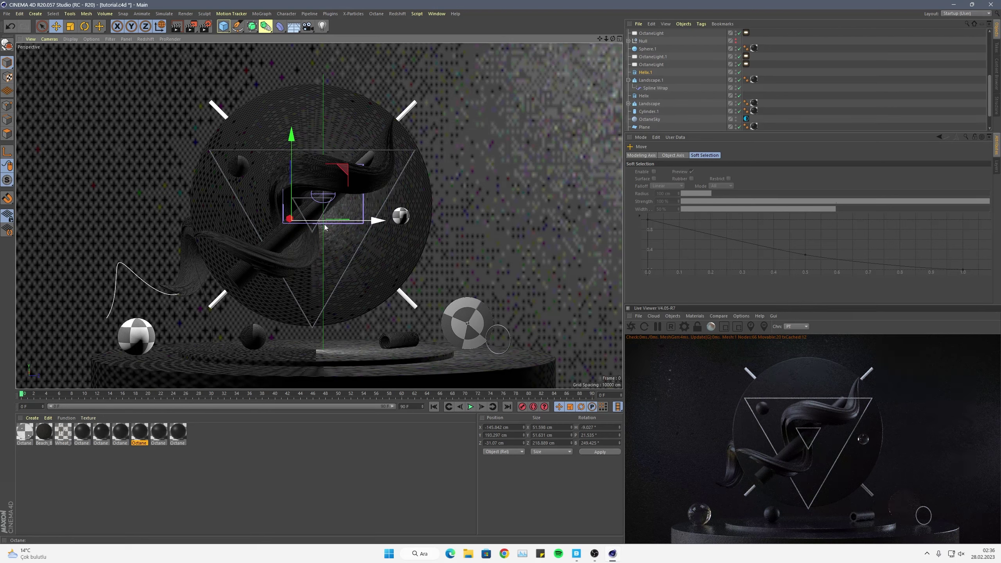
drag(325, 227, 297, 159)
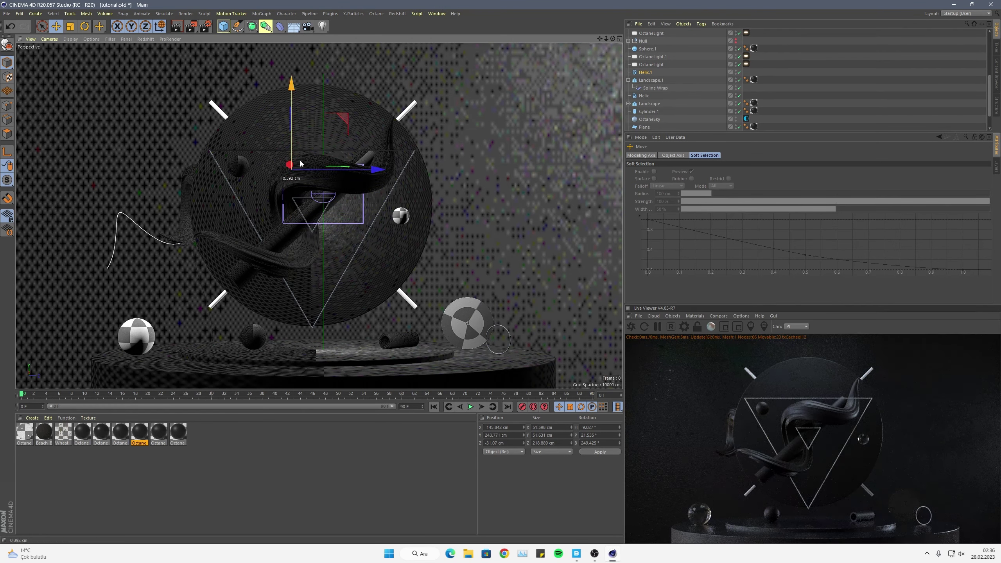
mouse_move(292, 148)
mouse_down()
mouse_move(355, 270)
mouse_move(460, 295)
mouse_move(525, 293)
mouse_up()
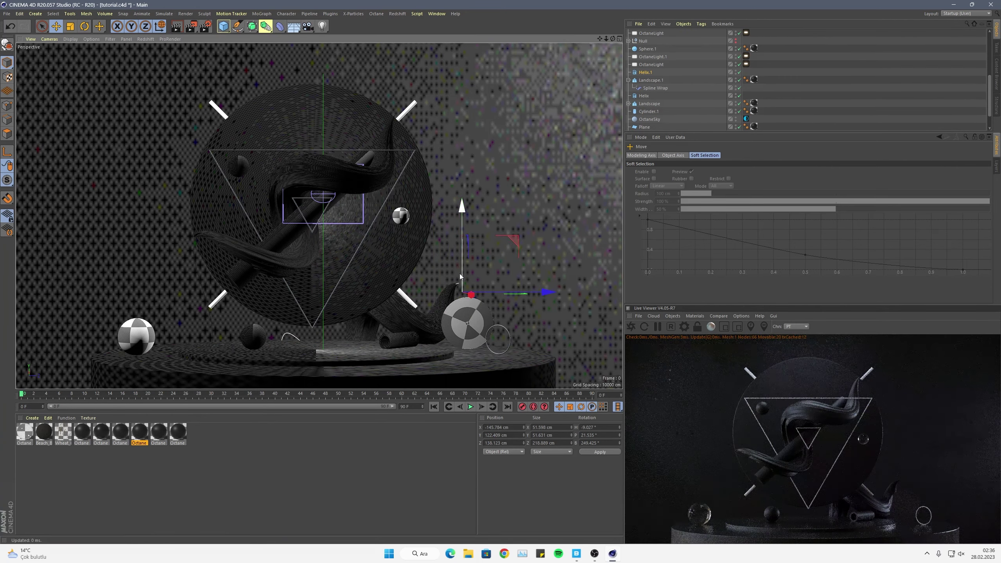
drag(460, 274, 459, 171)
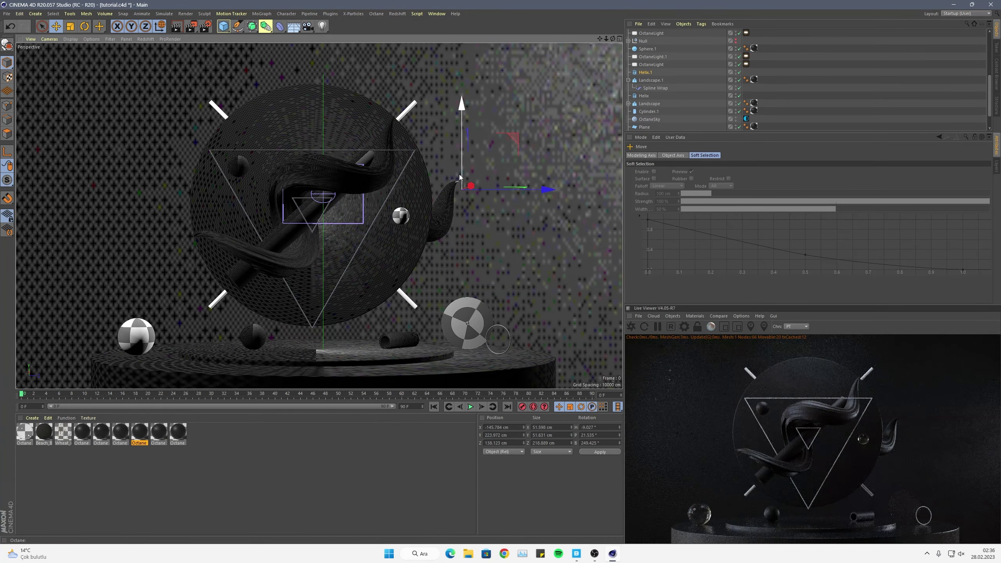
mouse_move(486, 188)
mouse_down()
mouse_move(508, 188)
mouse_move(369, 188)
mouse_up()
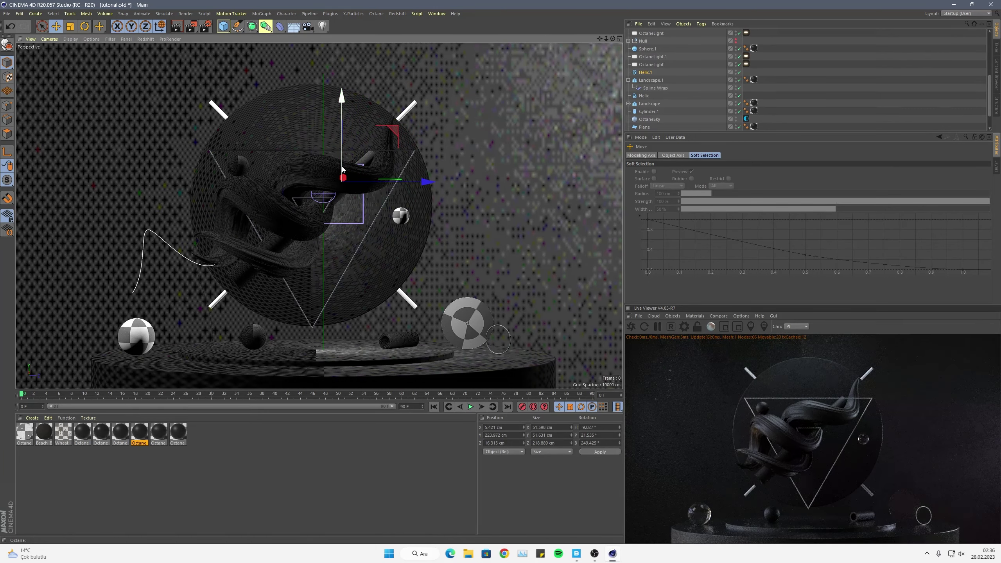
drag(379, 182, 380, 201)
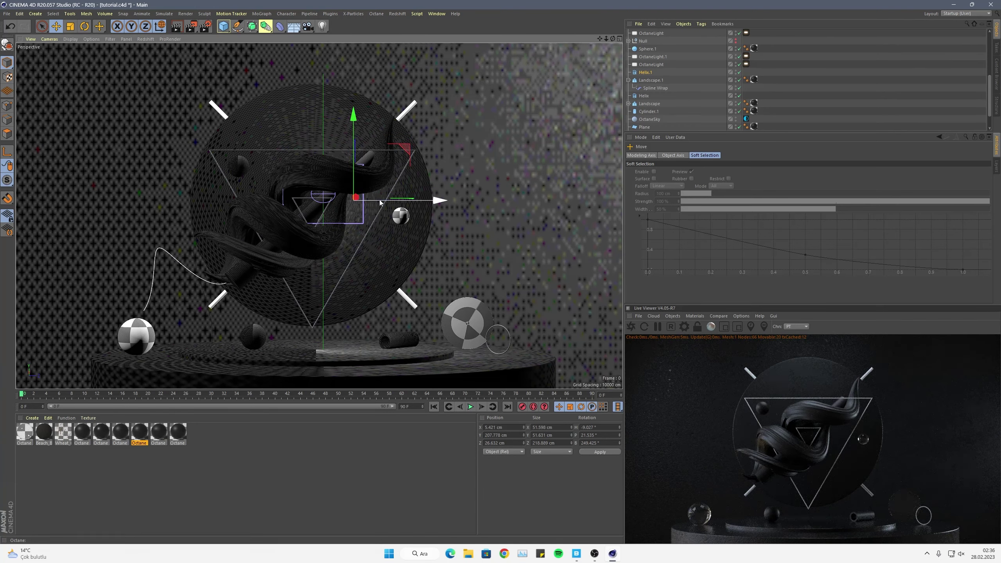
drag(381, 203, 386, 202)
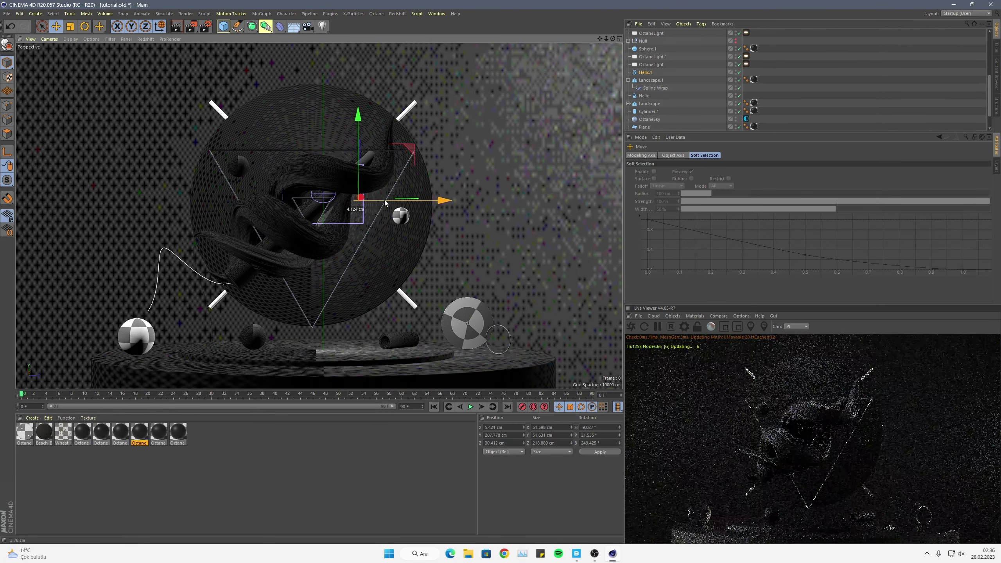
Taper the ribbon with the Spline Wrap Size curve; give Helix.1 12 cm start radius, -5° start angle.
click(653, 89)
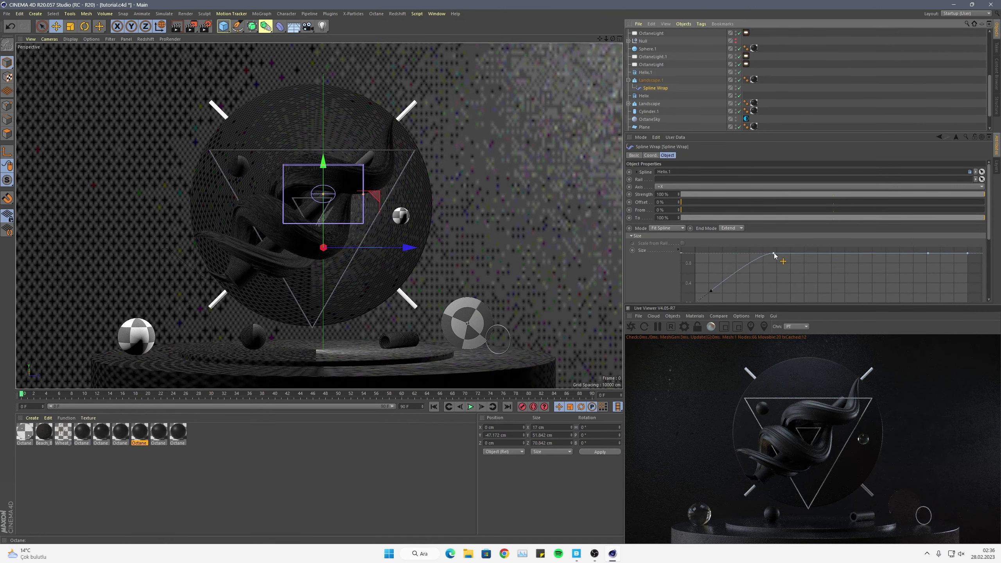
drag(774, 254, 775, 259)
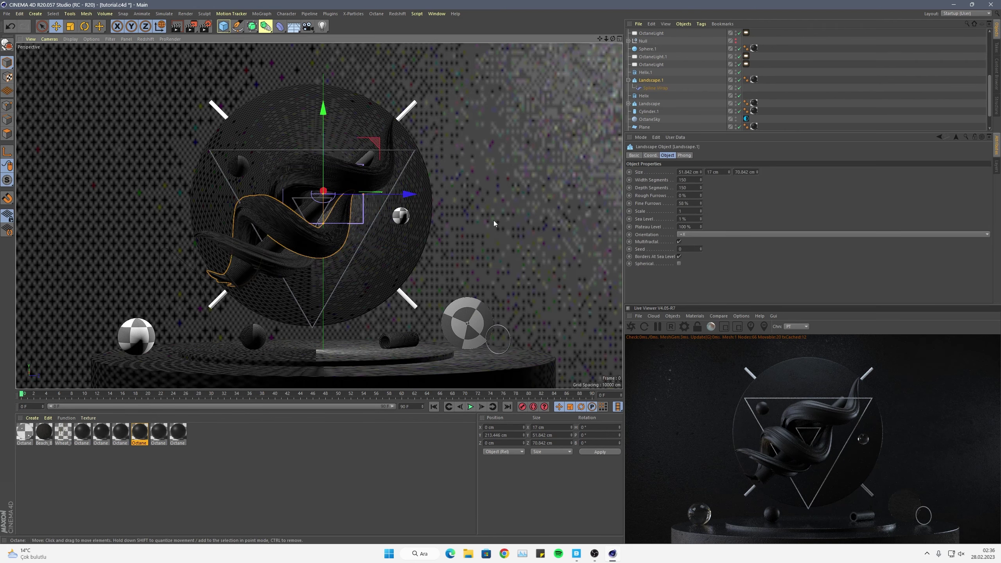
click(362, 153)
drag(362, 153, 371, 161)
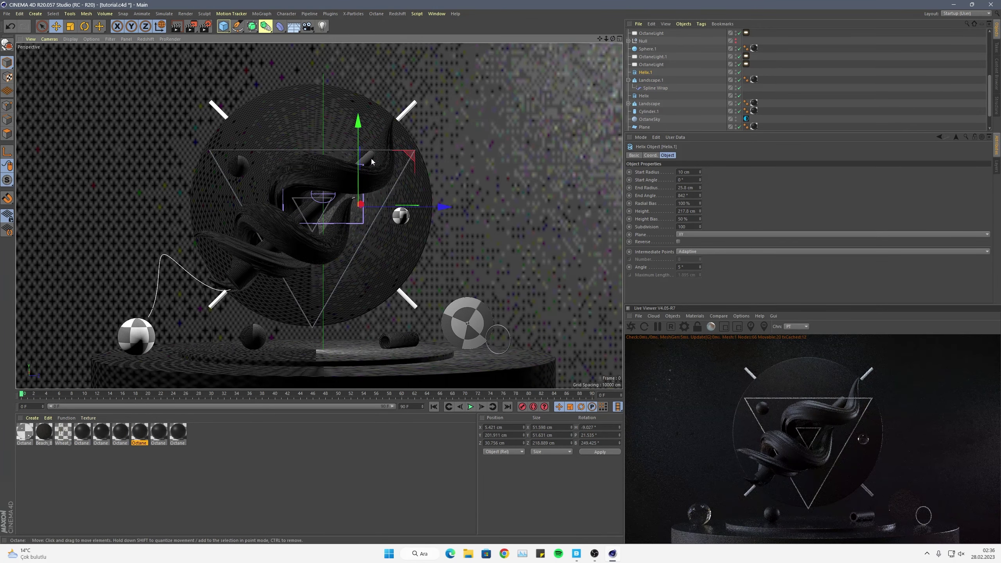
click(701, 181)
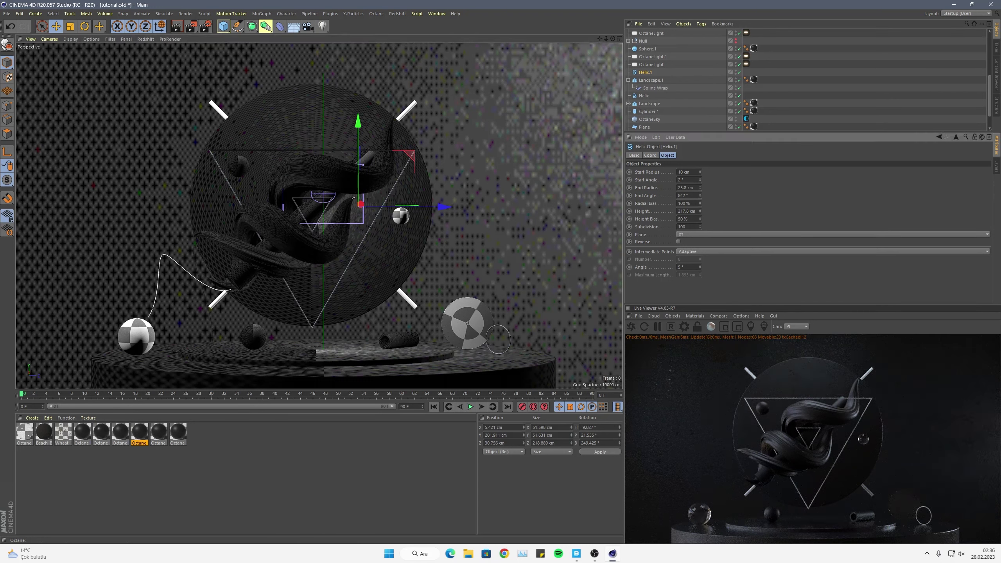
drag(700, 172, 694, 172)
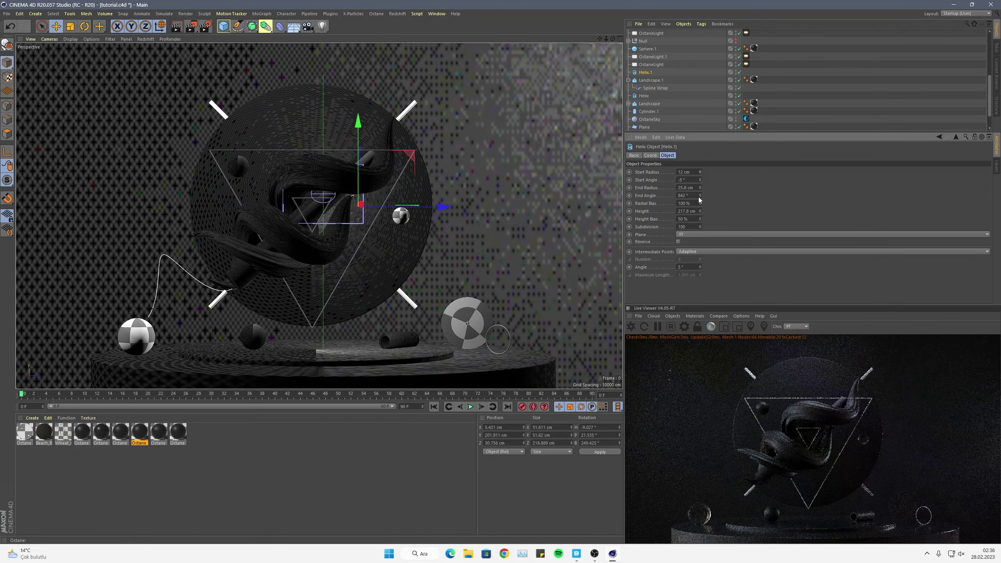
click(700, 213)
drag(700, 211, 705, 211)
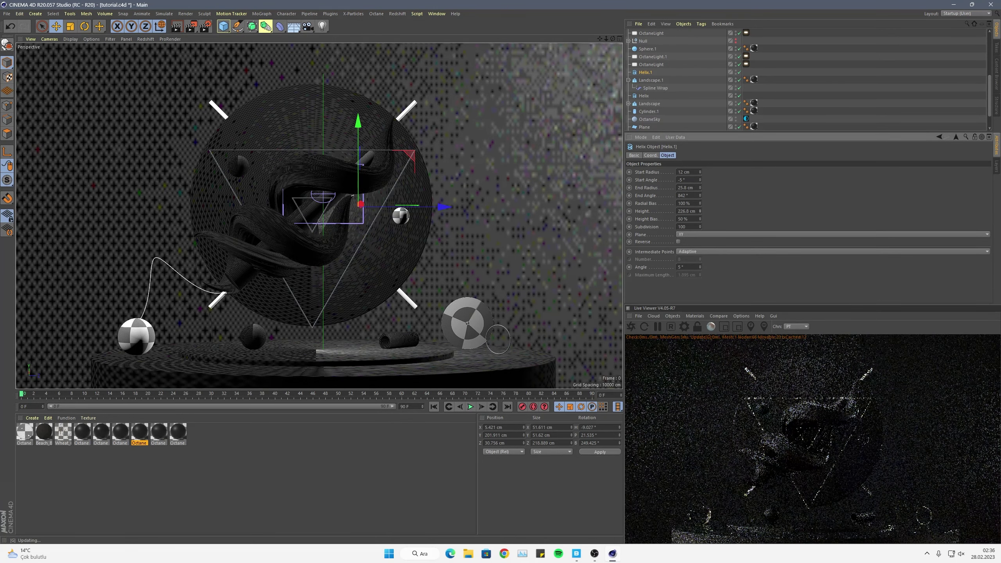
click(701, 214)
click(701, 213)
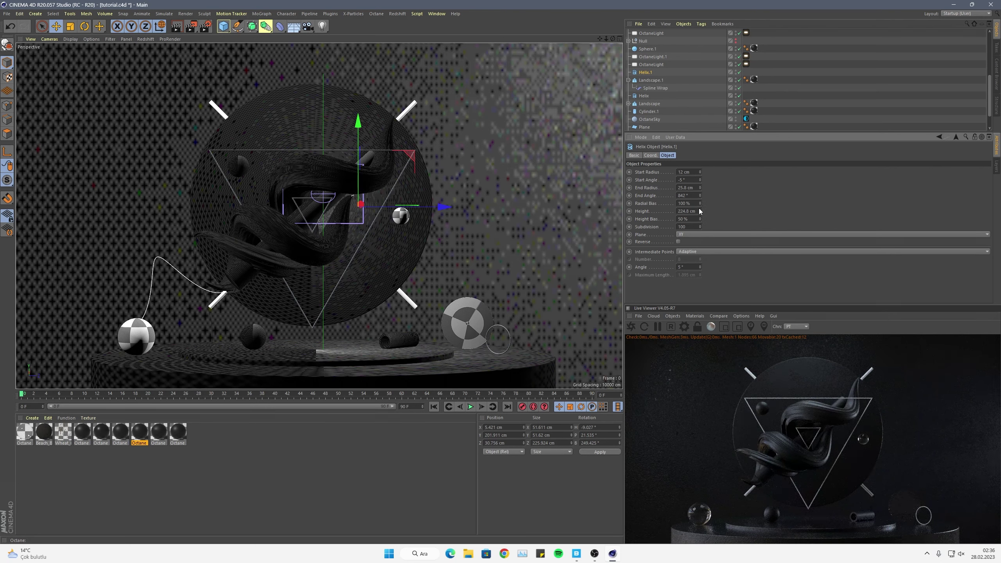
Try moving both helices and the cylinder, undoing each move, then select Landscape.1.
ctrl+click(645, 96)
drag(450, 164, 460, 164)
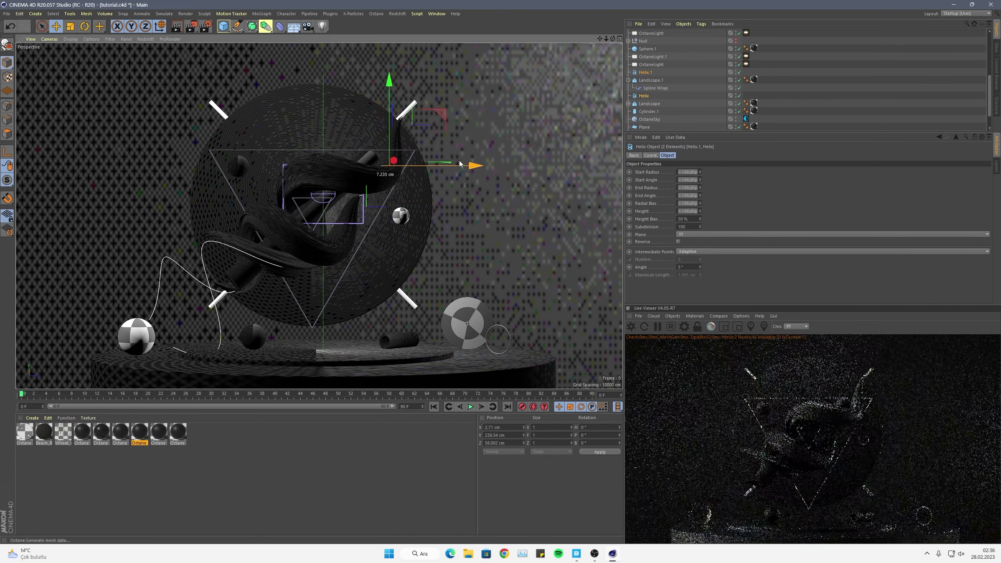
mouse_move(390, 144)
mouse_down()
mouse_move(394, 125)
mouse_move(448, 151)
mouse_up()
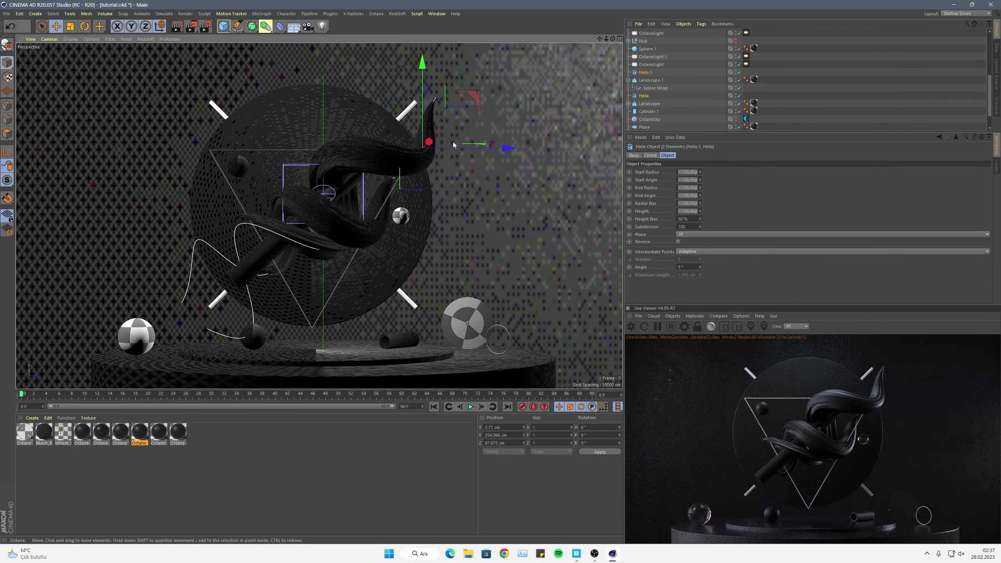
key(ctrl+z)
key(ctrl+z)
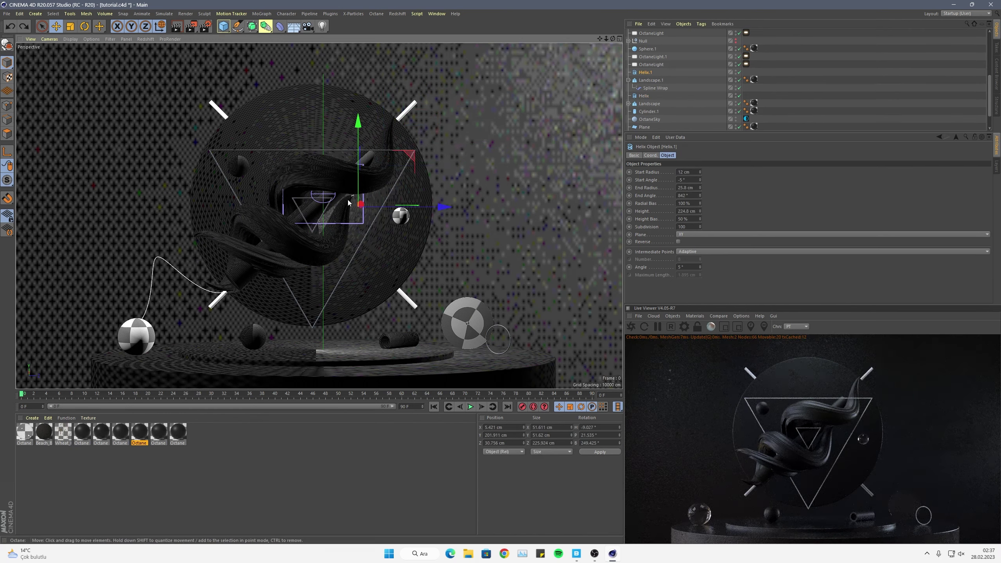
mouse_move(243, 269)
mouse_down()
mouse_move(463, 217)
mouse_move(554, 235)
mouse_up()
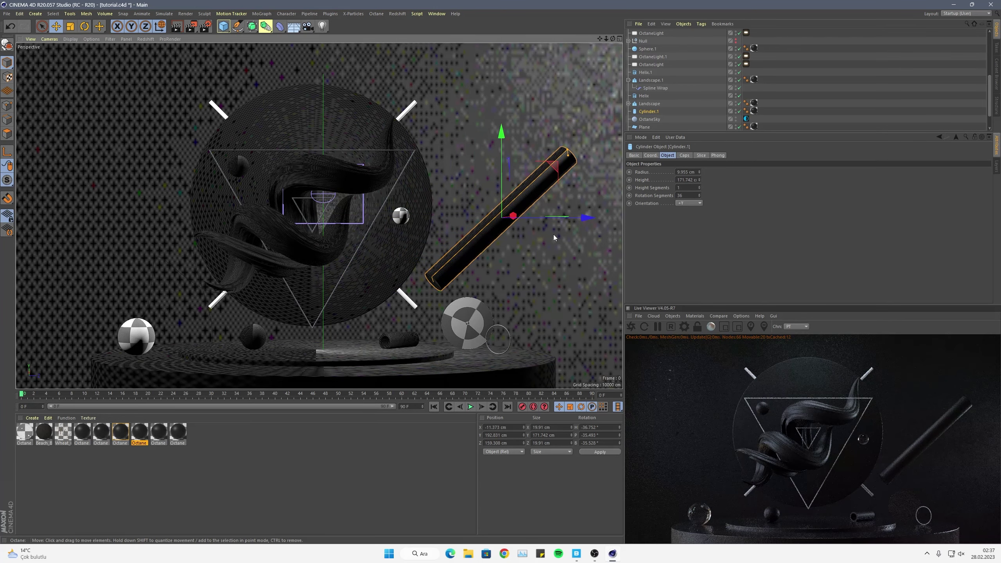
key(ctrl+z)
click(272, 238)
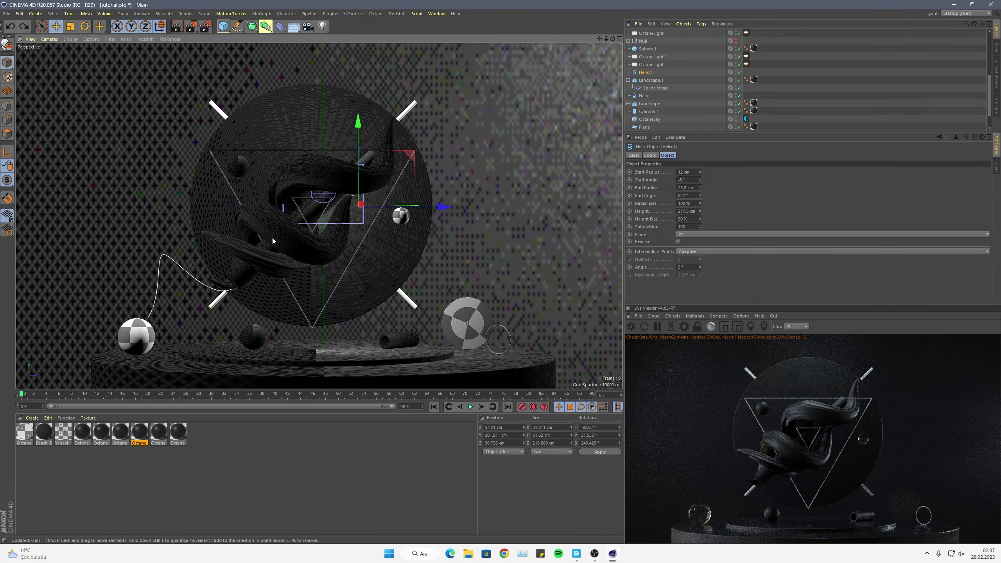
Rotate the Landscape.1 ribbon and swing Helix.1 outward.
drag(277, 170, 338, 150)
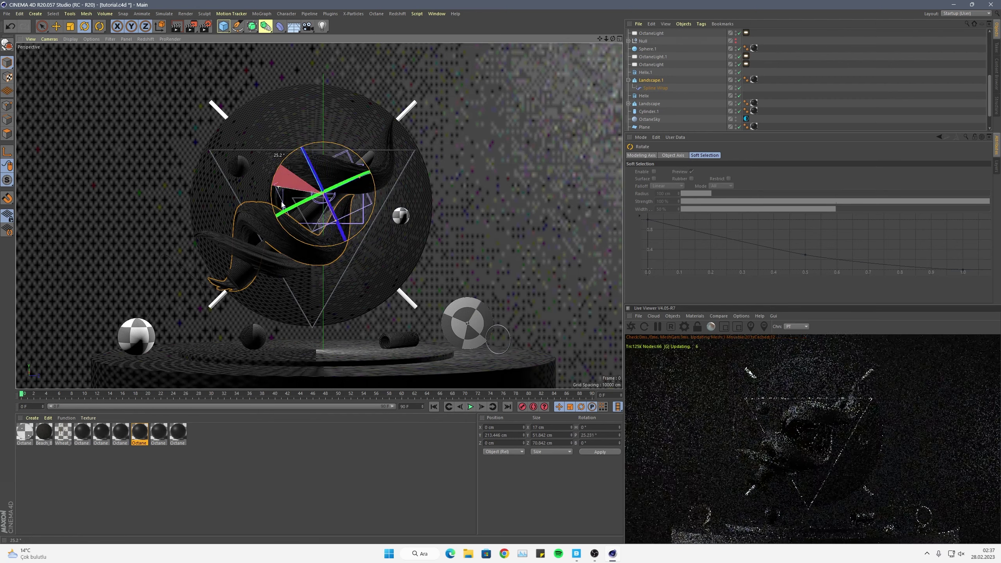
click(338, 142)
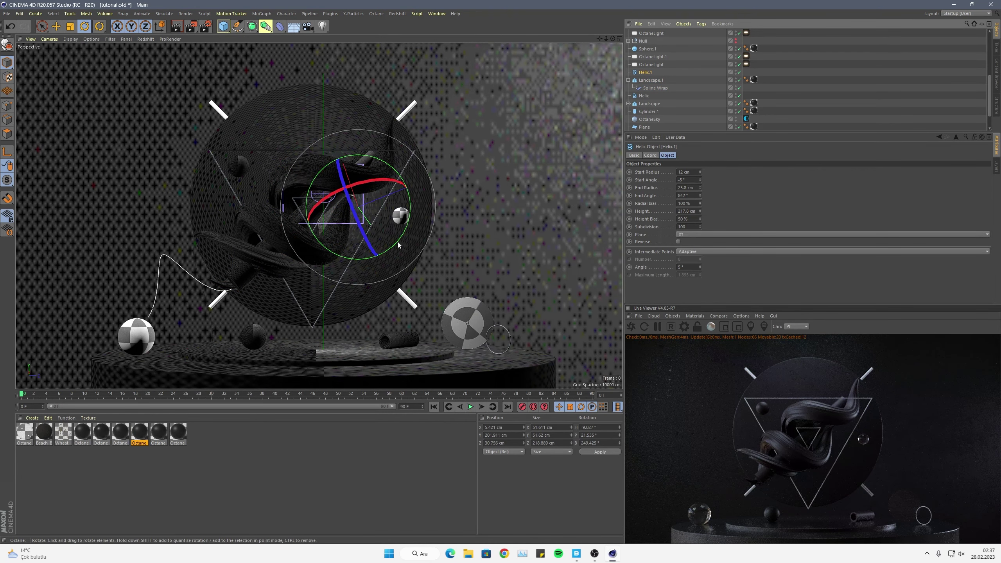
mouse_move(390, 169)
mouse_down()
mouse_move(276, 207)
mouse_move(268, 170)
mouse_up()
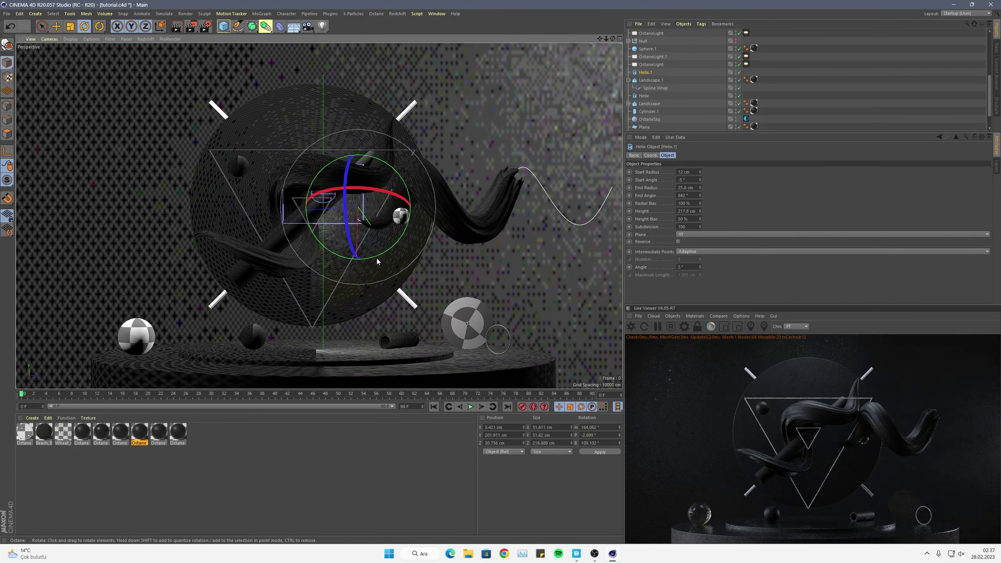
Move Helix.1 back and down to Y 176.78 cm and Z -105.815 cm.
click(56, 26)
drag(424, 207, 281, 205)
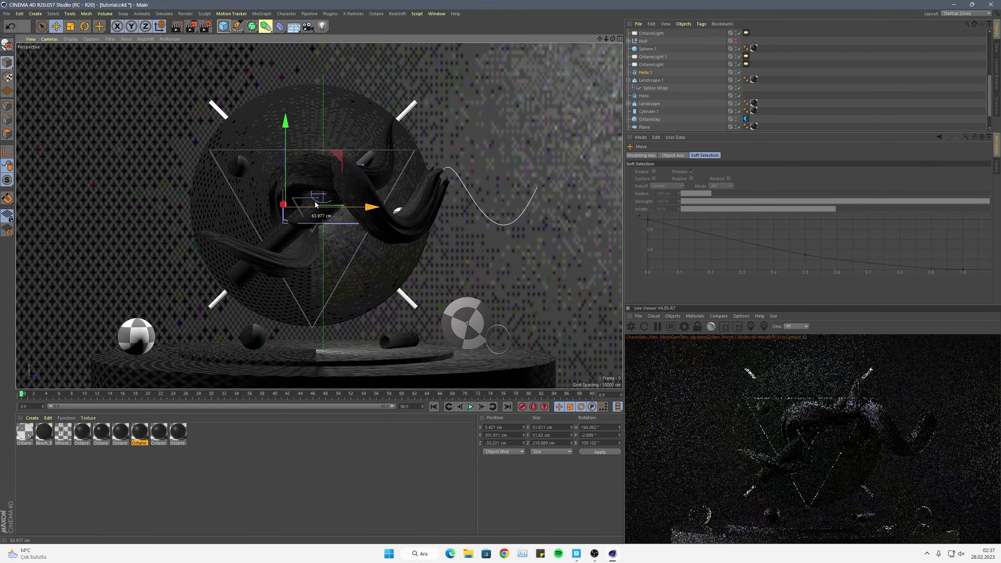
drag(219, 170, 219, 200)
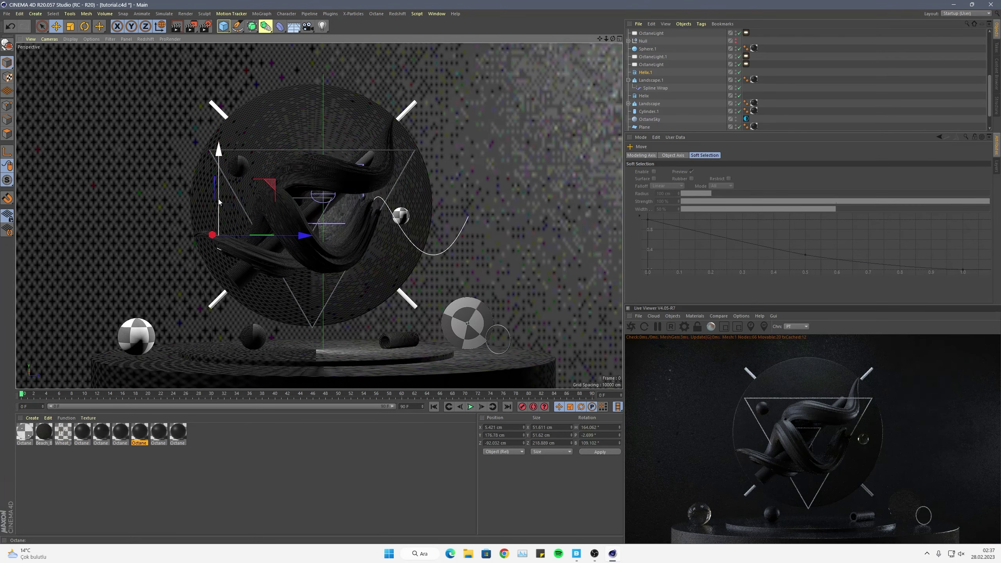
mouse_move(305, 236)
mouse_down()
mouse_move(277, 237)
mouse_move(289, 241)
mouse_up()
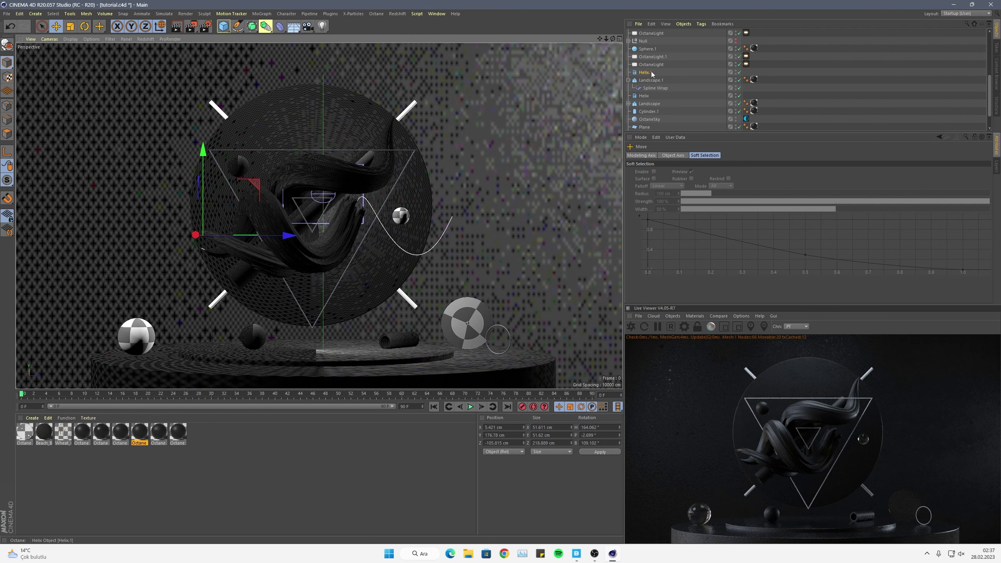
Delete the Helix.1, landscape and wrap group, then undo to restore it.
shift+click(638, 87)
key(Delete)
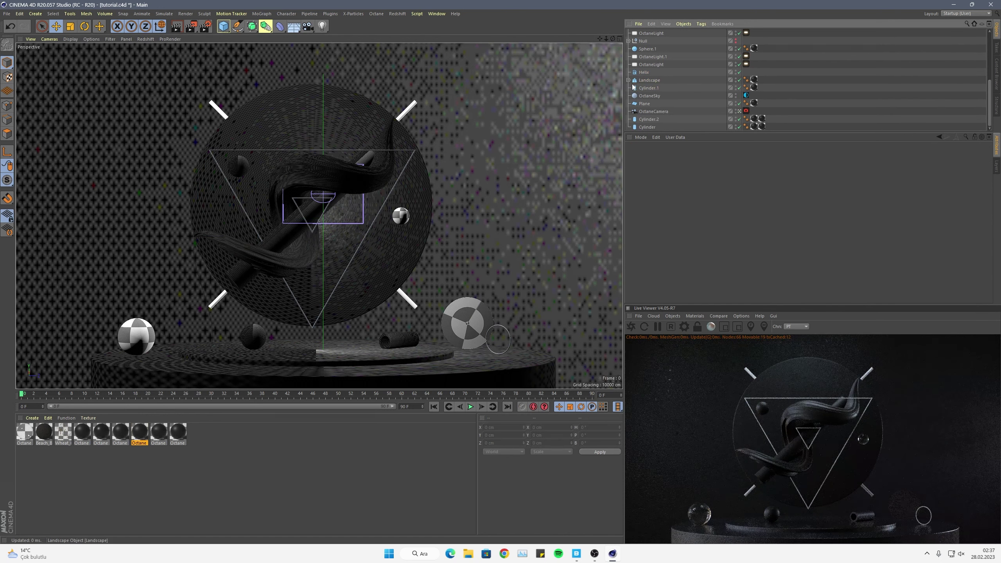
key(ctrl+z)
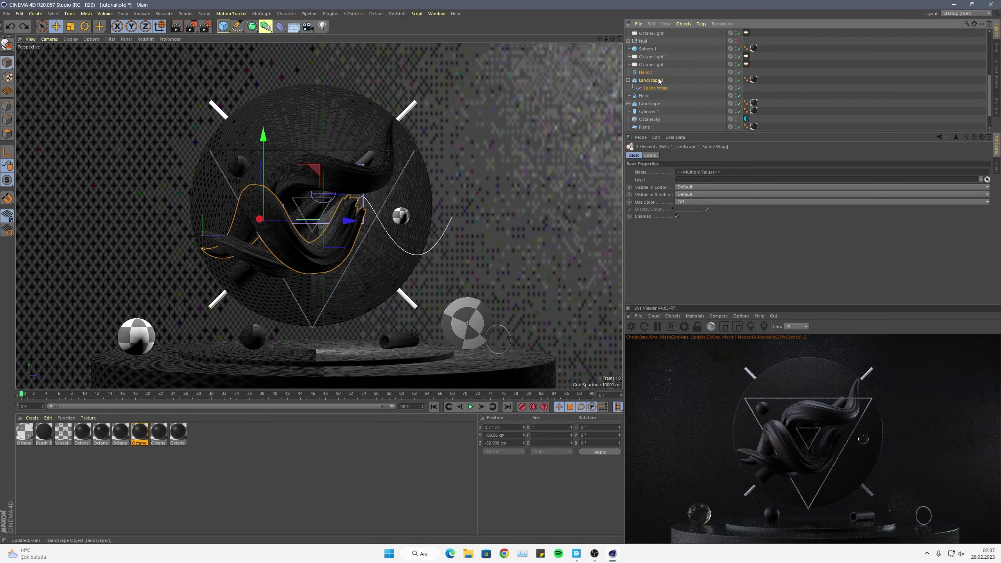
Resize Landscape.1 to Size X 39.842 cm and Size Z 40.842 cm.
click(659, 80)
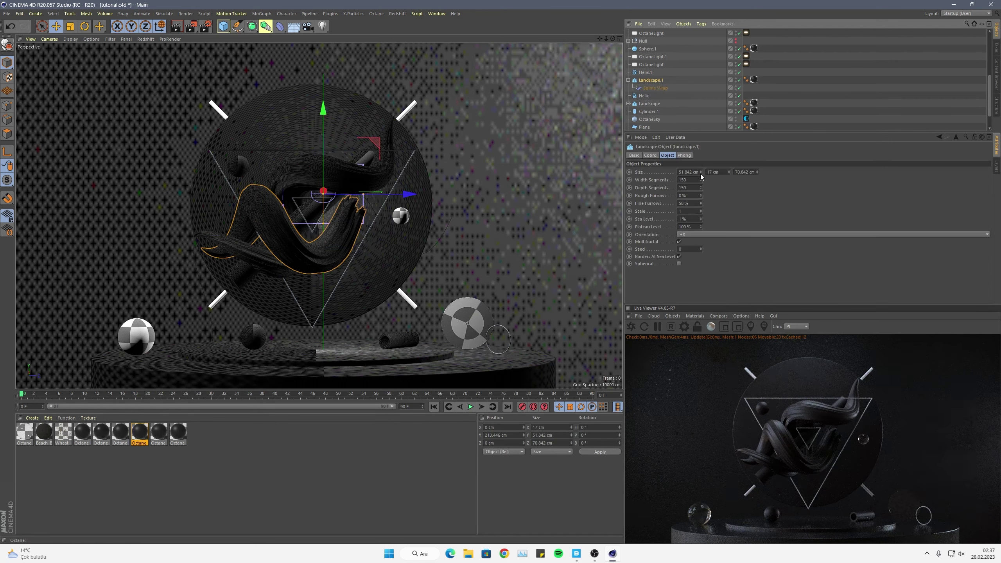
drag(701, 173, 701, 178)
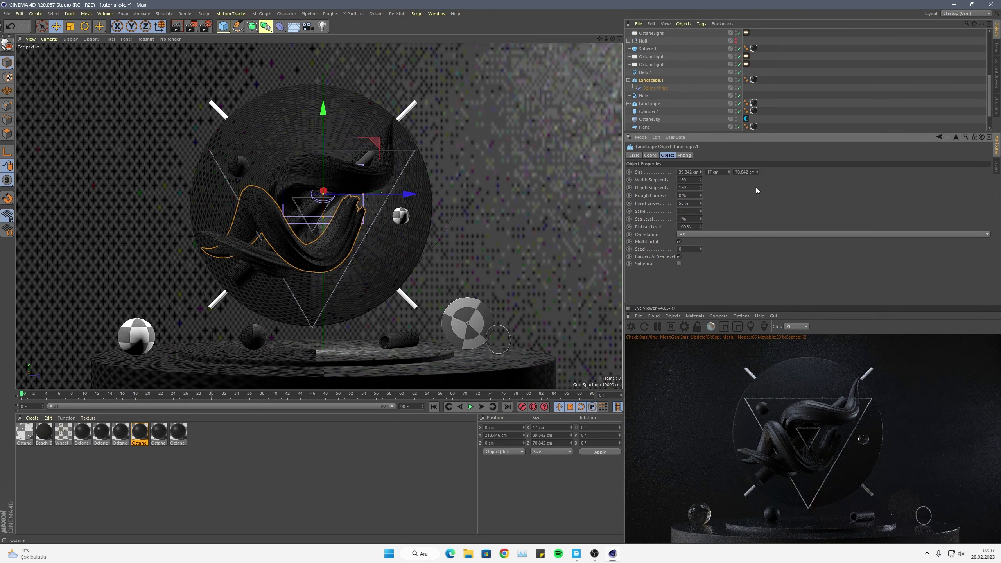
text(39.842)
key(Return)
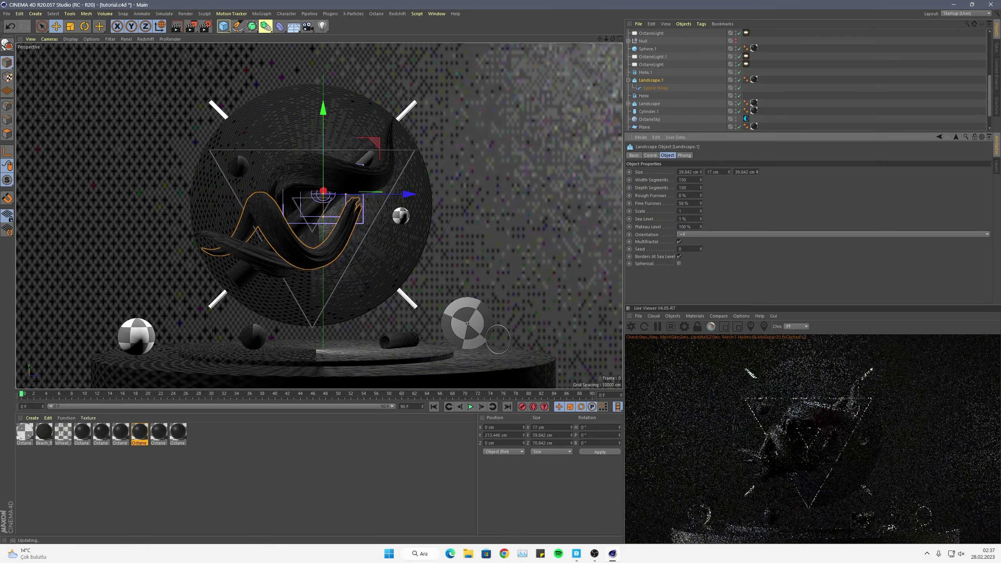
click(757, 172)
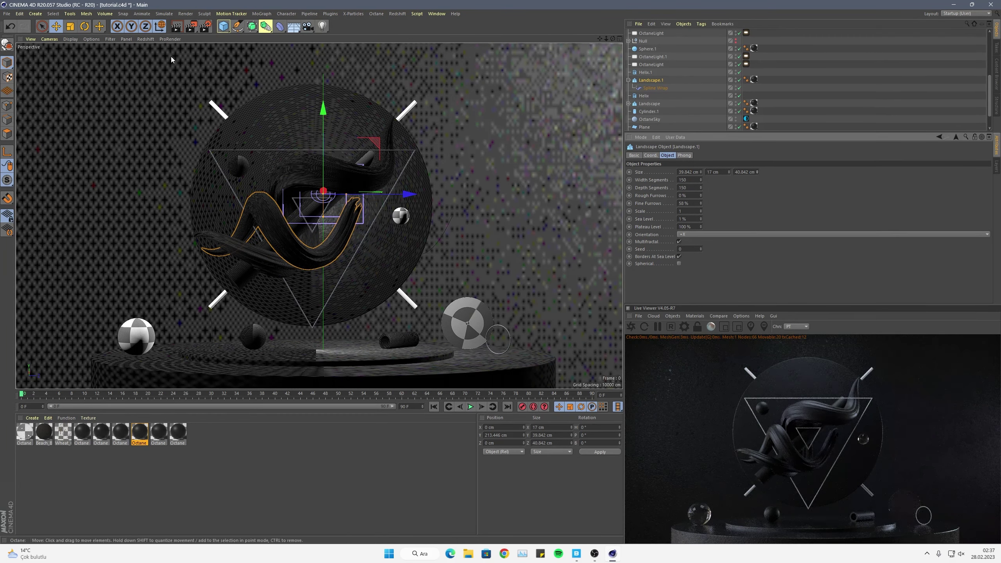
key(ctrl+z)
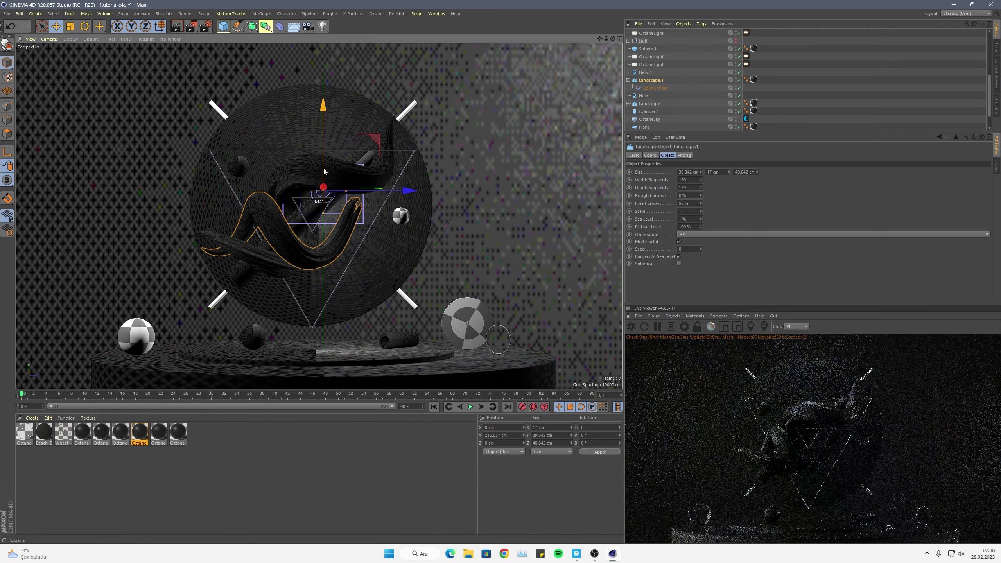
click(645, 73)
Rotate Helix.1 around its heading and bank it about -30 degrees.
key(r)
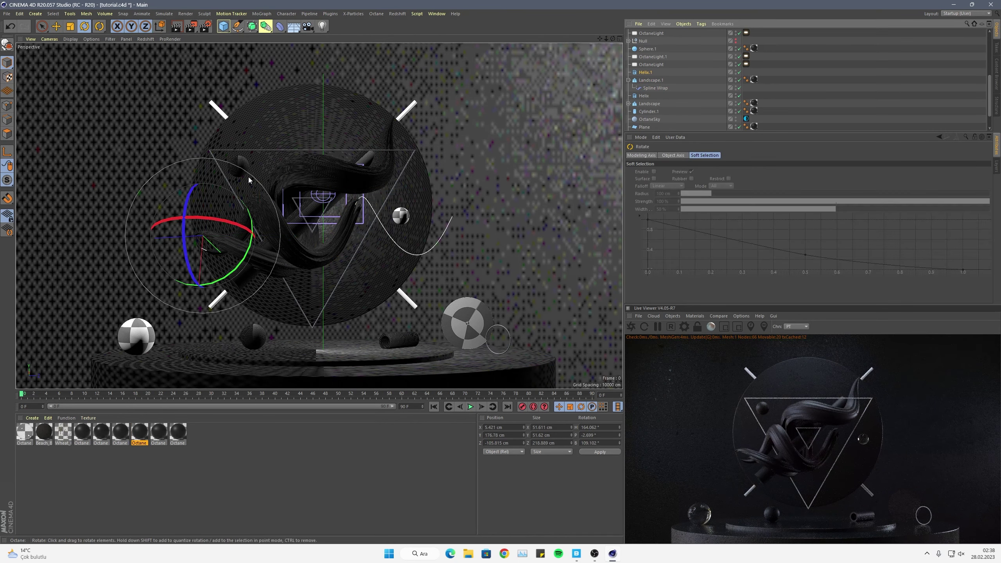
drag(234, 201, 253, 243)
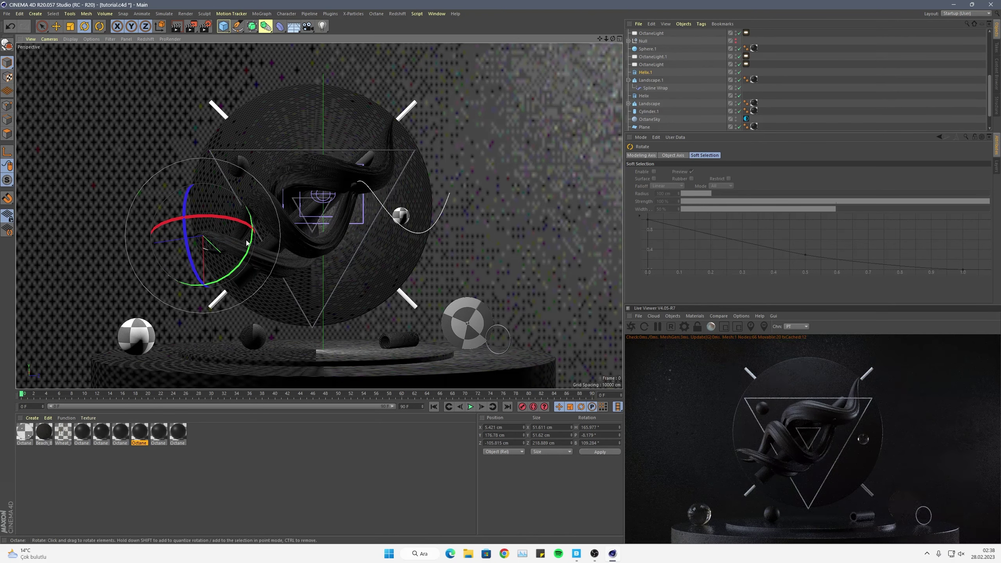
drag(213, 217, 234, 228)
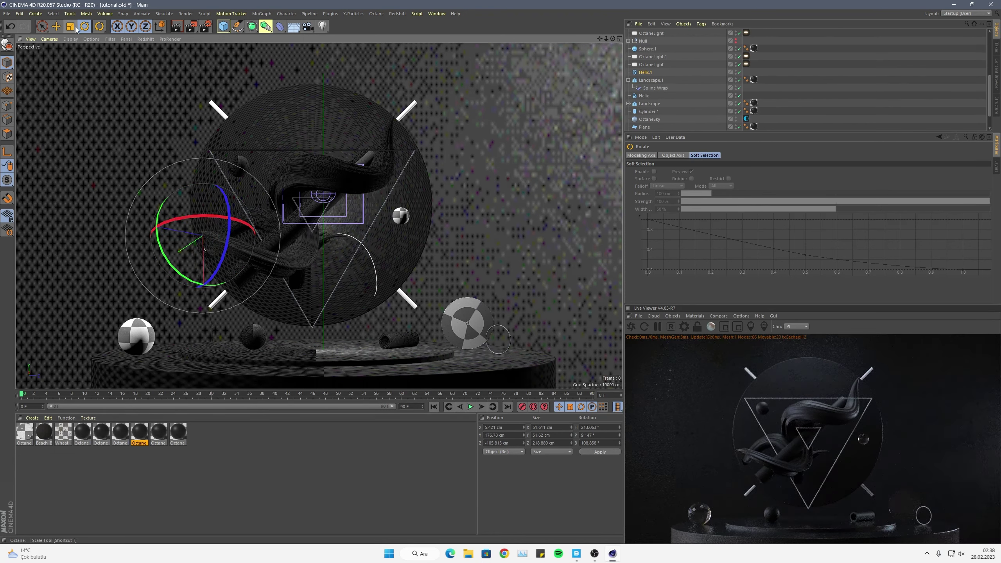
Duplicate the helix, landscape and wrap set, linking the copied Spline Wrap to Helix.2.
click(56, 26)
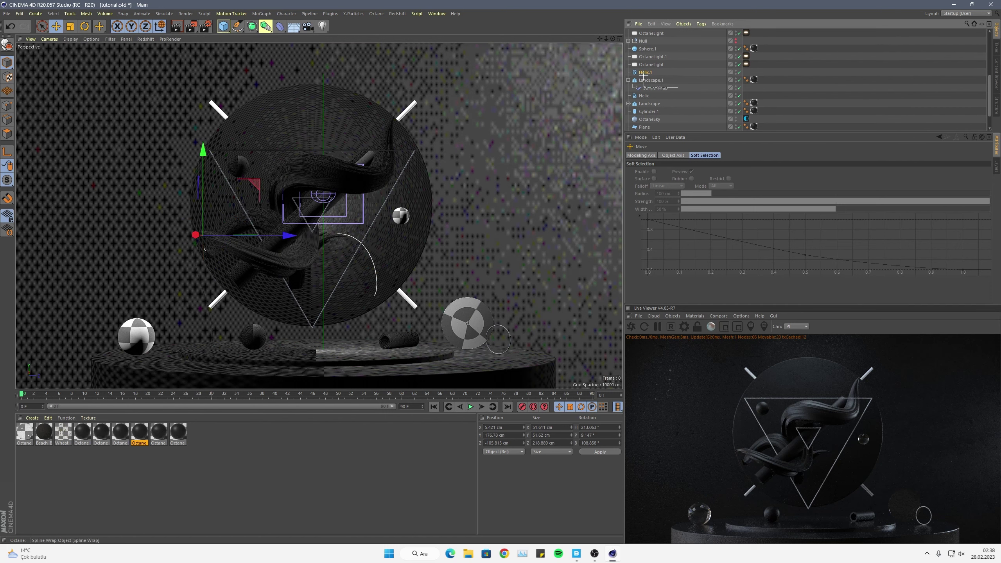
ctrl+drag(643, 75, 643, 76)
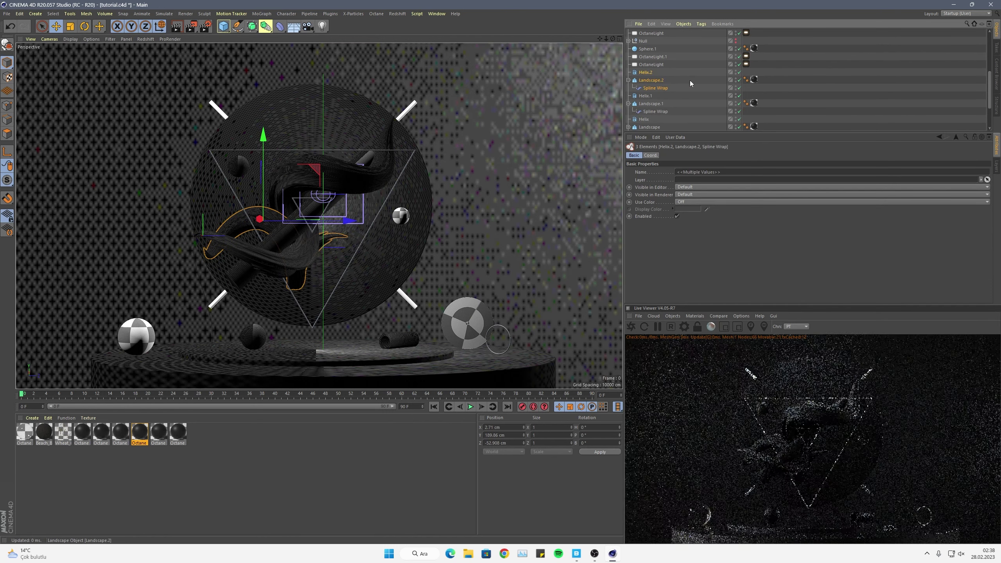
click(690, 88)
drag(643, 74, 685, 173)
click(645, 72)
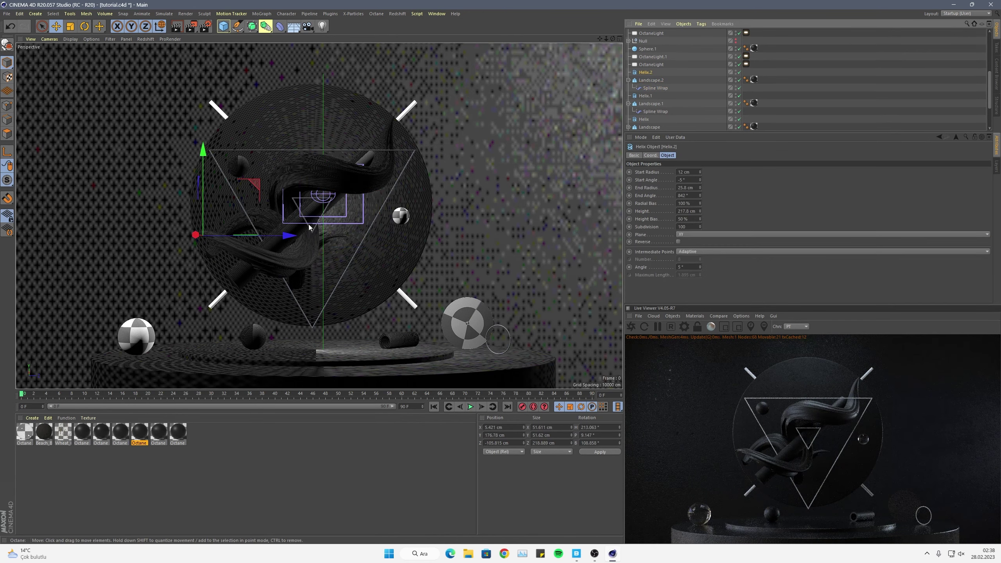
Move Helix.2 along Z toward the sphere and turn it so the ribbon sweeps upward.
drag(290, 236, 377, 236)
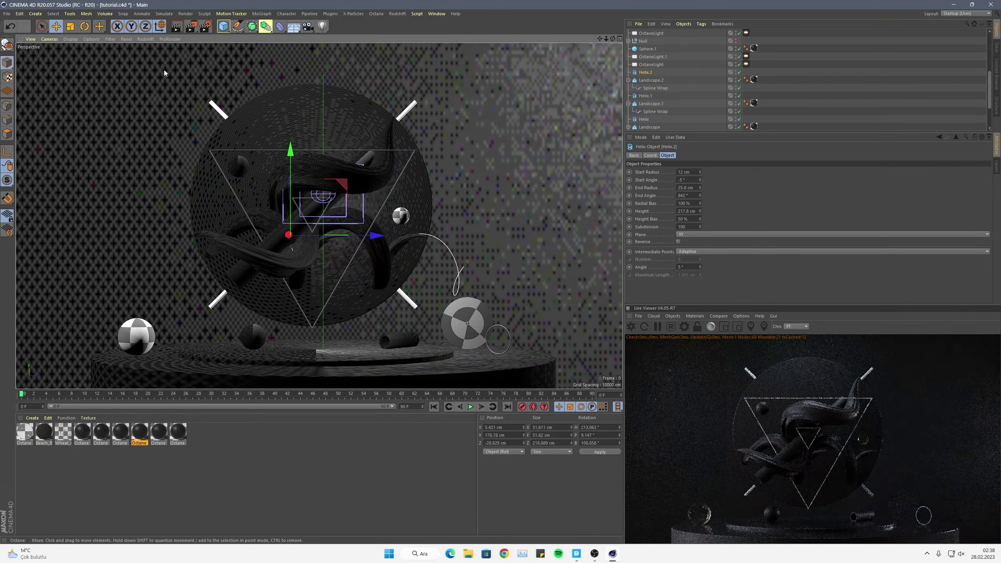
key(r)
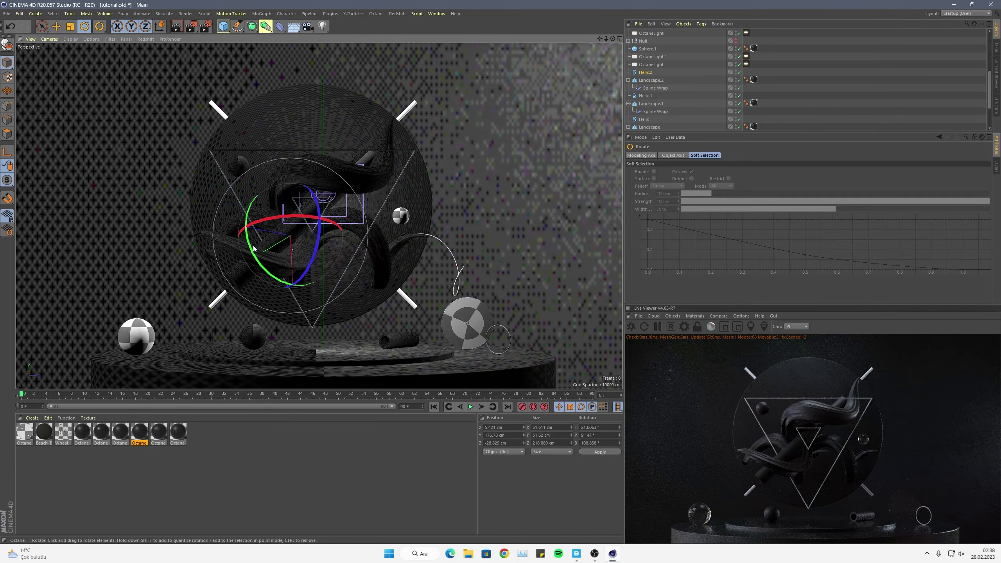
drag(253, 249, 242, 182)
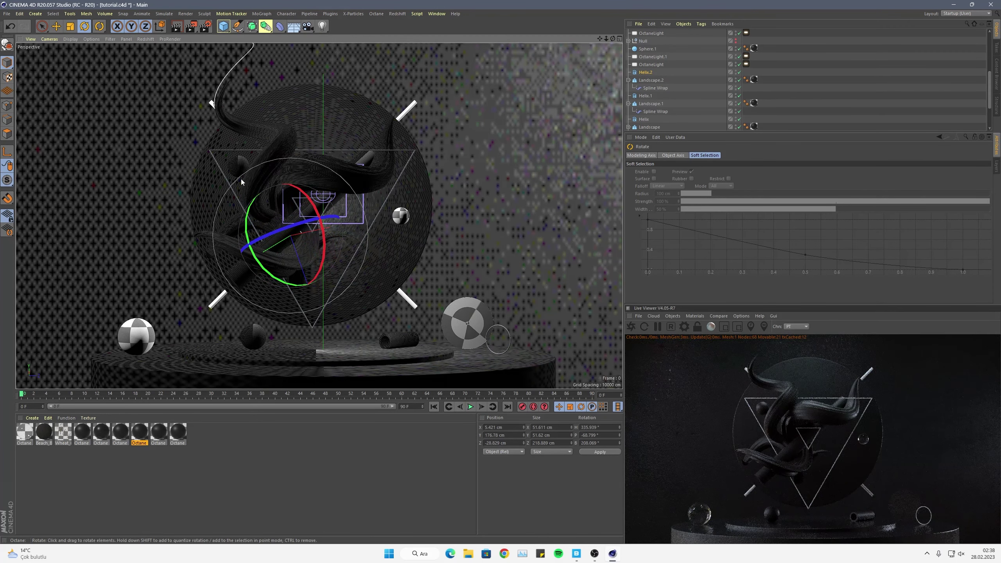
click(56, 26)
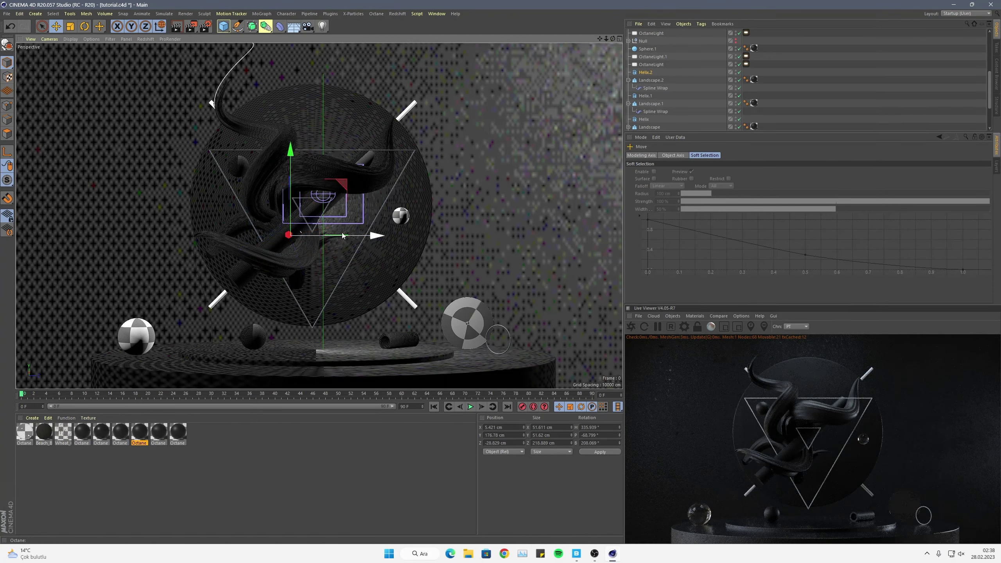
drag(349, 236, 451, 246)
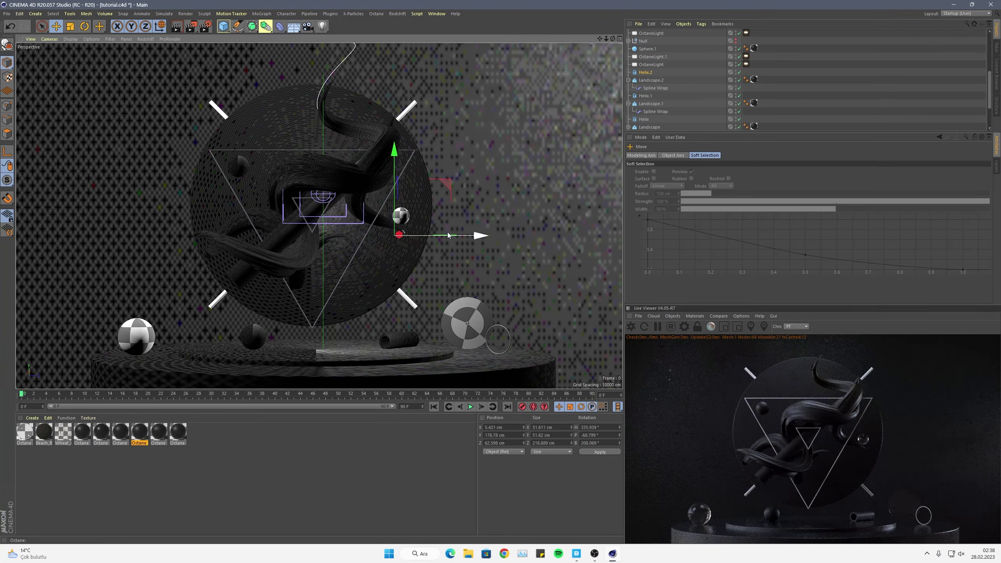
drag(454, 236, 477, 271)
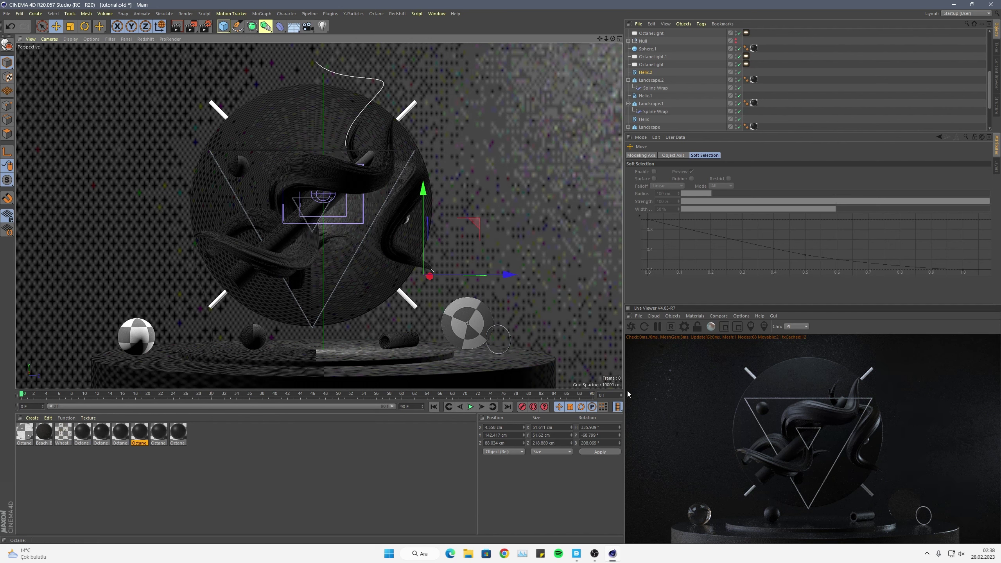
Tilt Helix.2 about 28 degrees, slide it further along Z, and turn it slightly.
click(85, 26)
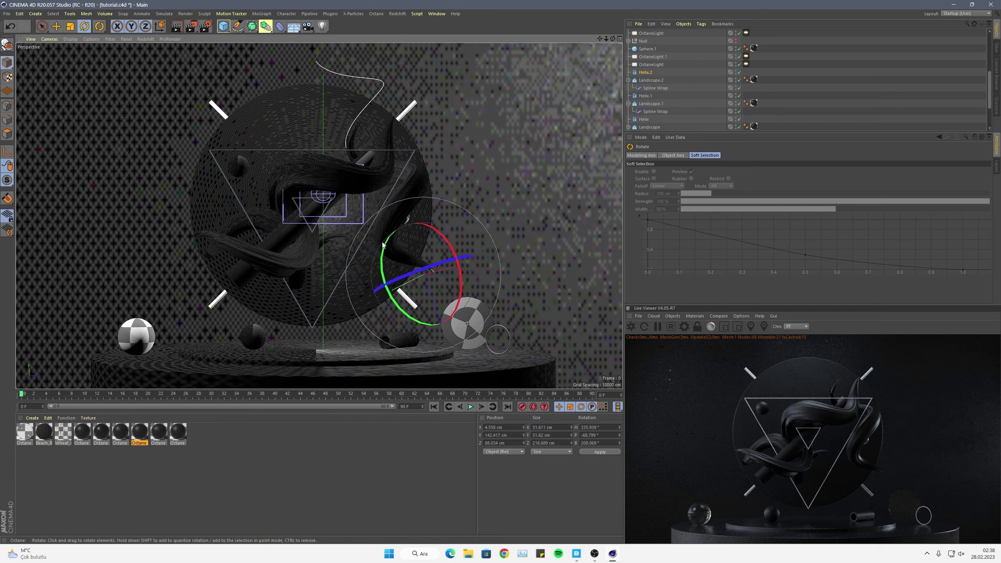
mouse_move(381, 253)
mouse_down()
mouse_move(387, 298)
mouse_move(408, 318)
mouse_up()
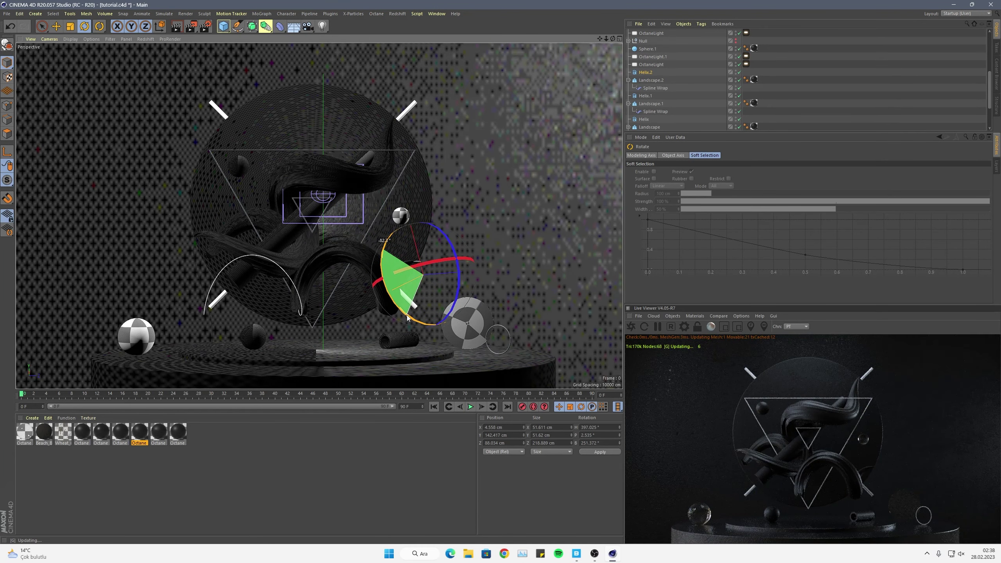
key(e)
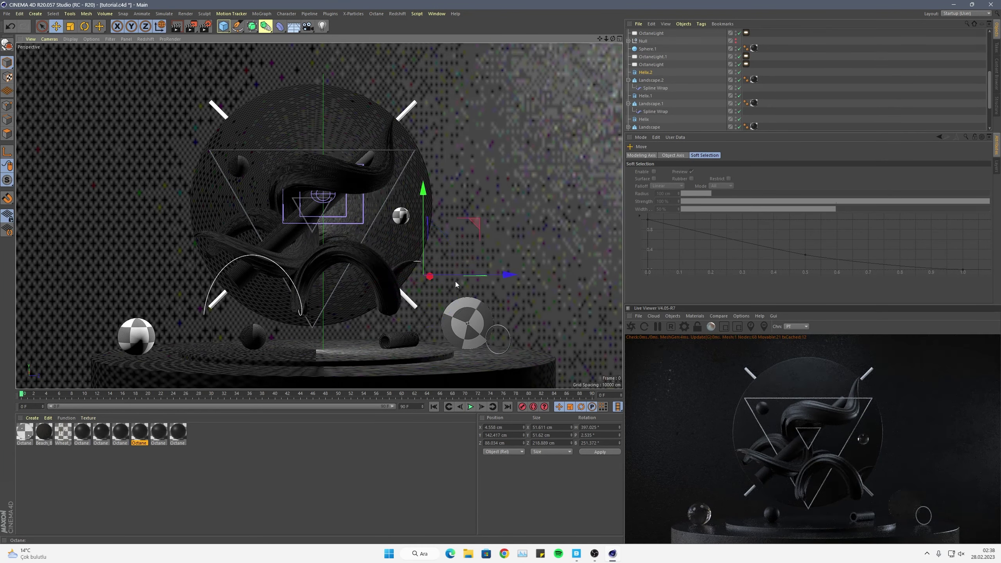
mouse_move(455, 282)
mouse_down()
mouse_move(491, 276)
mouse_move(460, 236)
mouse_up()
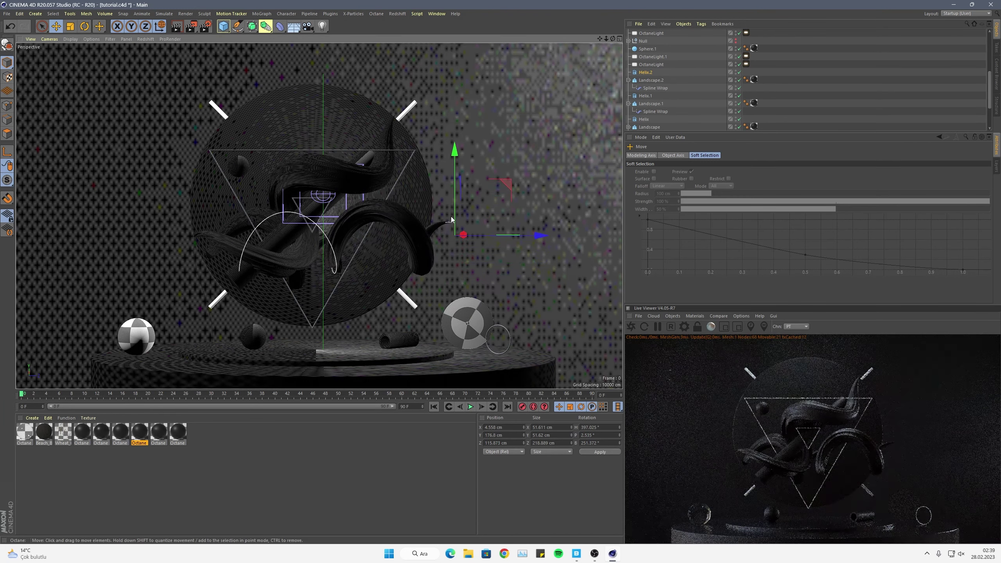
key(r)
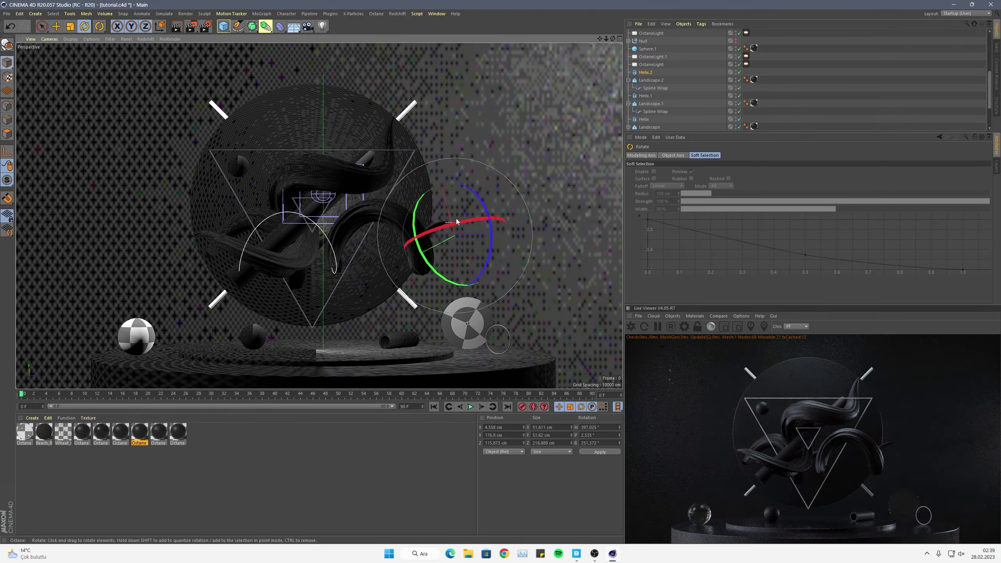
mouse_move(459, 224)
mouse_down()
mouse_move(432, 245)
mouse_move(440, 263)
mouse_up()
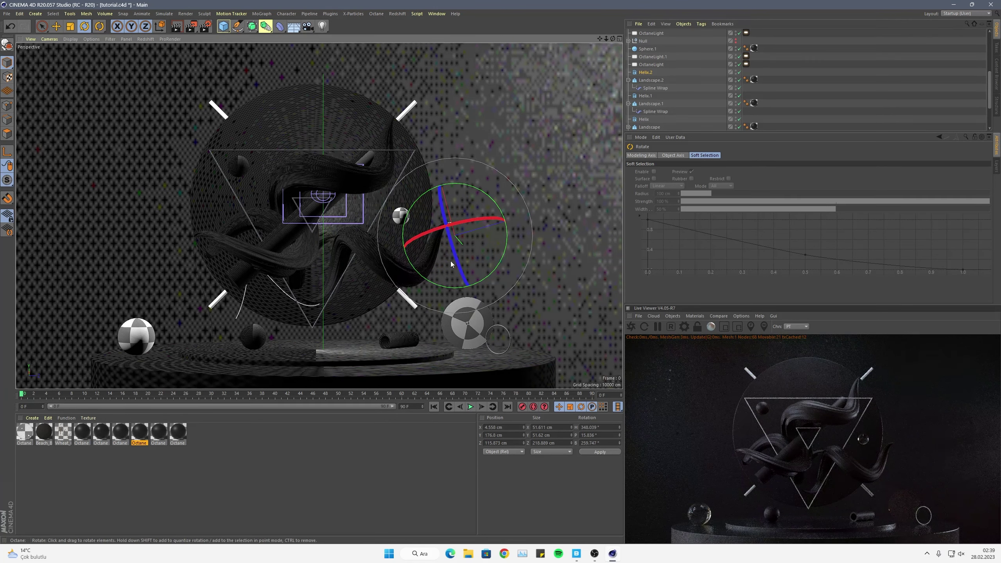
Shrink Helix.2 from 51.6 to about 35 cm, then reorient it and shift it up-left.
key(t)
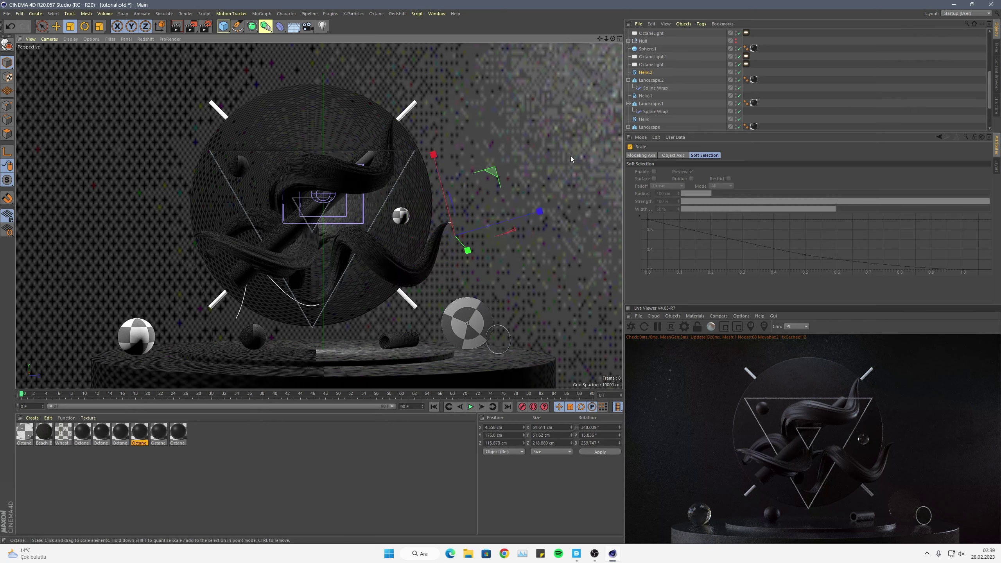
drag(571, 197, 516, 193)
key(r)
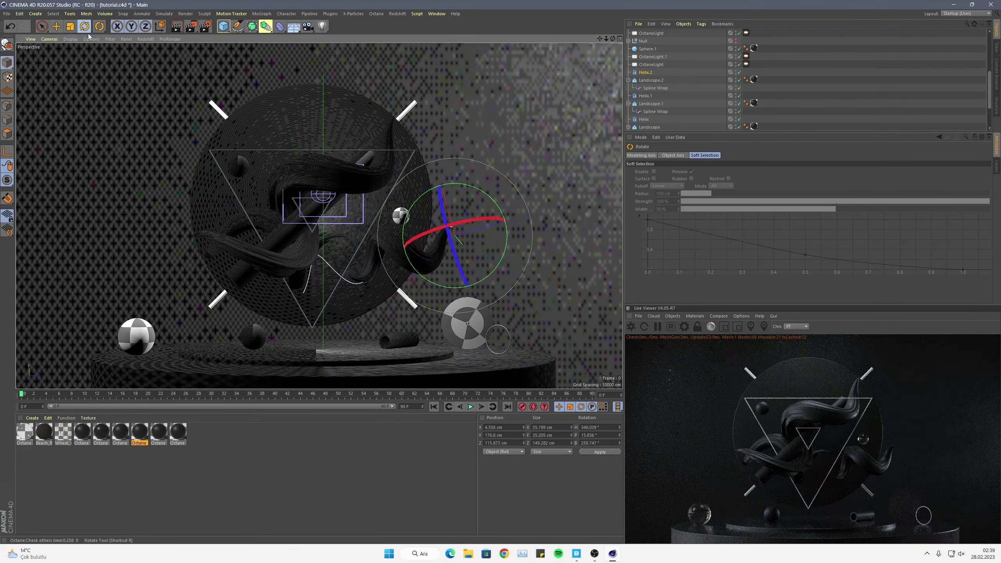
drag(408, 225, 406, 252)
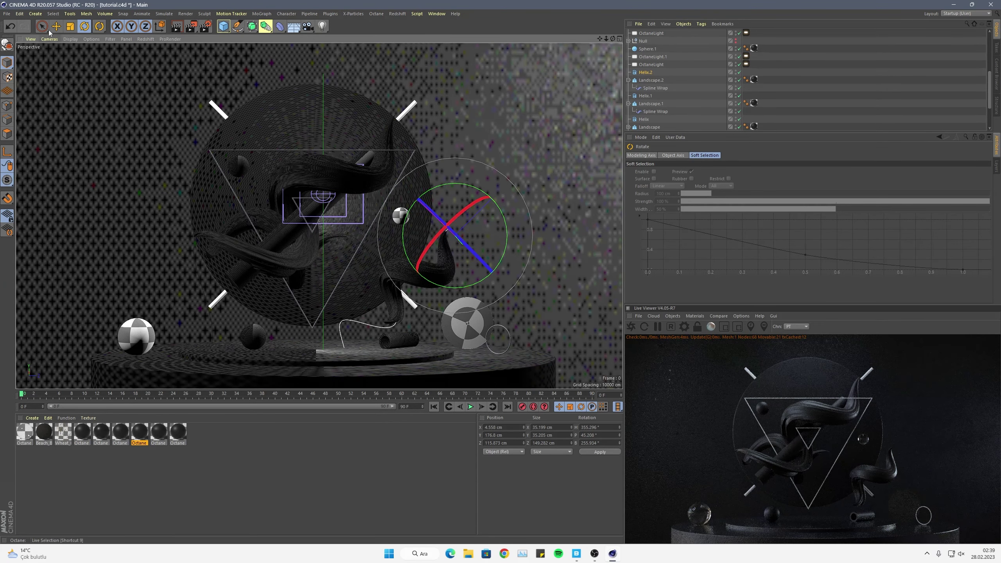
key(e)
mouse_move(475, 235)
mouse_down()
mouse_move(409, 229)
mouse_move(385, 209)
mouse_up()
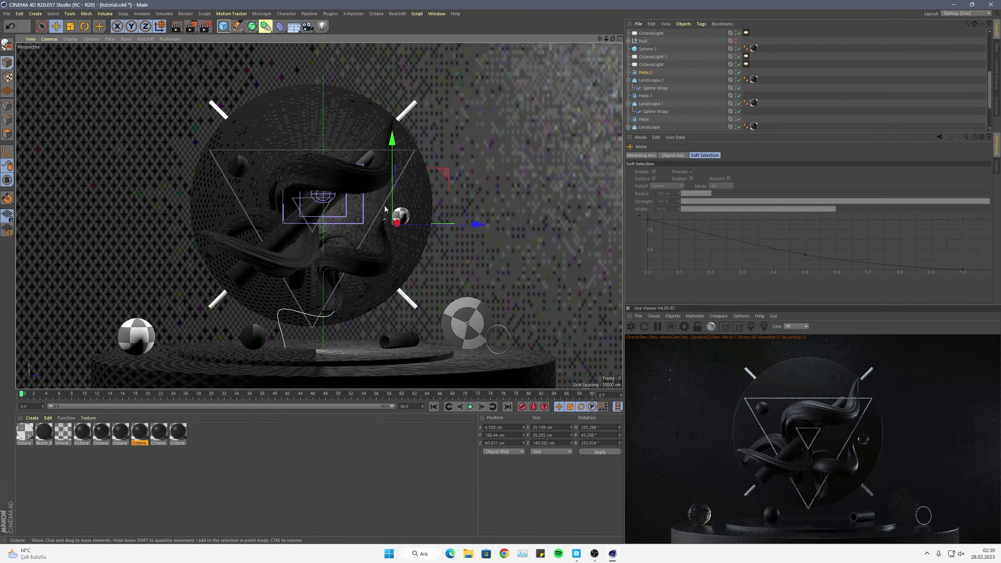
Shorten the Landscape depth to 70.842 cm and move Helix.1 about 11 cm.
click(282, 249)
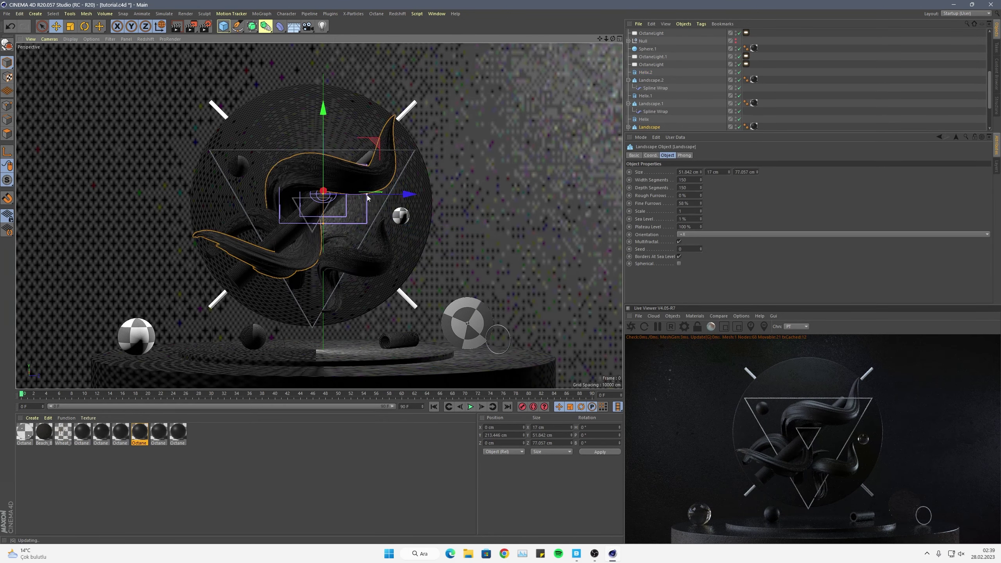
drag(285, 216, 288, 217)
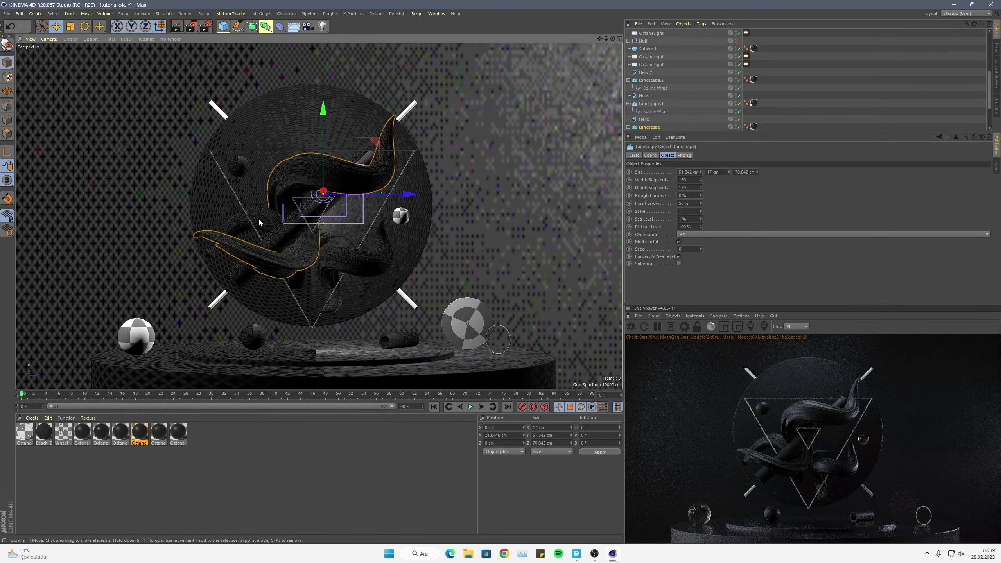
click(259, 221)
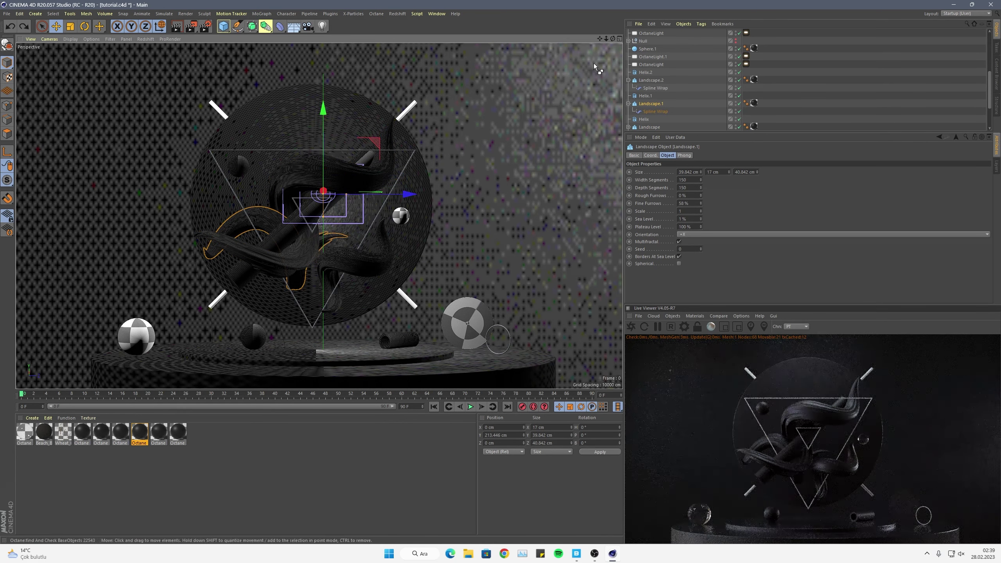
click(205, 197)
drag(204, 197, 190, 127)
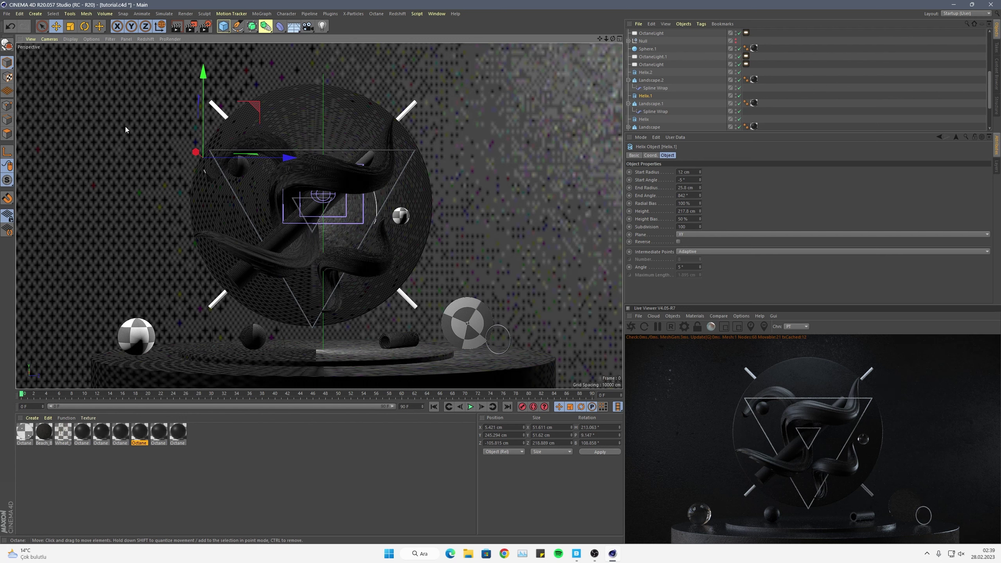
Edit Landscape.1's Spline Wrap size curve so it starts from zero and eases in.
click(251, 139)
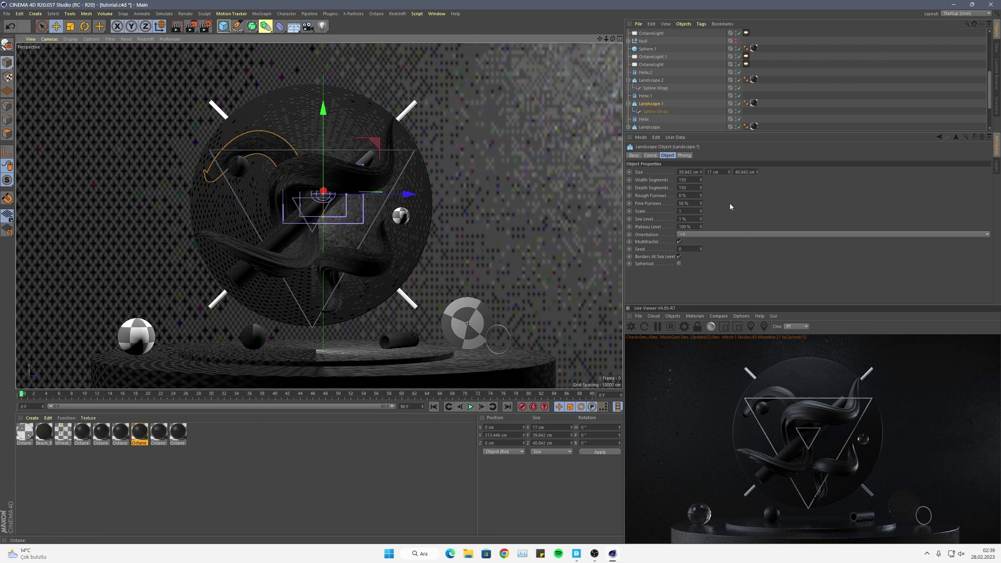
click(655, 112)
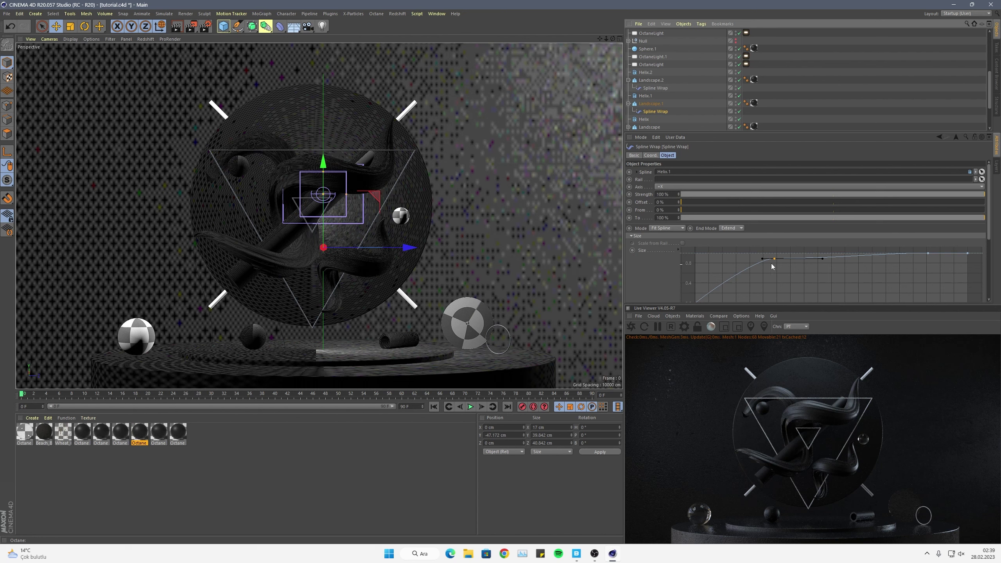
scroll(987, 243, down, 2)
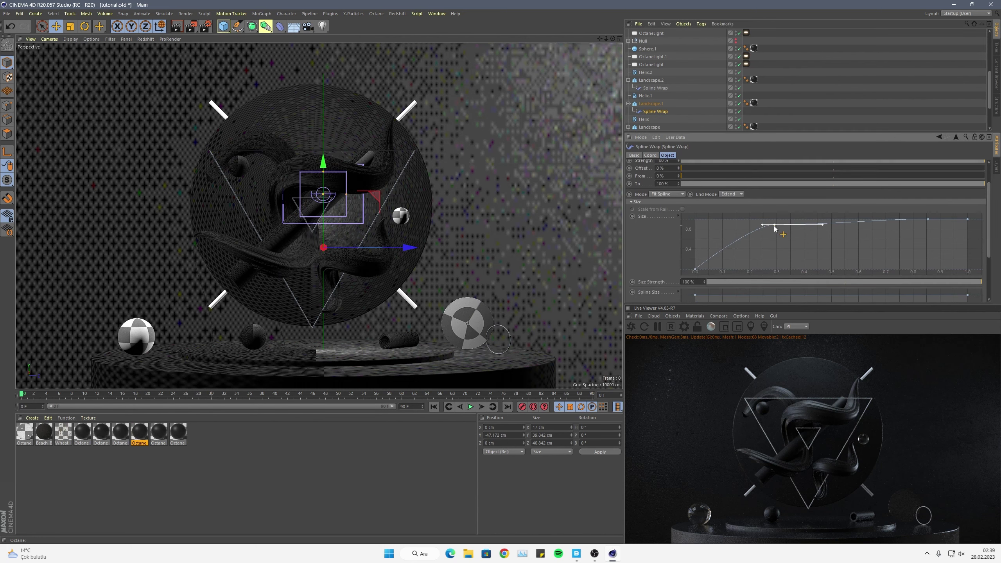
drag(774, 228, 777, 233)
click(696, 270)
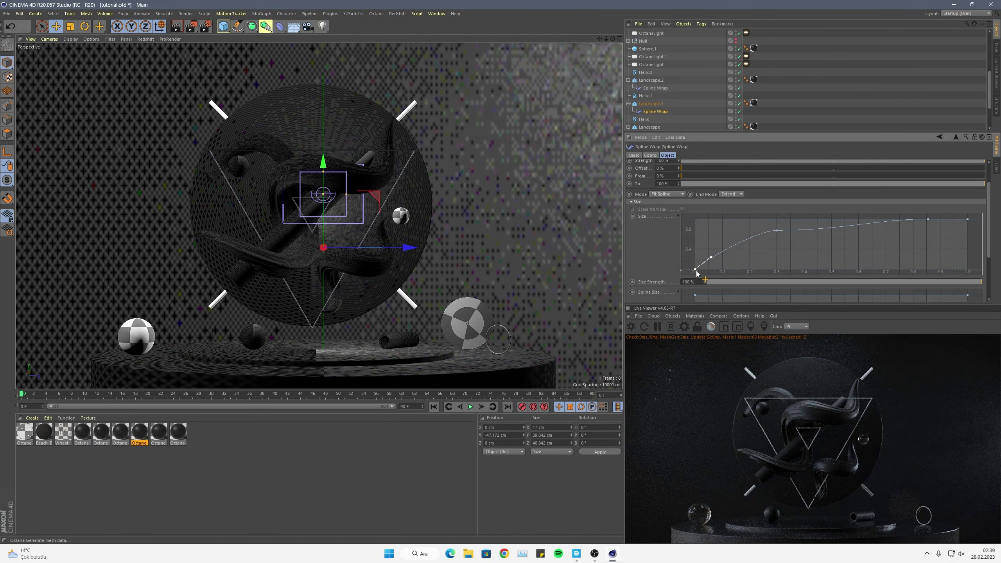
drag(711, 256, 729, 269)
Apply a new Octane material with texture emission to the small inner triangle.
click(315, 227)
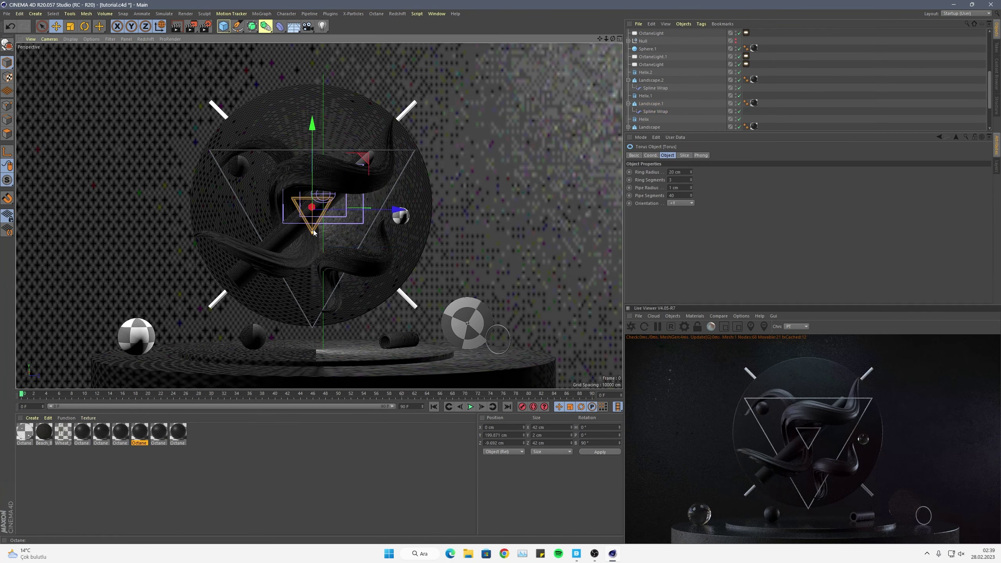
click(32, 418)
mouse_move(47, 446)
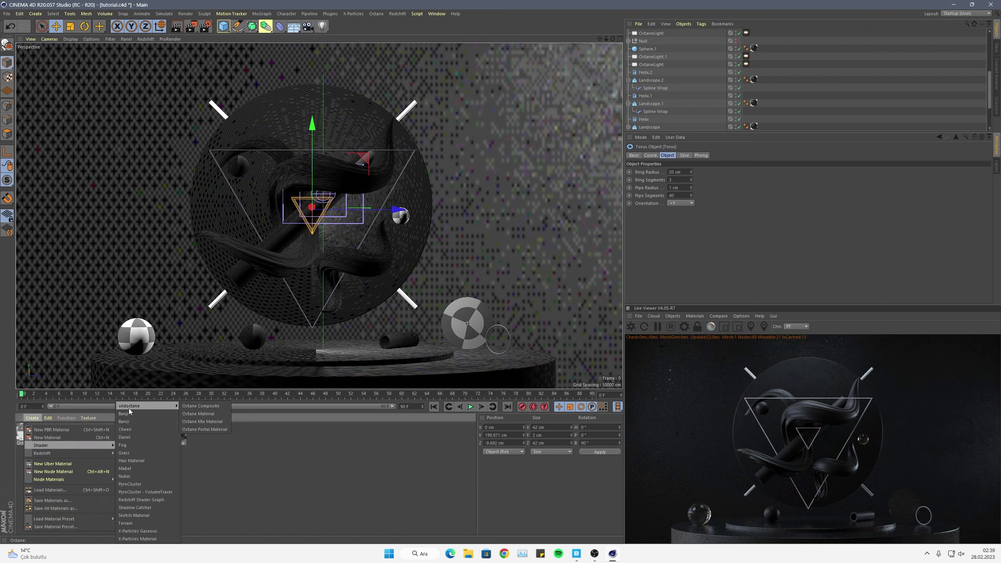
click(223, 415)
drag(26, 433, 319, 227)
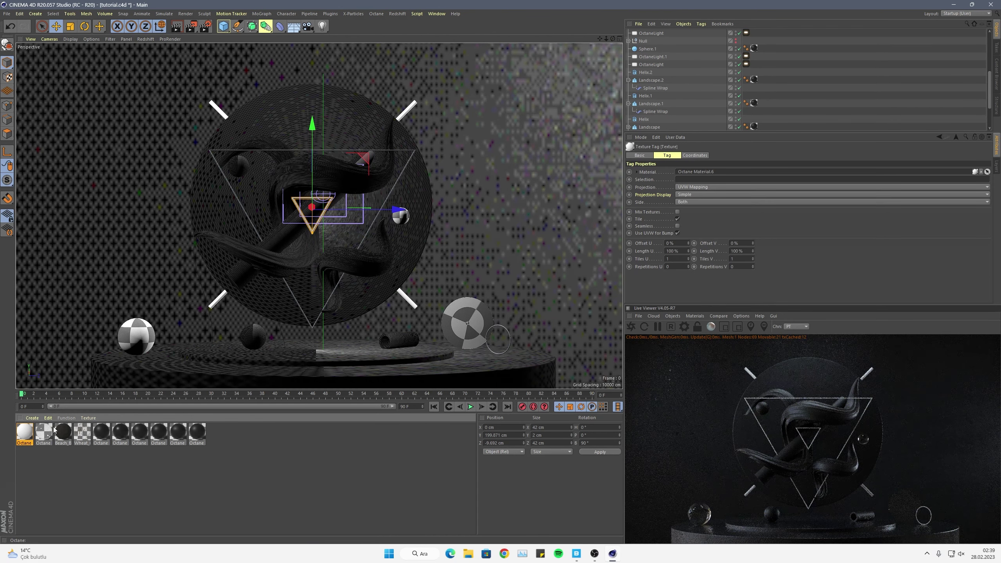
double_click(24, 432)
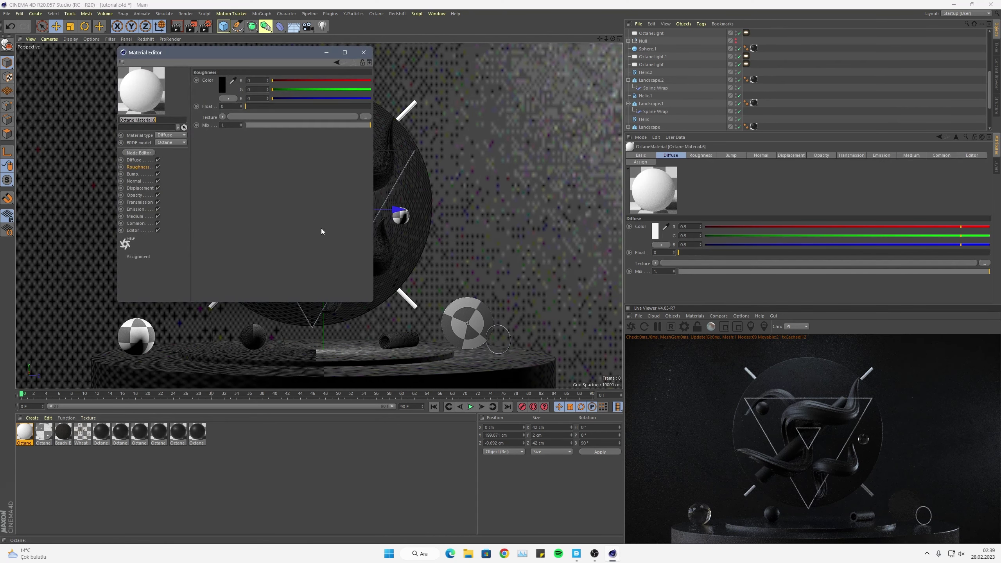
click(135, 209)
click(263, 80)
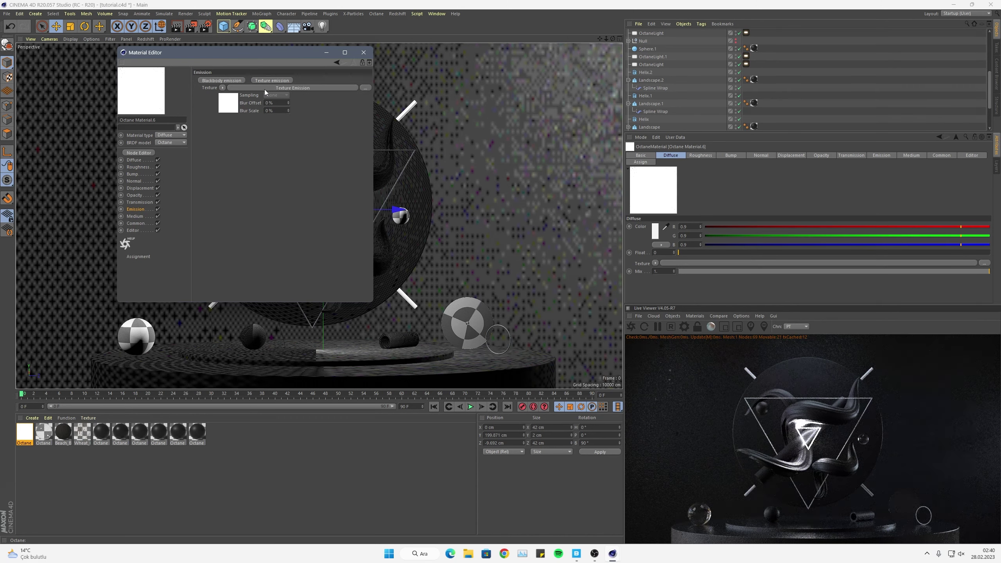
click(363, 53)
Try Octane camera post-processing bloom at power about 8.12, then turn it off.
scroll(769, 89, down, 3)
click(746, 111)
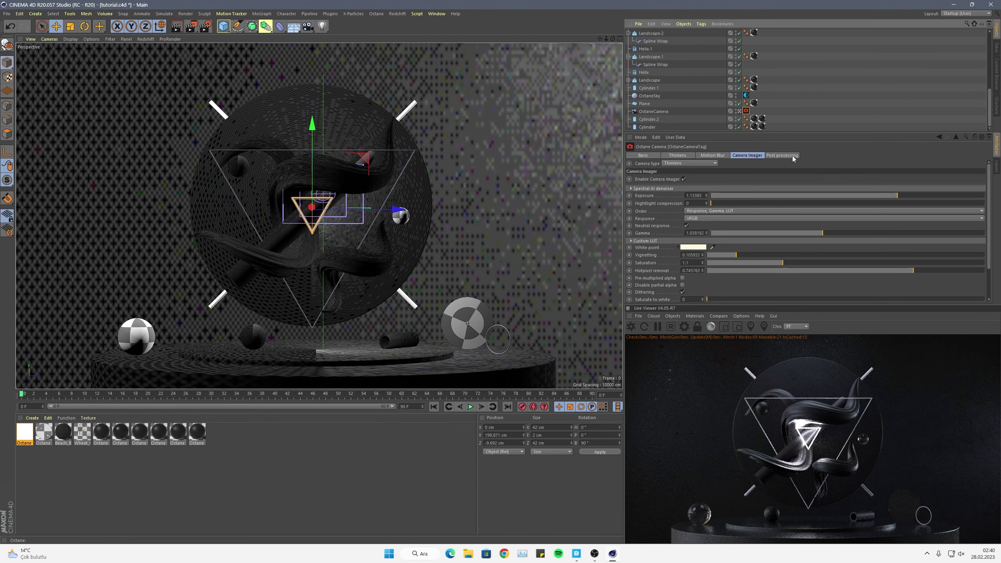
click(790, 155)
click(653, 179)
mouse_move(848, 187)
mouse_down()
mouse_move(904, 191)
mouse_move(892, 192)
mouse_up()
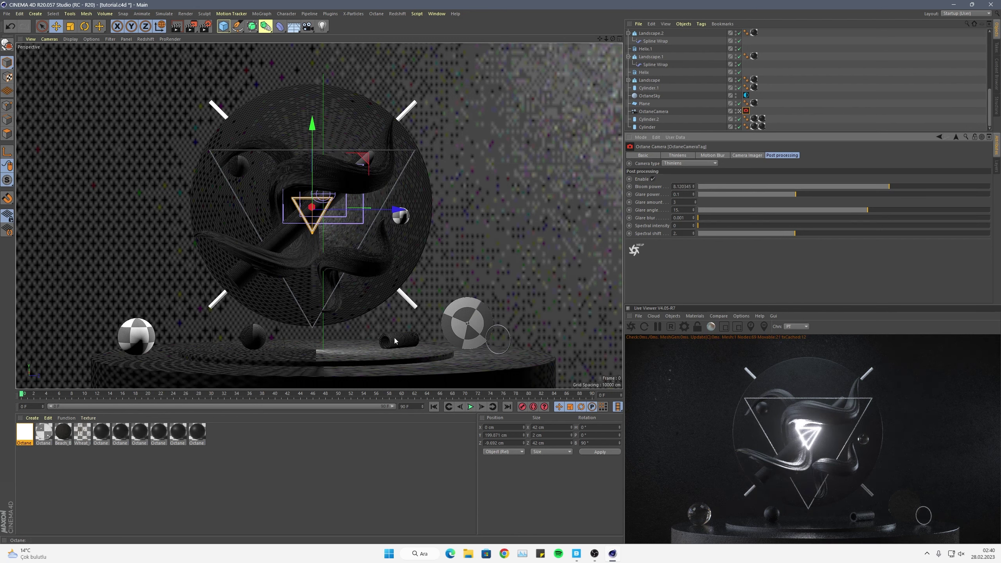
click(652, 179)
Delete the white emissive material and pause the Live Viewer.
click(31, 431)
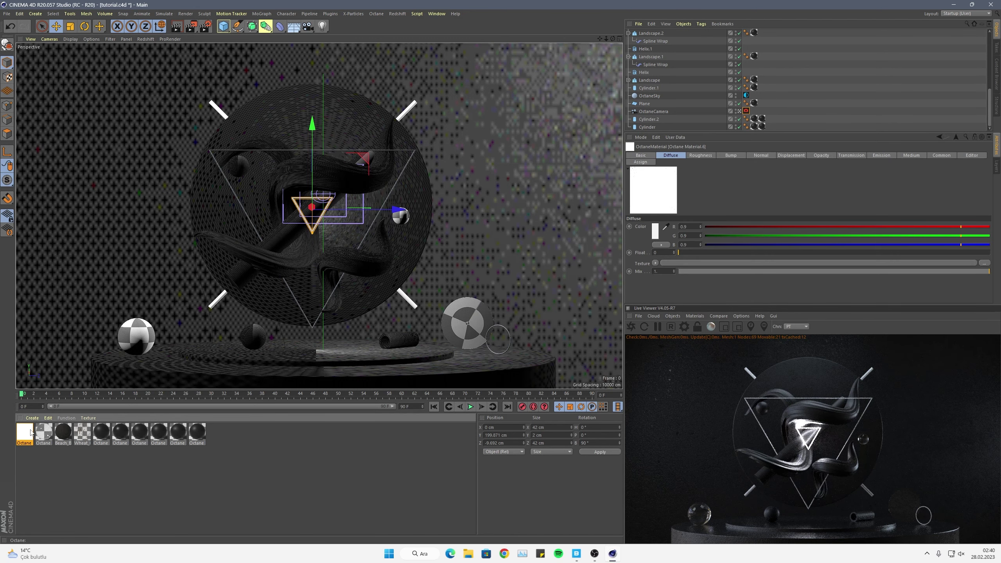
key(Delete)
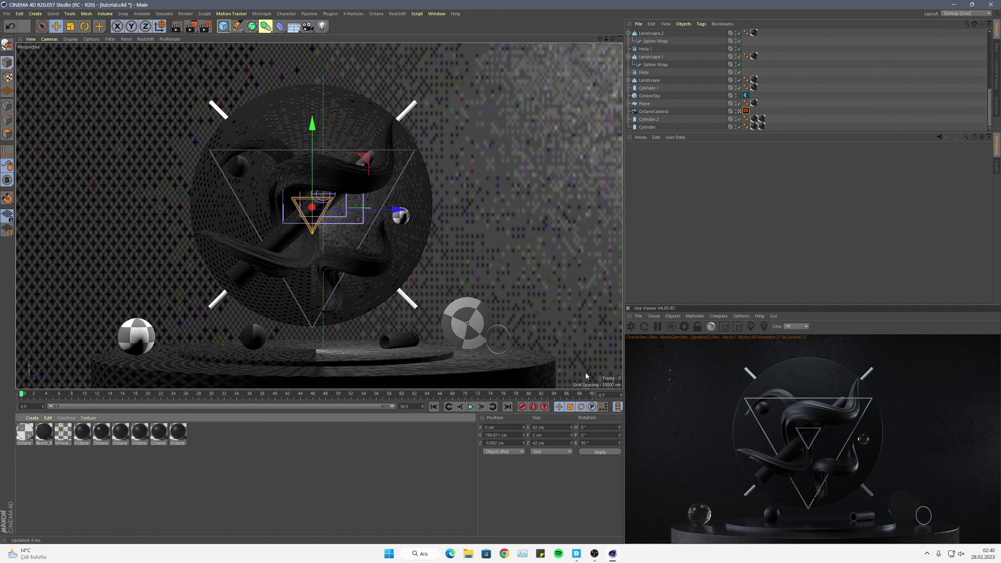
click(656, 327)
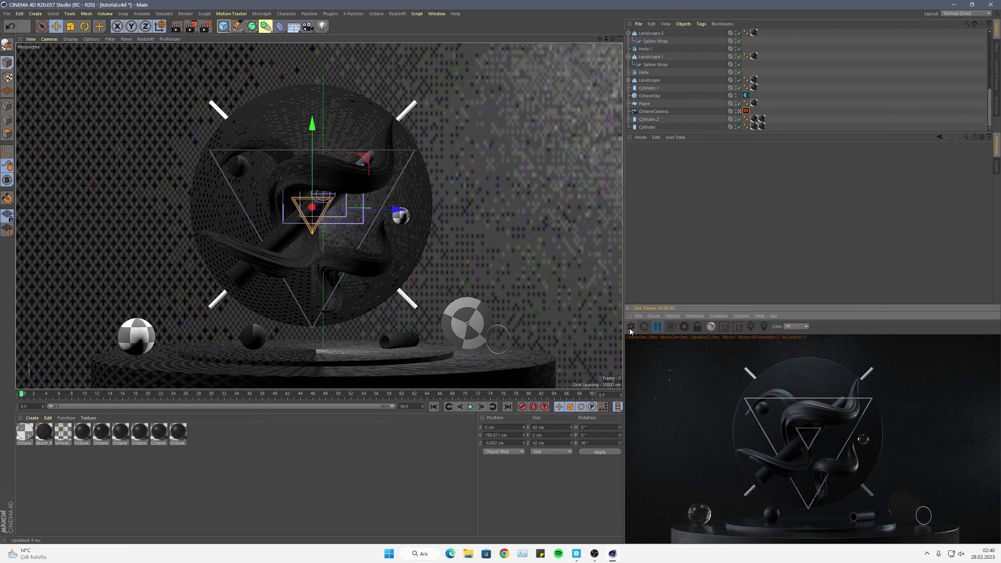
Set Octane max samples to 1200 and render the scene at 1920x1080 in the Picture Viewer.
click(185, 15)
click(224, 119)
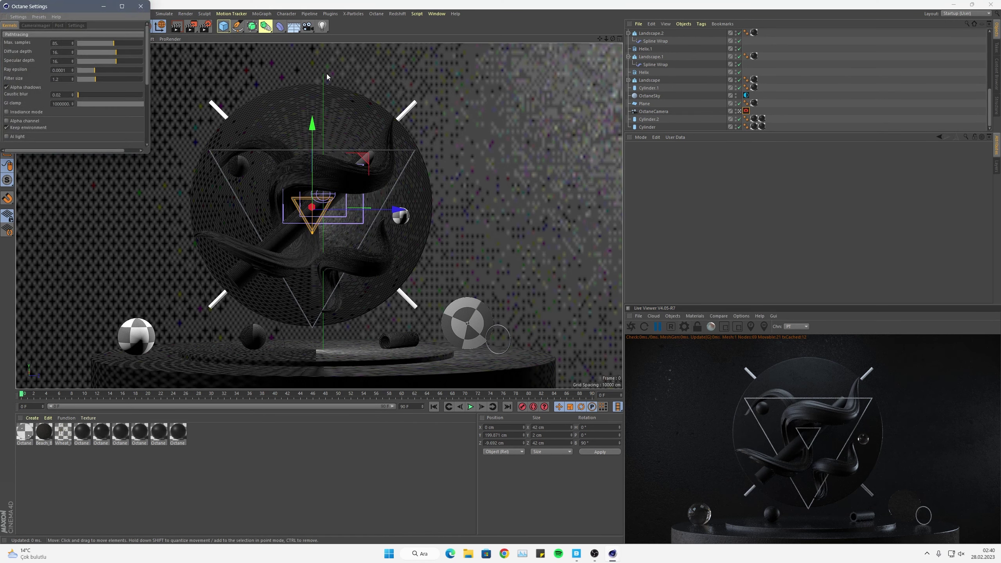
key(BackSpace)
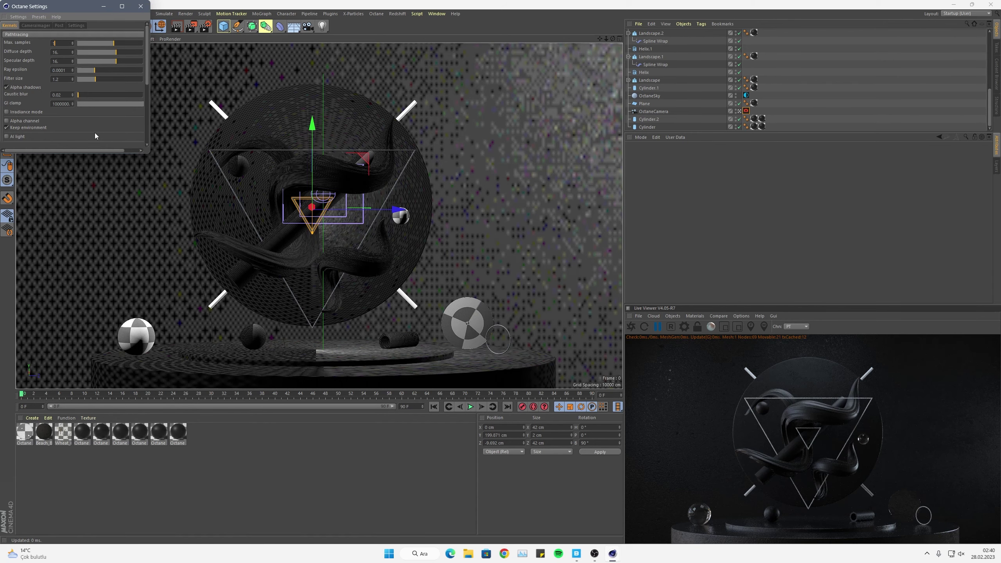
text(1200.)
click(141, 6)
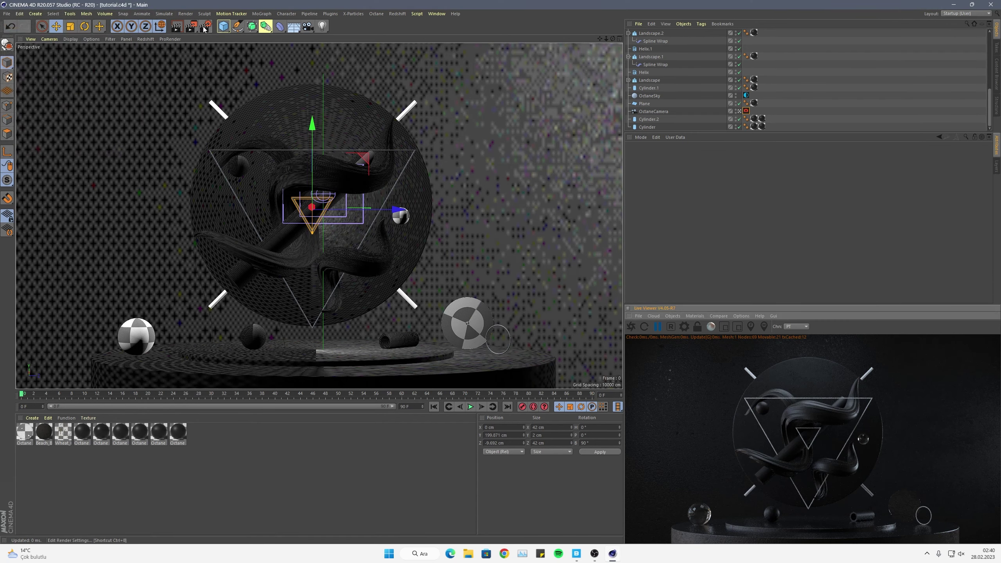
click(185, 13)
click(205, 93)
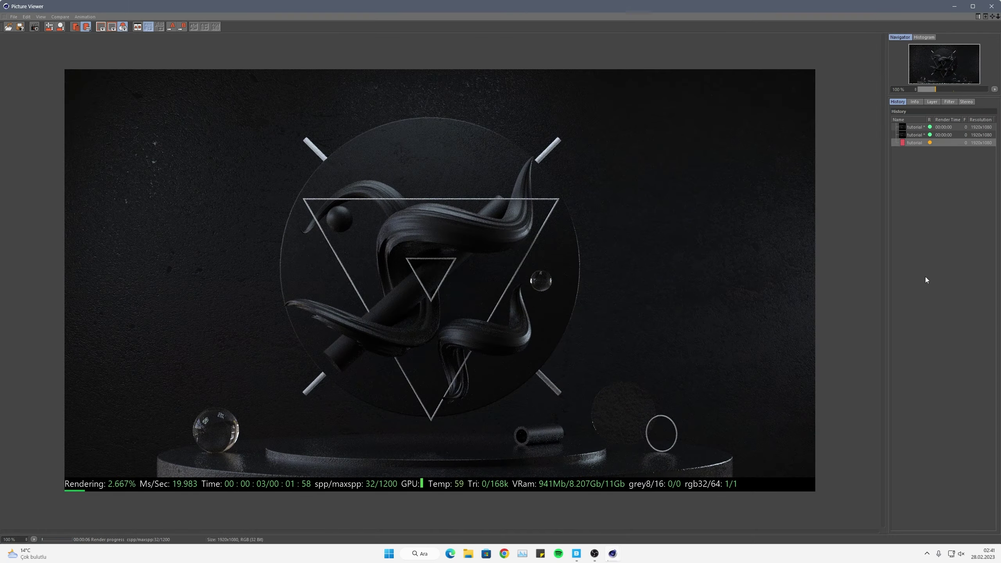